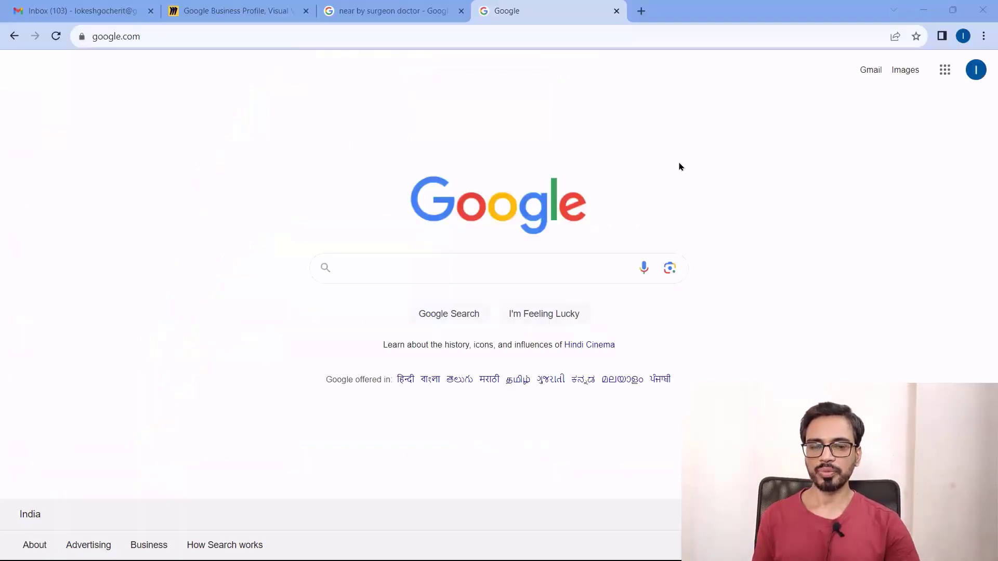
Search Google for 'google business profile' by picking the autocomplete suggestion for 'google bus'
{"action": "left_click", "coordinate": [402, 274]}
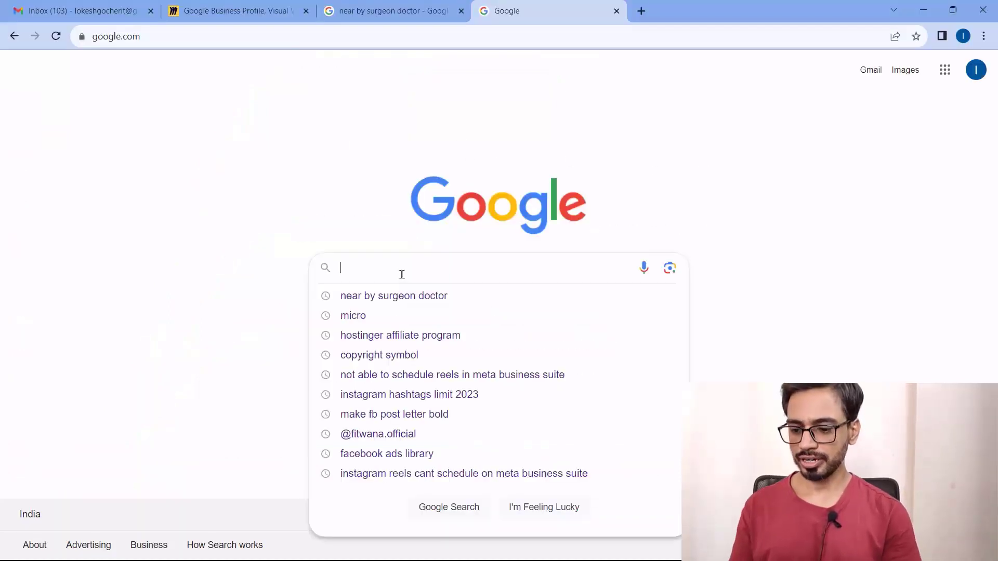
{"action": "type", "text": "google bus"}
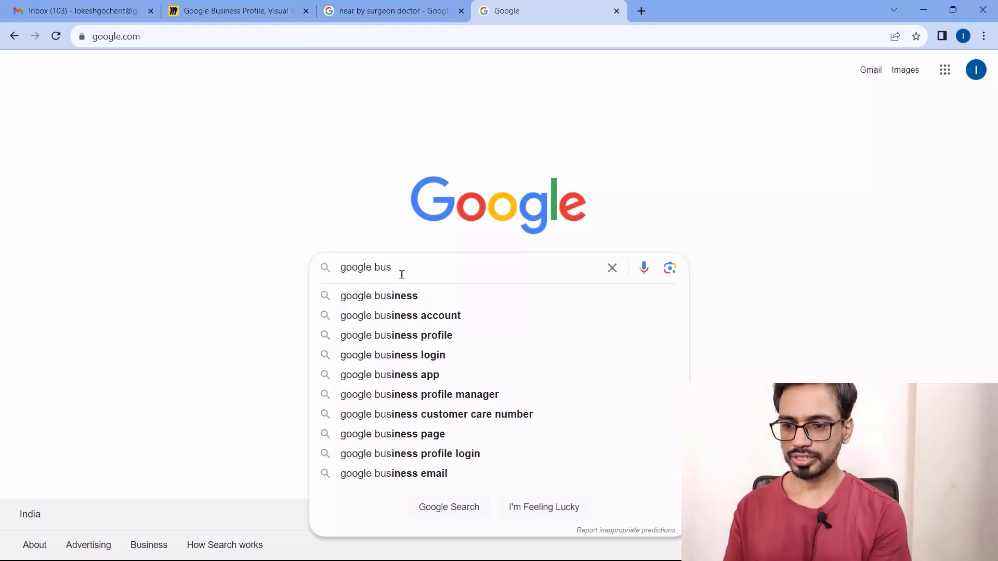
{"action": "key", "text": "Down"}
{"action": "key", "text": "Down"}
{"action": "key", "text": "Down"}
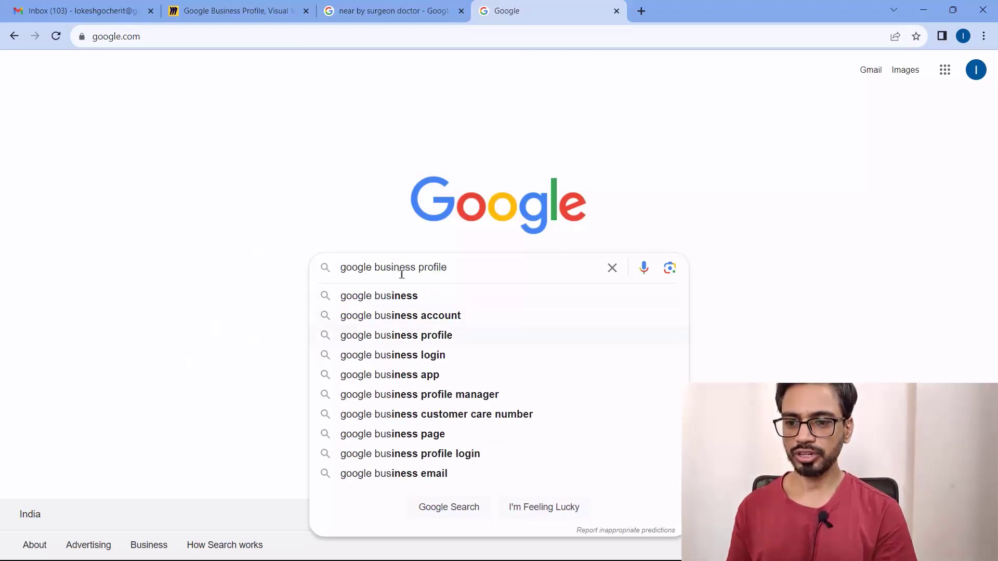
{"action": "key", "text": "Return"}
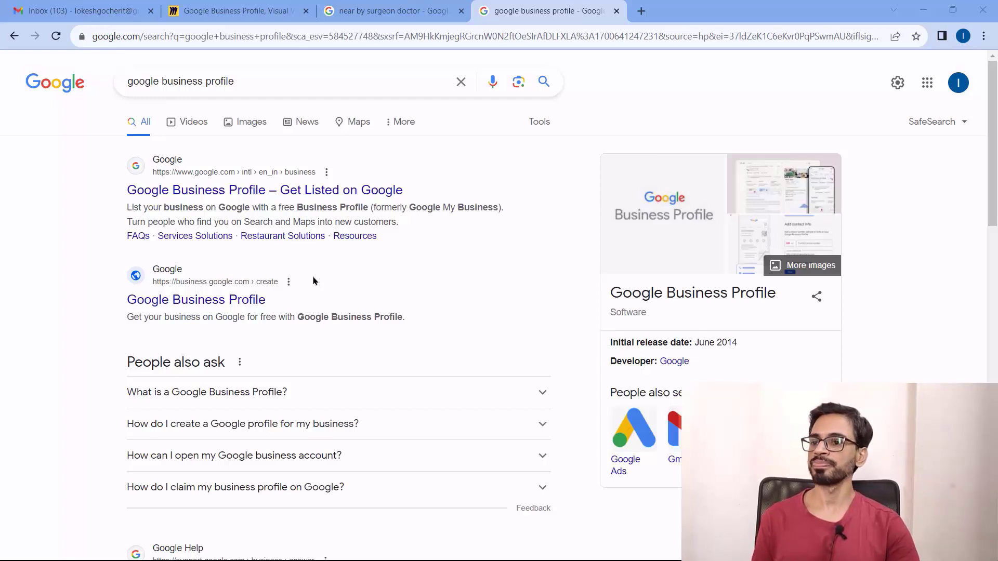
Open the Google Business Profile result from business.google.com/create
{"action": "scroll", "coordinate": [375, 280], "scroll_direction": "down", "scroll_amount": 1}
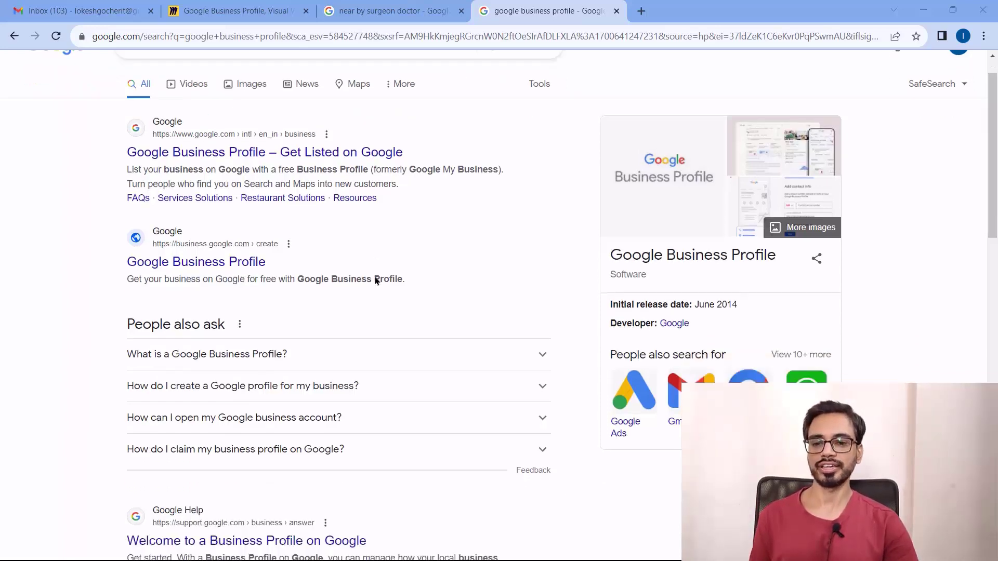
{"action": "scroll", "coordinate": [376, 280], "scroll_direction": "down", "scroll_amount": 3}
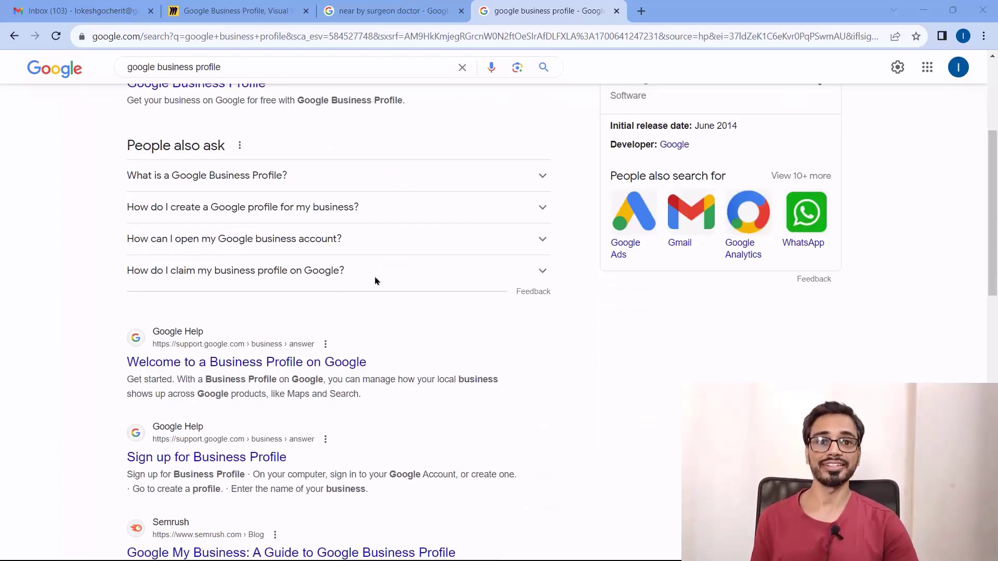
{"action": "scroll", "coordinate": [96, 320], "scroll_direction": "up", "scroll_amount": 4}
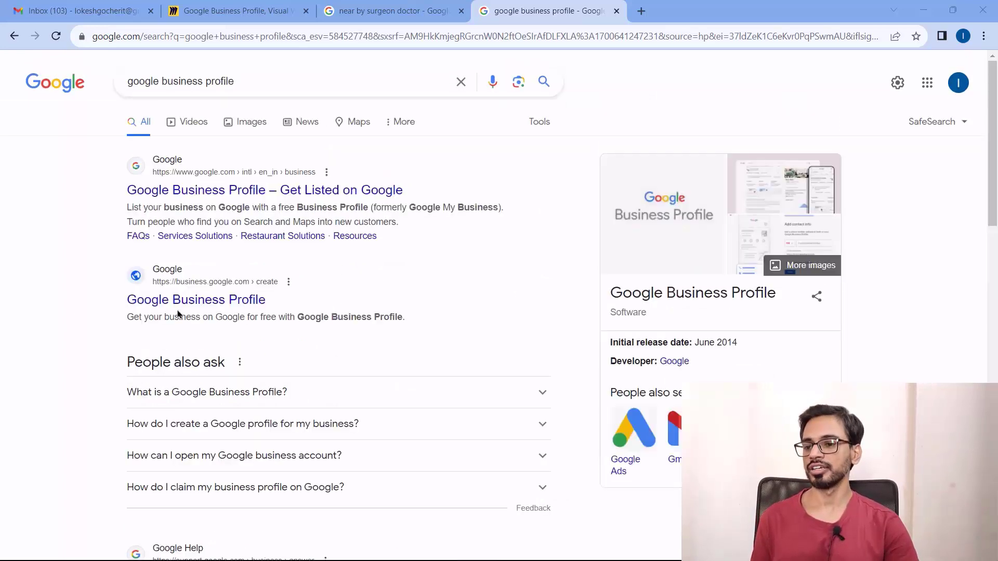
{"action": "left_click", "coordinate": [180, 305]}
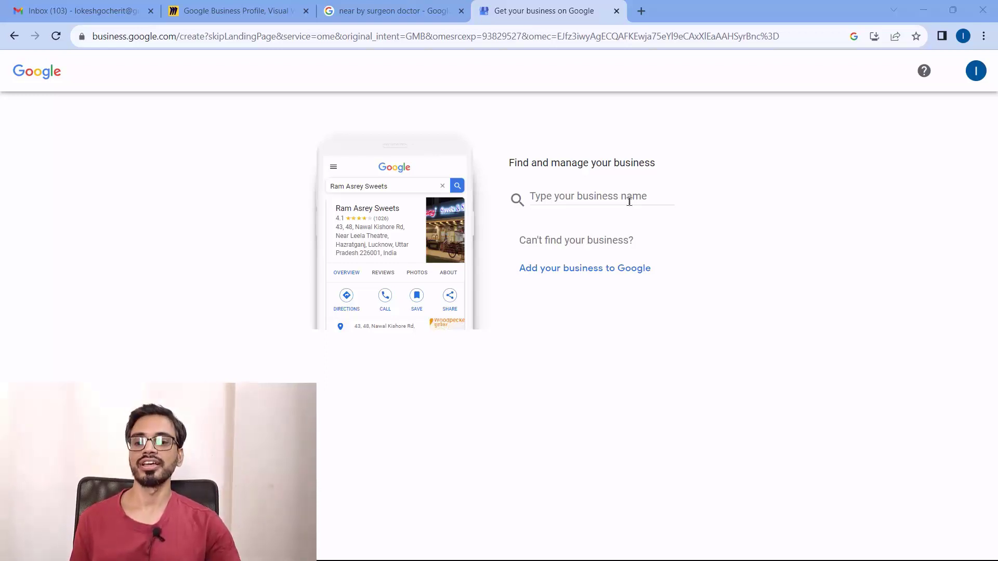
Try the business names abc, test and saloon, checking the matching suggestions for each
{"action": "left_click", "coordinate": [610, 197]}
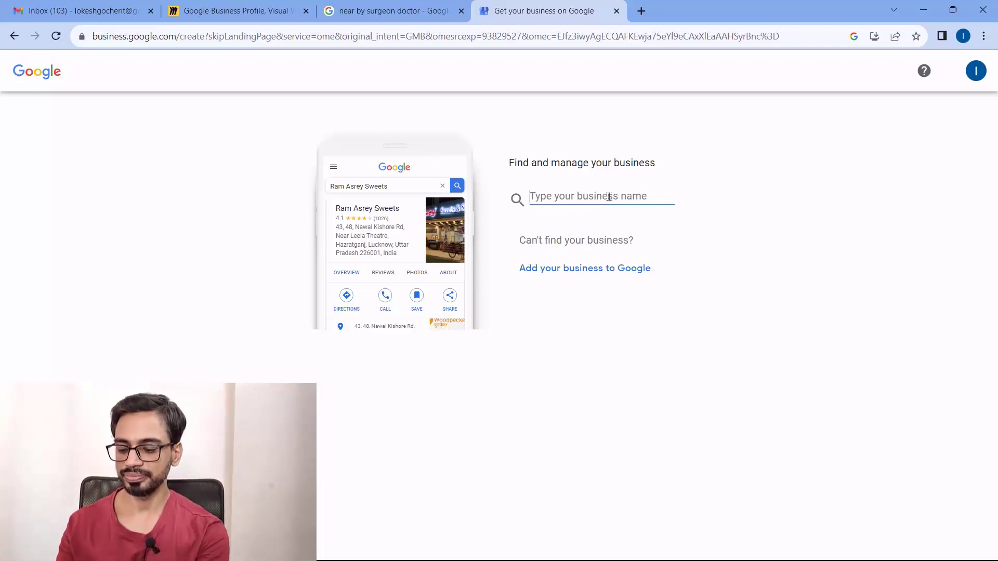
{"action": "type", "text": "abc"}
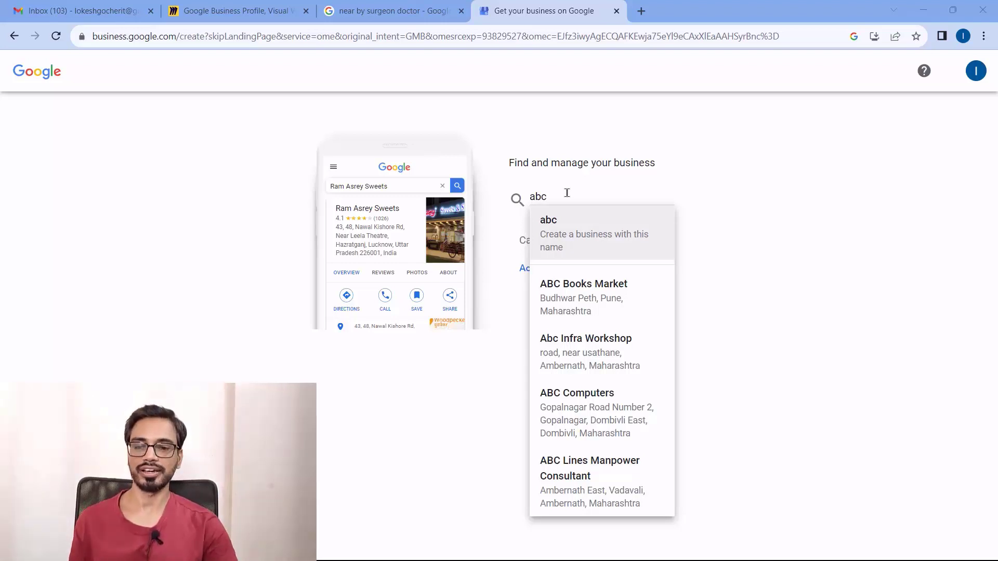
{"action": "left_click_drag", "start_coordinate": [563, 194], "coordinate": [530, 197]}
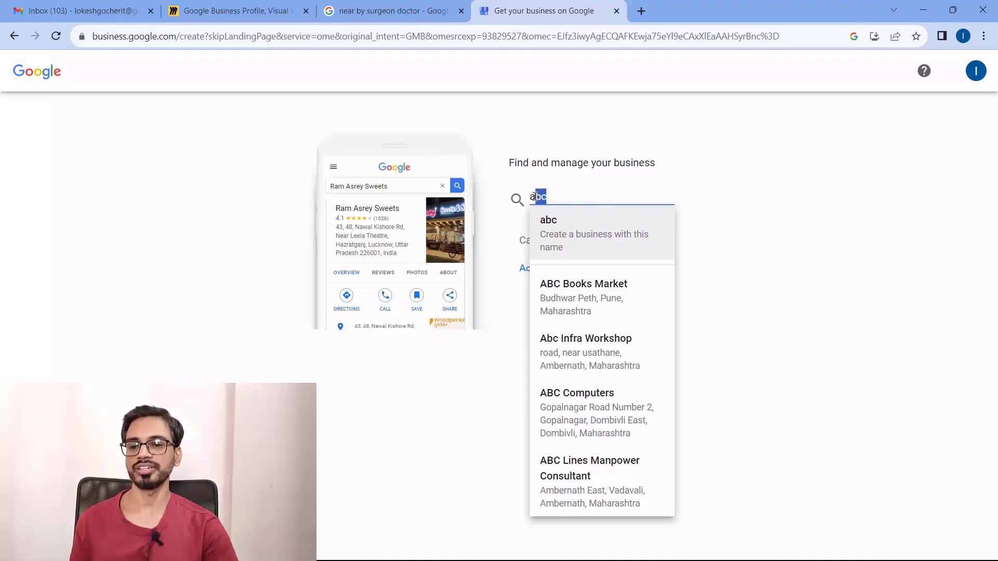
{"action": "type", "text": "test"}
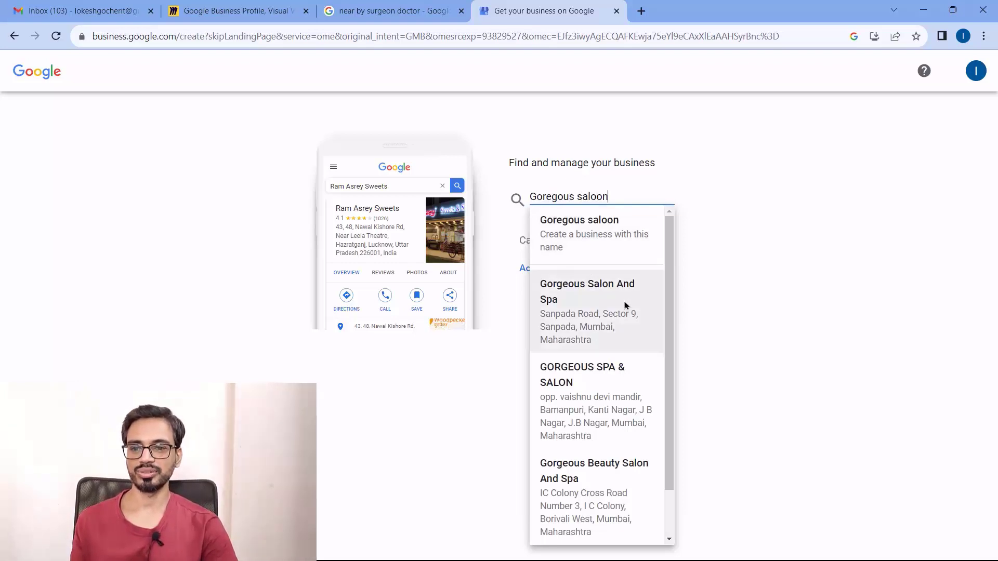
{"action": "scroll", "coordinate": [621, 385], "scroll_direction": "down", "scroll_amount": 1}
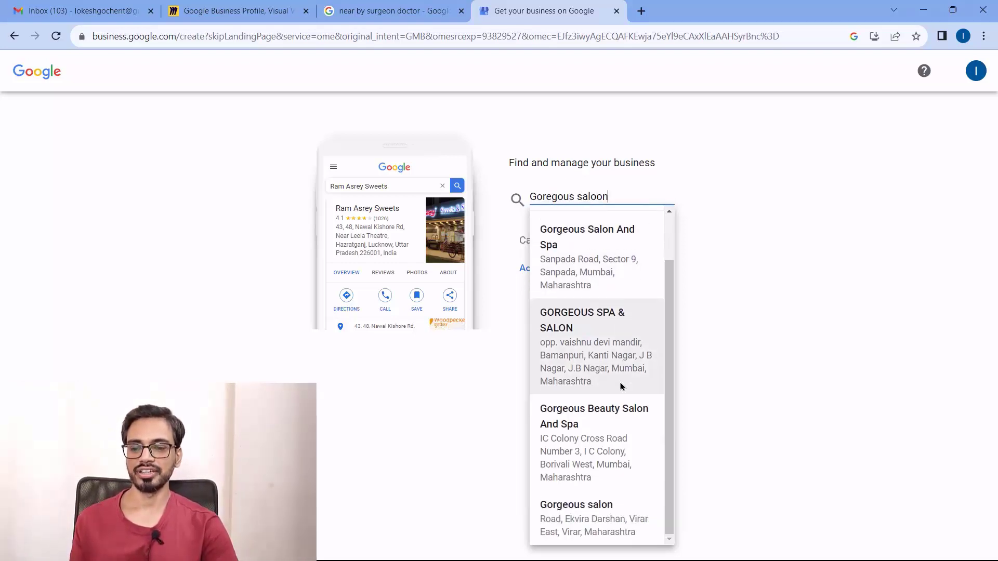
{"action": "scroll", "coordinate": [621, 384], "scroll_direction": "up", "scroll_amount": 1}
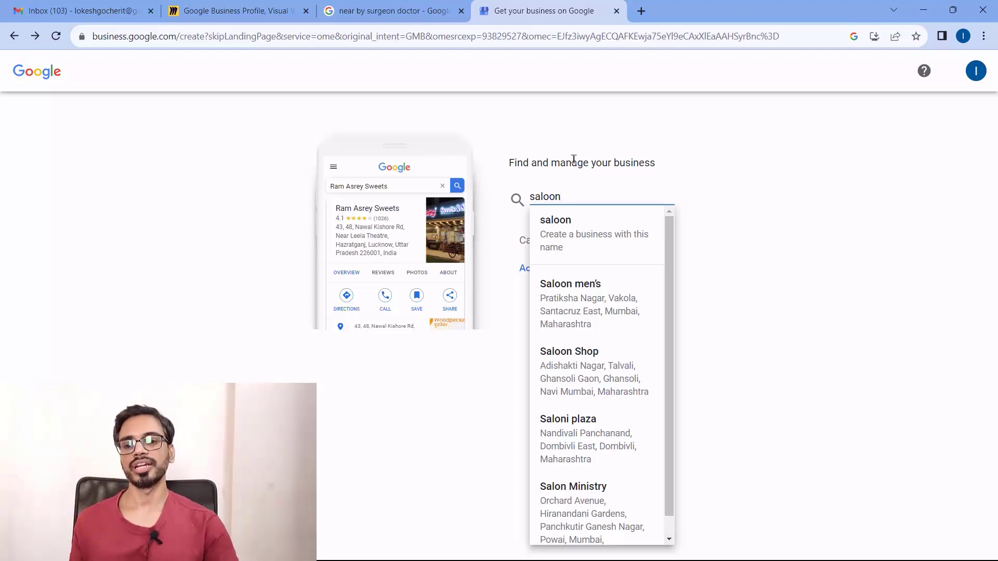
{"action": "scroll", "coordinate": [671, 272], "scroll_direction": "down", "scroll_amount": 1}
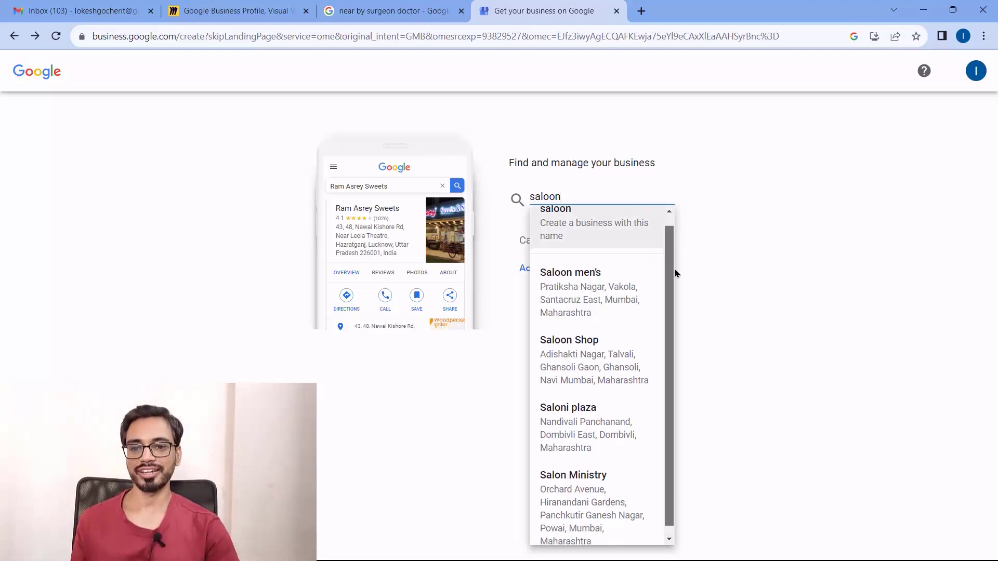
{"action": "scroll", "coordinate": [609, 448], "scroll_direction": "up", "scroll_amount": 1}
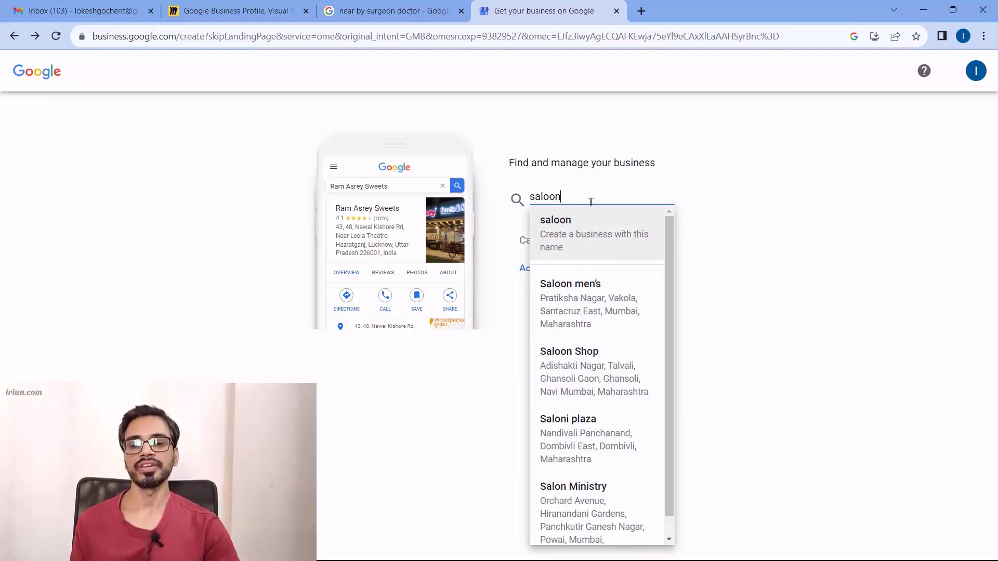
Go back and add 'The Luxury Salon' as a new business not yet on Google
{"action": "left_click", "coordinate": [610, 229]}
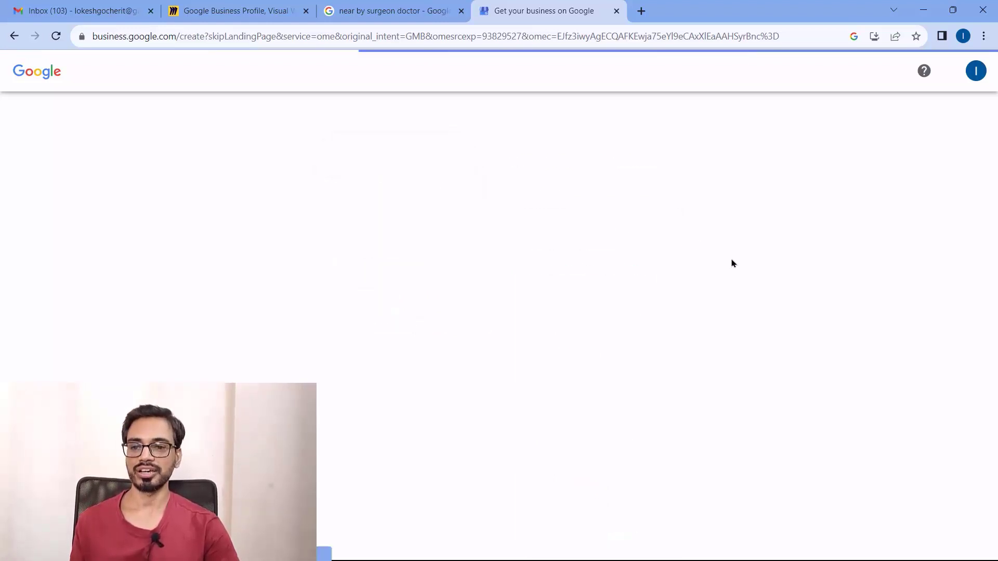
{"action": "left_click", "coordinate": [15, 36]}
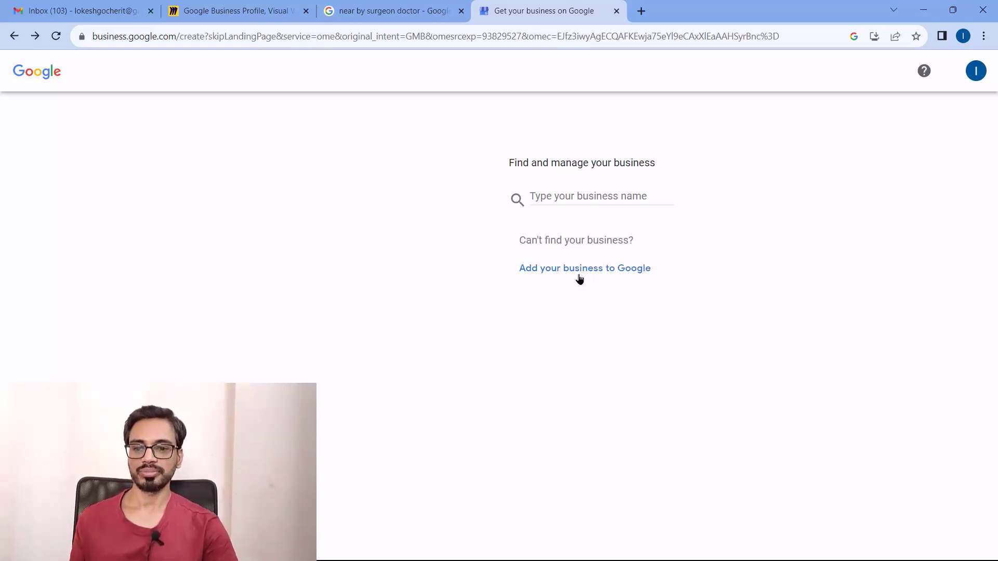
{"action": "left_click", "coordinate": [579, 275]}
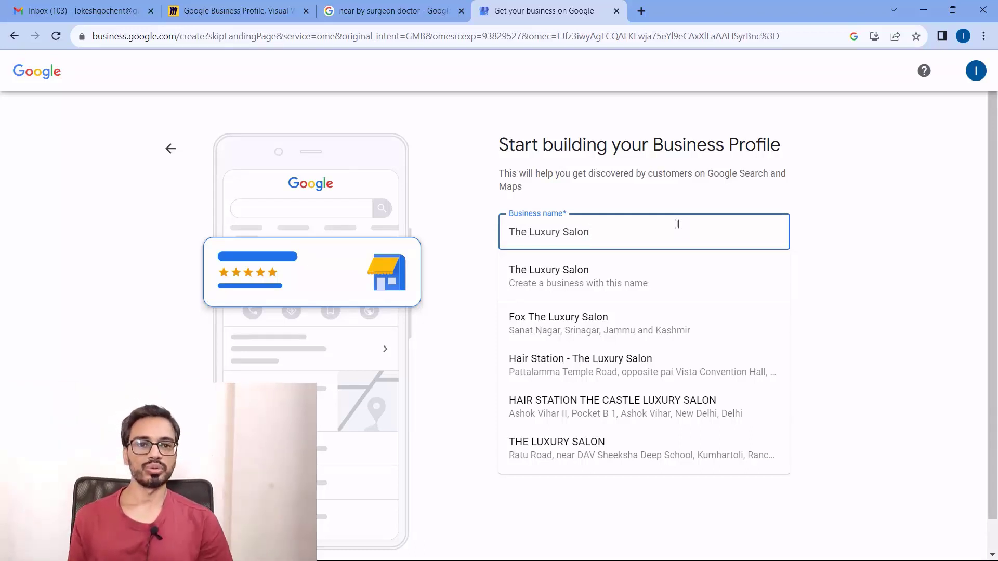
{"action": "left_click", "coordinate": [626, 241]}
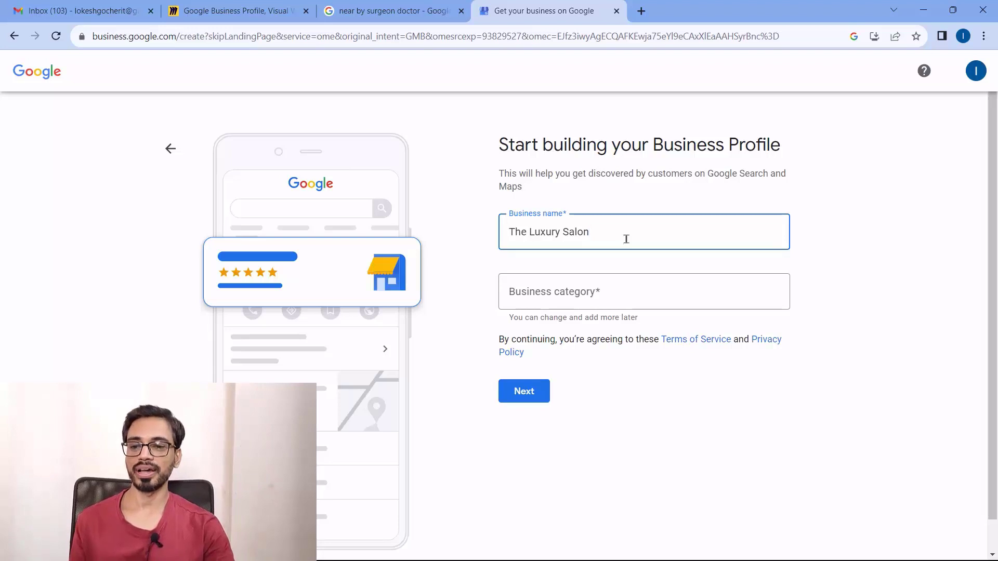
{"action": "key", "text": "BackSpace"}
{"action": "type", "text": "n"}
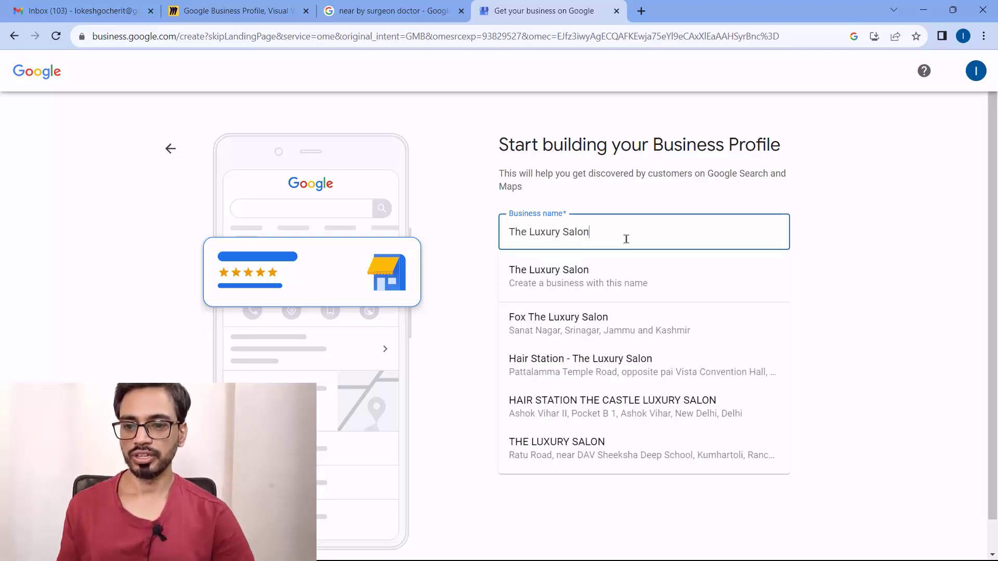
{"action": "left_click", "coordinate": [620, 280]}
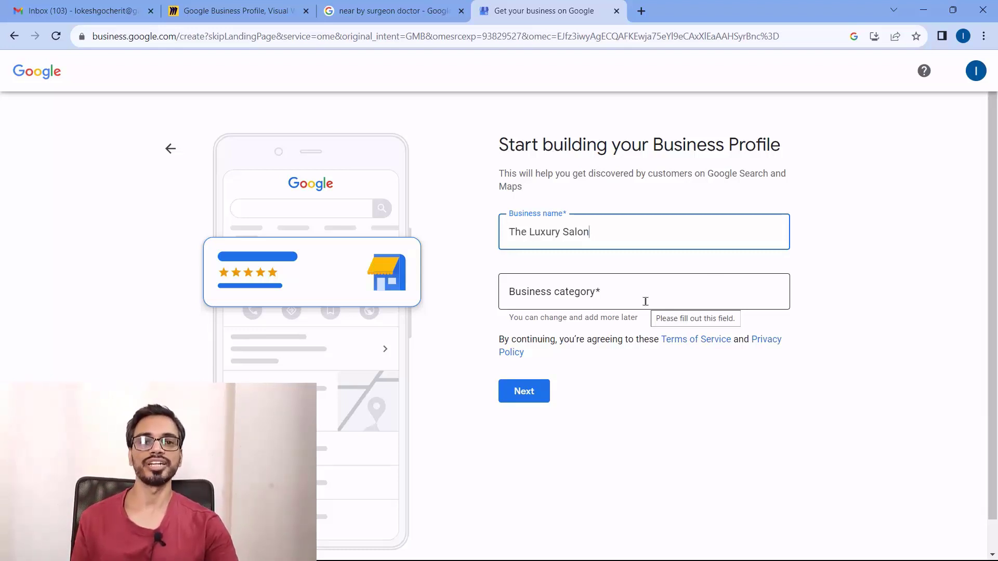
{"action": "left_click", "coordinate": [605, 297]}
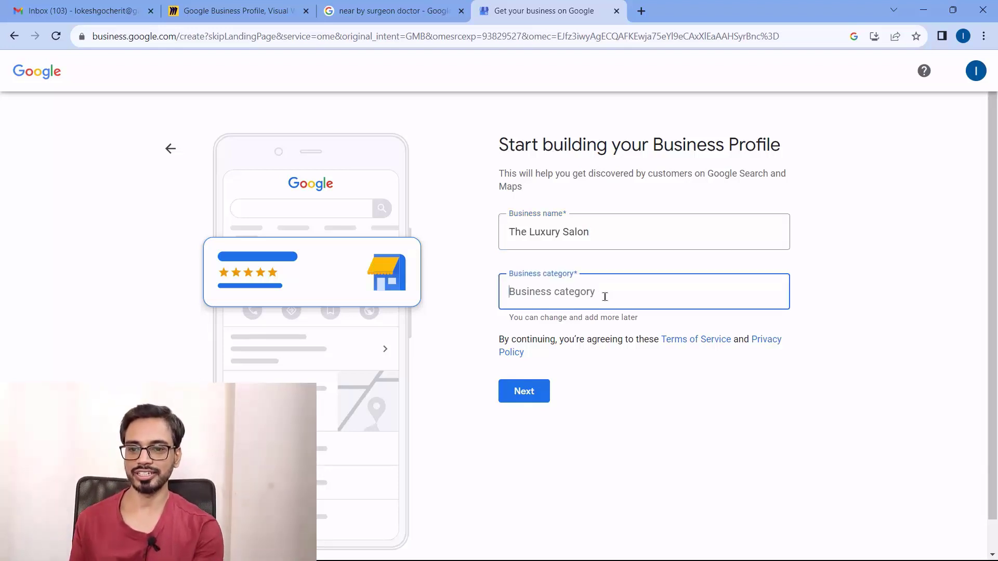
Search categories for 'beau' and pick Beautician as a first choice
{"action": "type", "text": "beau"}
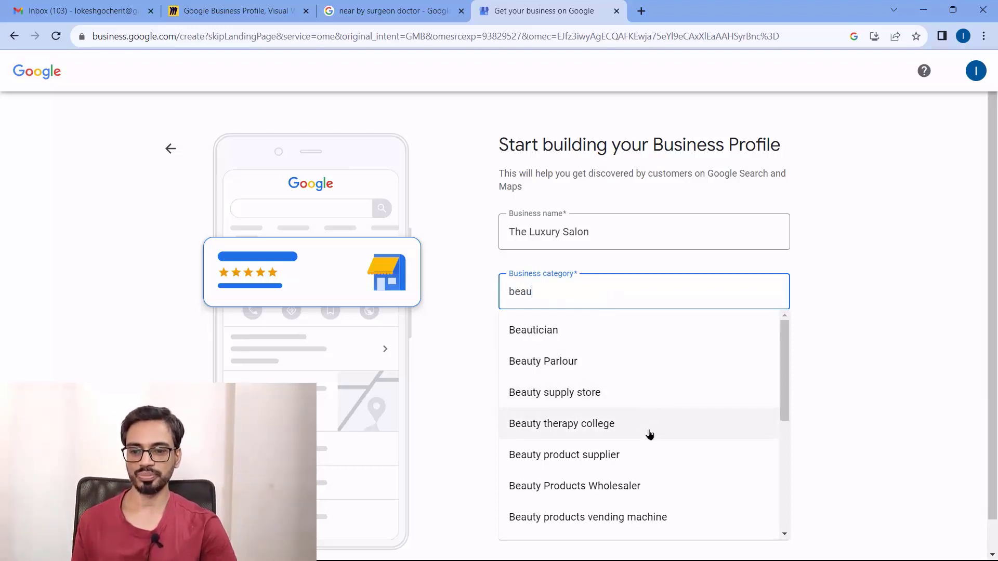
{"action": "scroll", "coordinate": [649, 432], "scroll_direction": "down", "scroll_amount": 5}
{"action": "scroll", "coordinate": [649, 434], "scroll_direction": "up", "scroll_amount": 5}
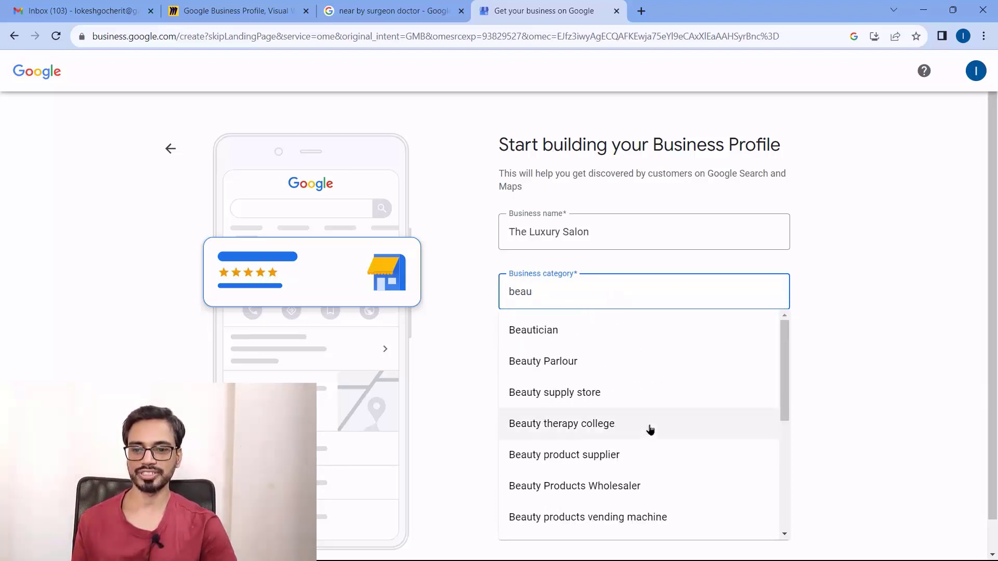
{"action": "left_click", "coordinate": [575, 336]}
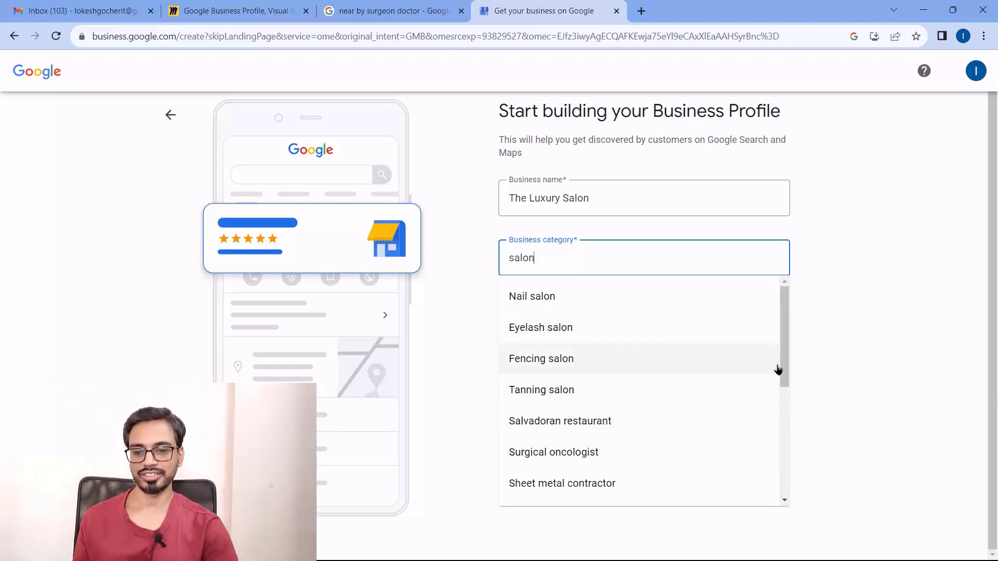
Try the category searches surgie, skin and dermato, then settle on 'Beauty Parlour'
{"action": "left_click_drag", "start_coordinate": [786, 372], "coordinate": [802, 292]}
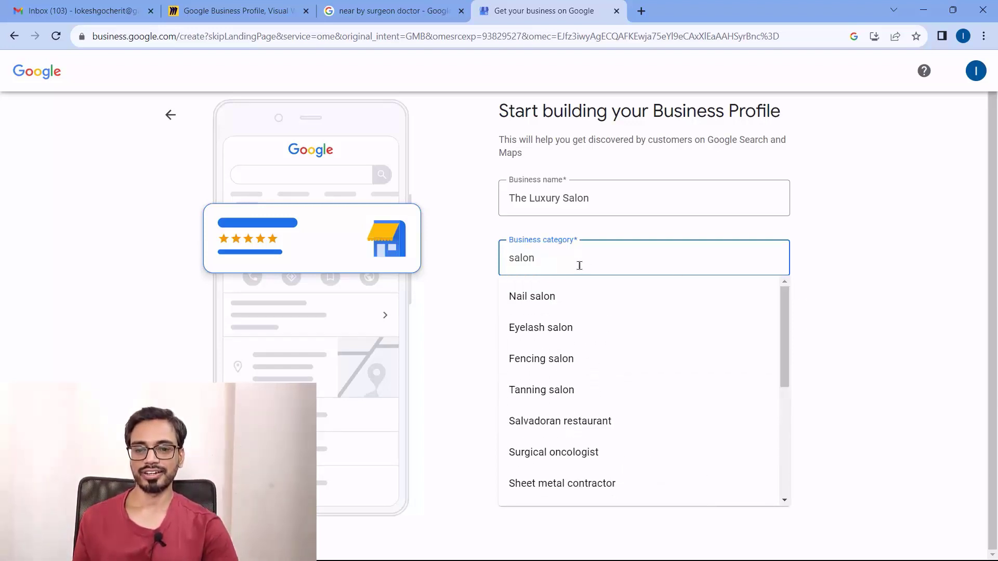
{"action": "left_click_drag", "start_coordinate": [579, 263], "coordinate": [477, 249]}
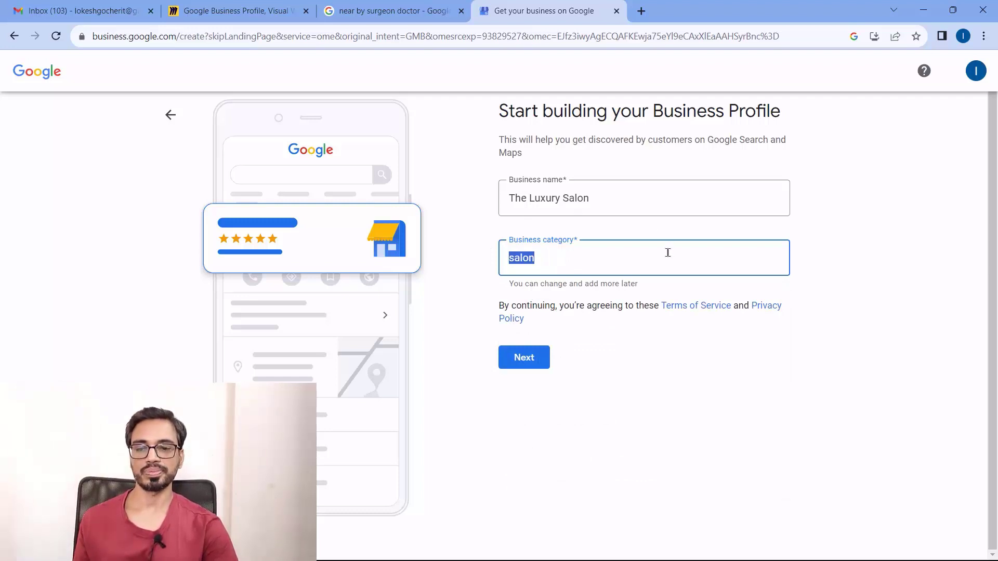
{"action": "type", "text": "surgie"}
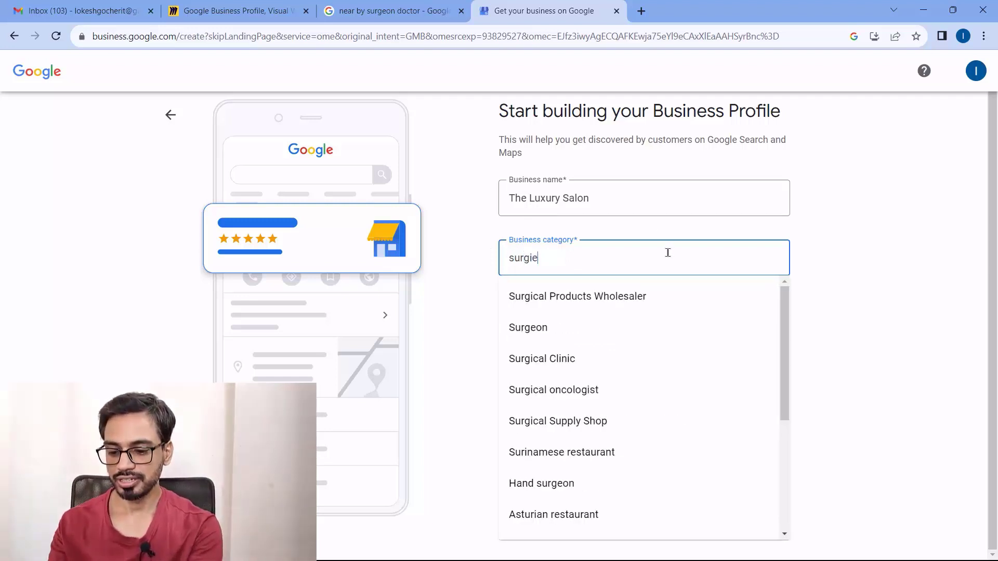
{"action": "double_click", "coordinate": [668, 253]}
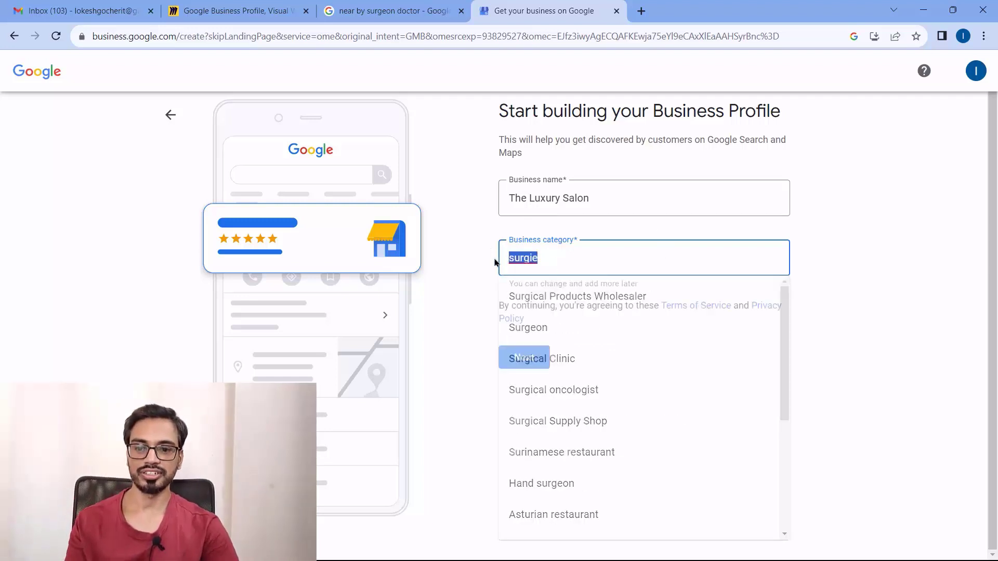
{"action": "type", "text": "skin"}
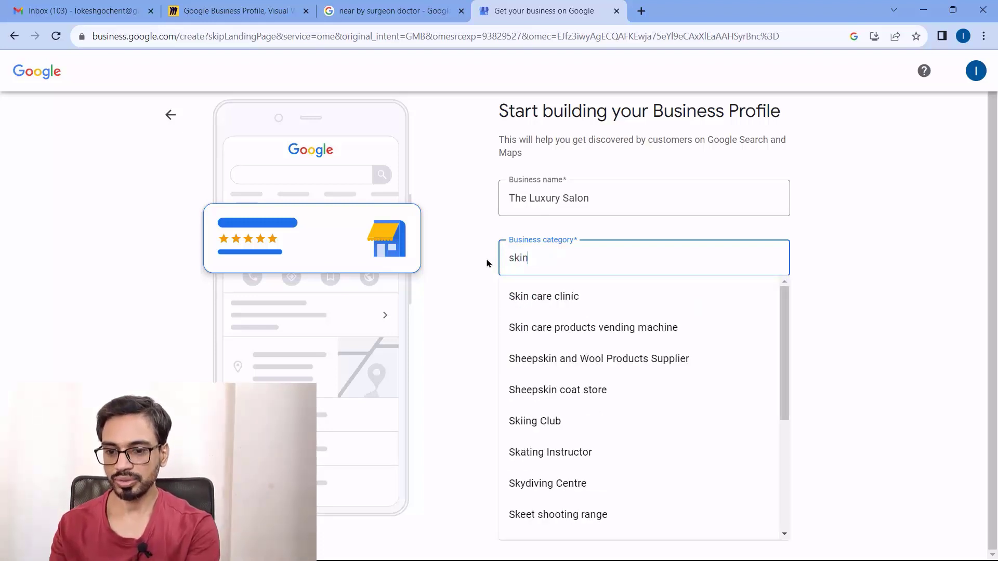
{"action": "double_click", "coordinate": [535, 259]}
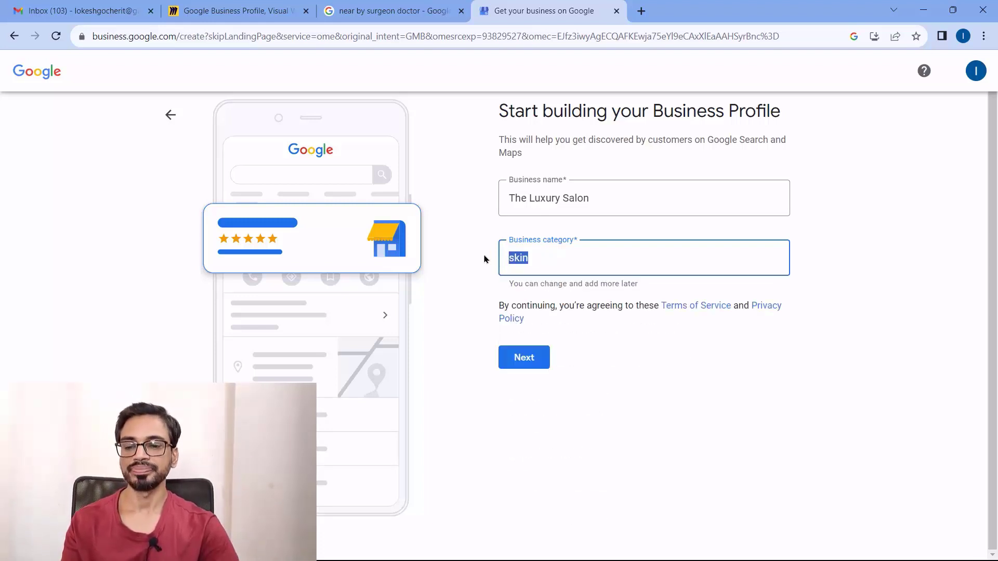
{"action": "type", "text": "dermato"}
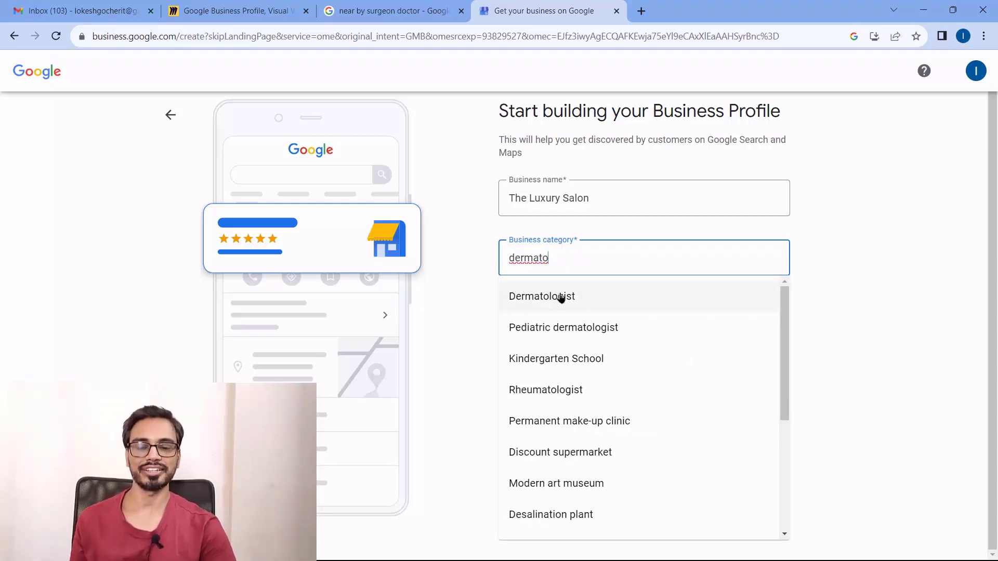
{"action": "scroll", "coordinate": [658, 399], "scroll_direction": "down", "scroll_amount": 4}
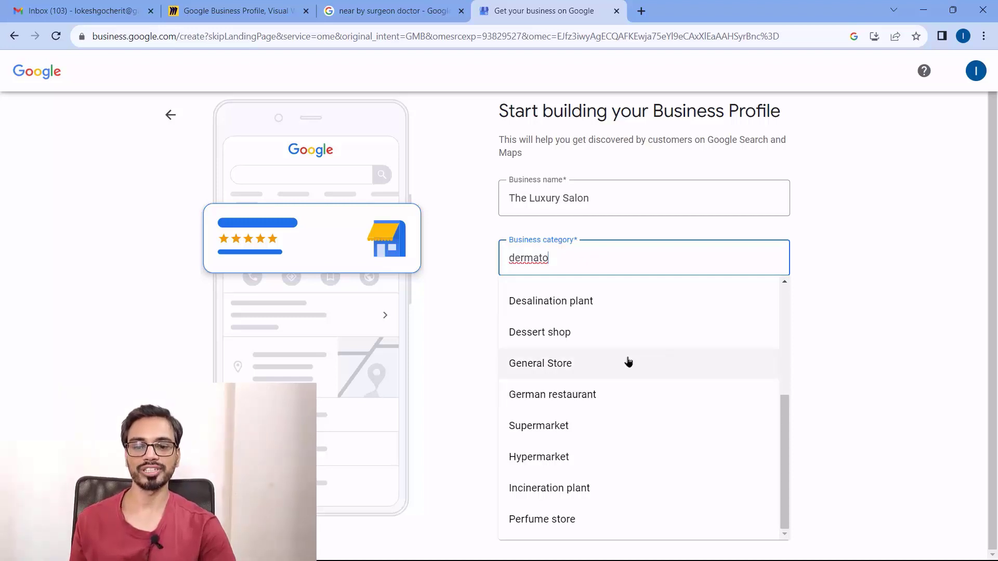
{"action": "left_click_drag", "start_coordinate": [561, 258], "coordinate": [508, 258]}
{"action": "type", "text": "Beauty Parlour"}
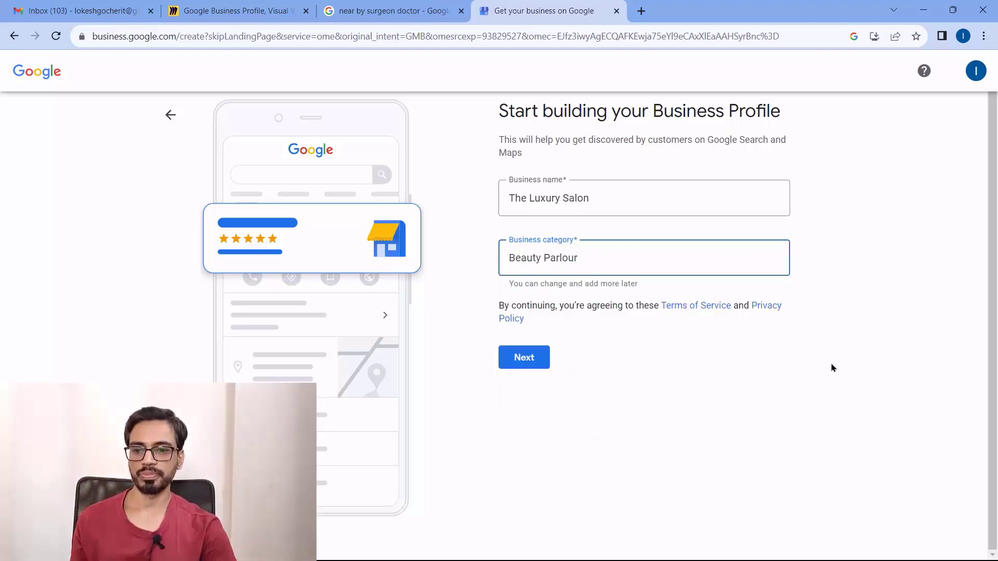
{"action": "left_click", "coordinate": [762, 349]}
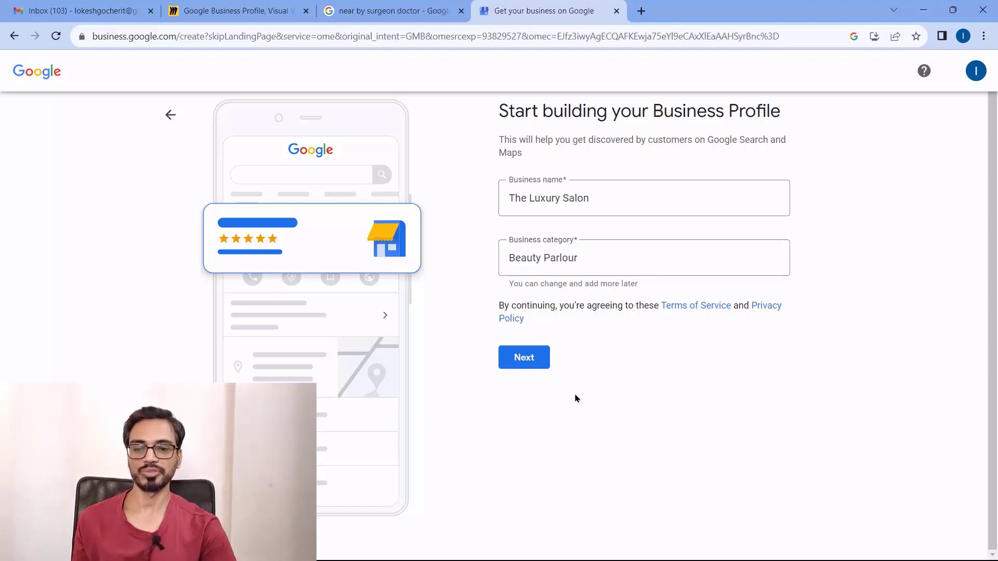
Answer Yes to adding a location customers can visit and go on to the address step
{"action": "left_click", "coordinate": [536, 364]}
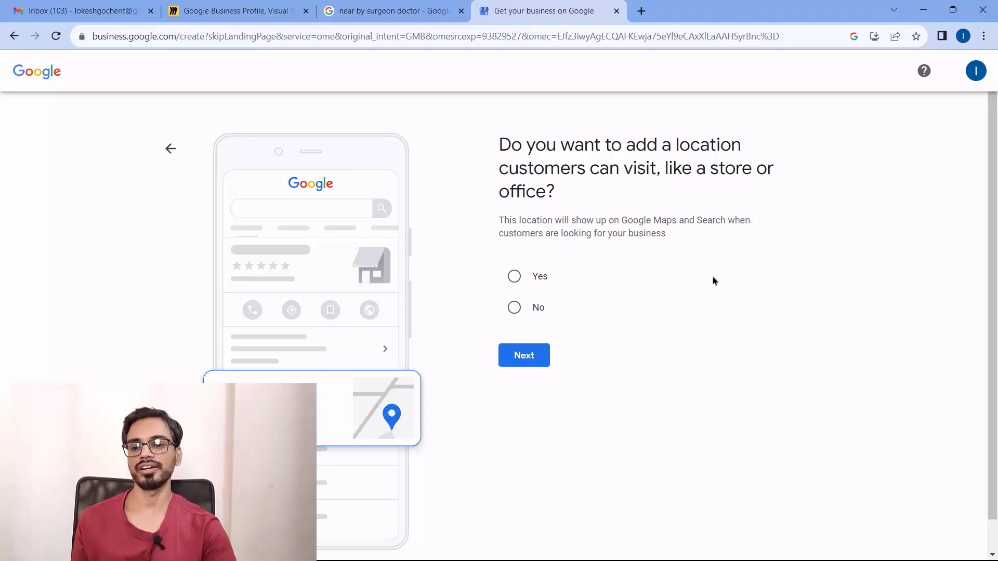
{"action": "left_click", "coordinate": [515, 309]}
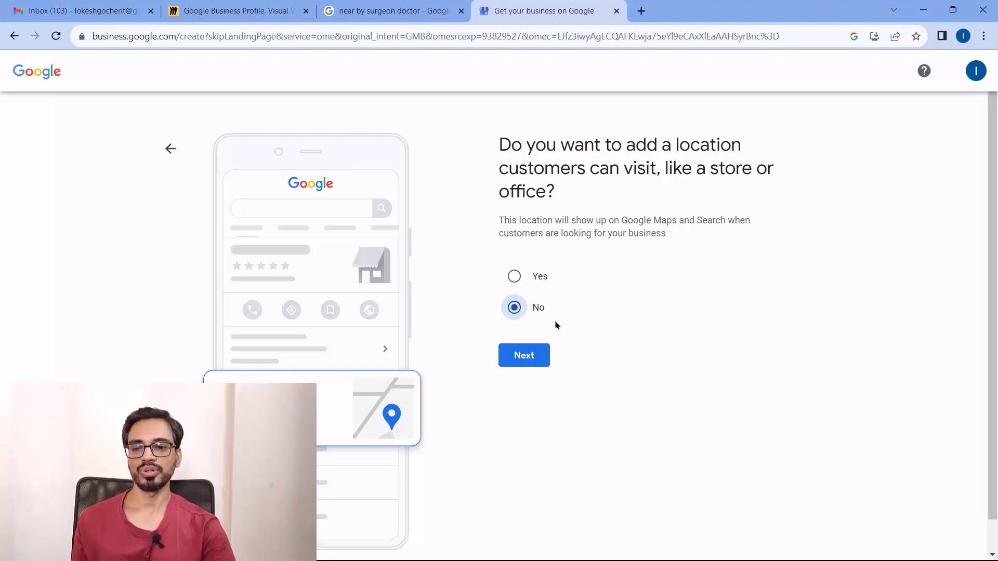
{"action": "left_click", "coordinate": [514, 276]}
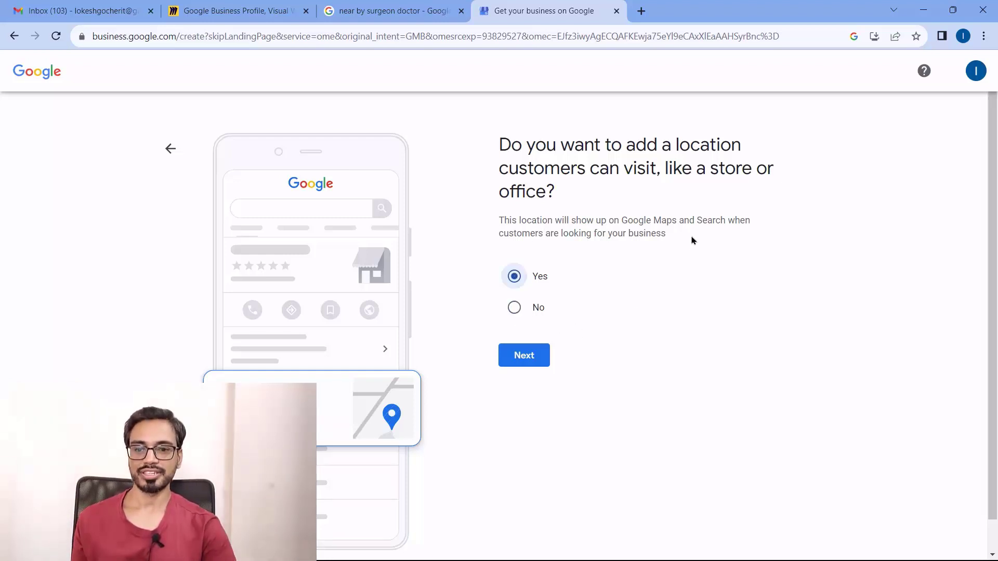
{"action": "left_click_drag", "start_coordinate": [690, 238], "coordinate": [505, 221]}
{"action": "left_click", "coordinate": [572, 232]}
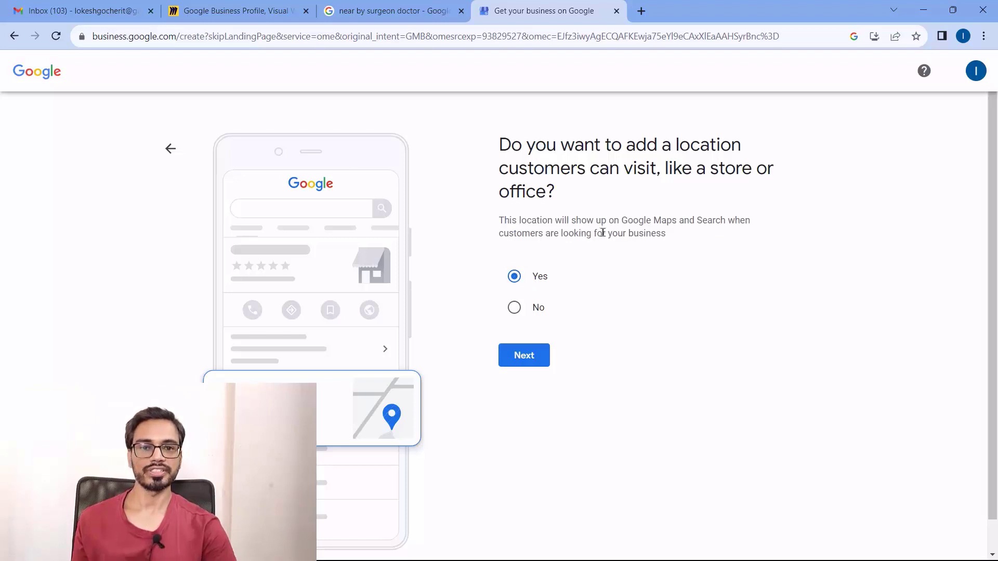
{"action": "left_click", "coordinate": [527, 361]}
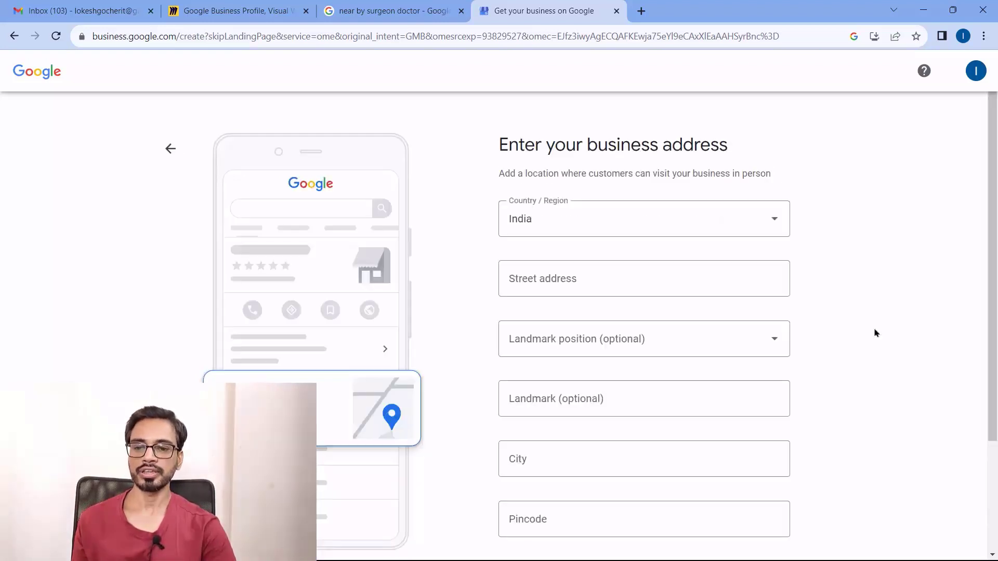
Enter the flat number and building name as the street address, check the remaining fields, and submit
{"action": "scroll", "coordinate": [876, 332], "scroll_direction": "down", "scroll_amount": 3}
{"action": "scroll", "coordinate": [876, 332], "scroll_direction": "up", "scroll_amount": 3}
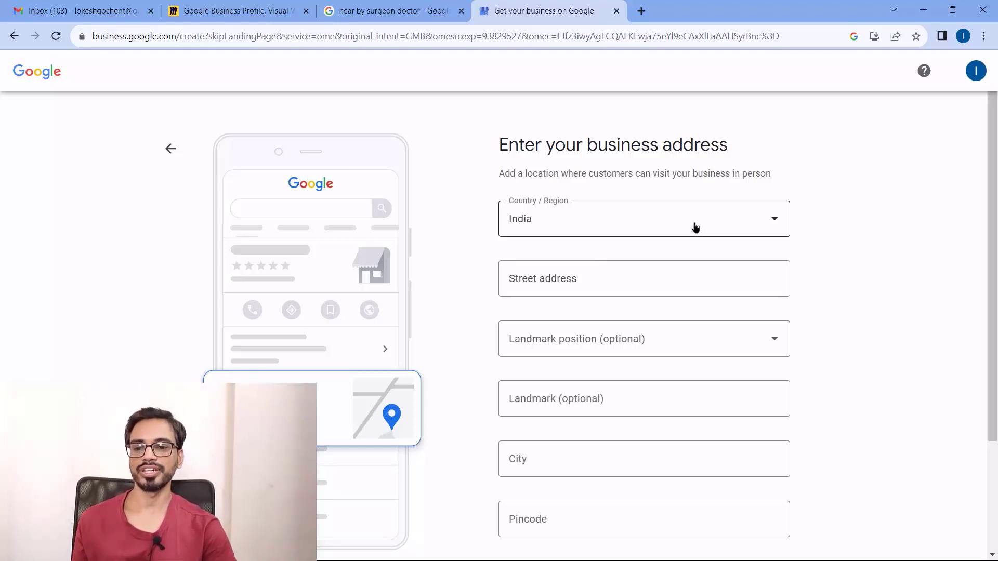
{"action": "left_click", "coordinate": [771, 220]}
{"action": "left_click", "coordinate": [621, 272]}
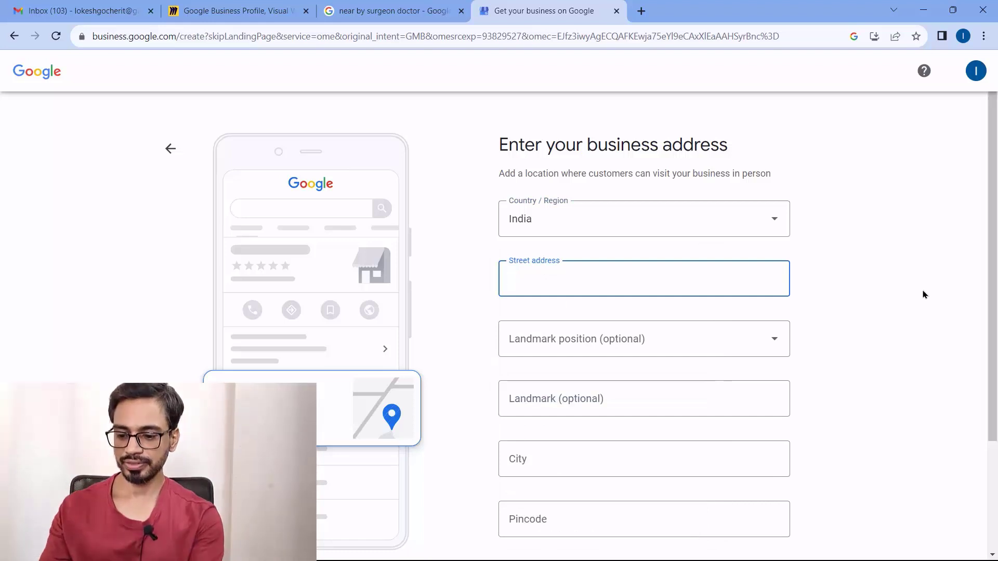
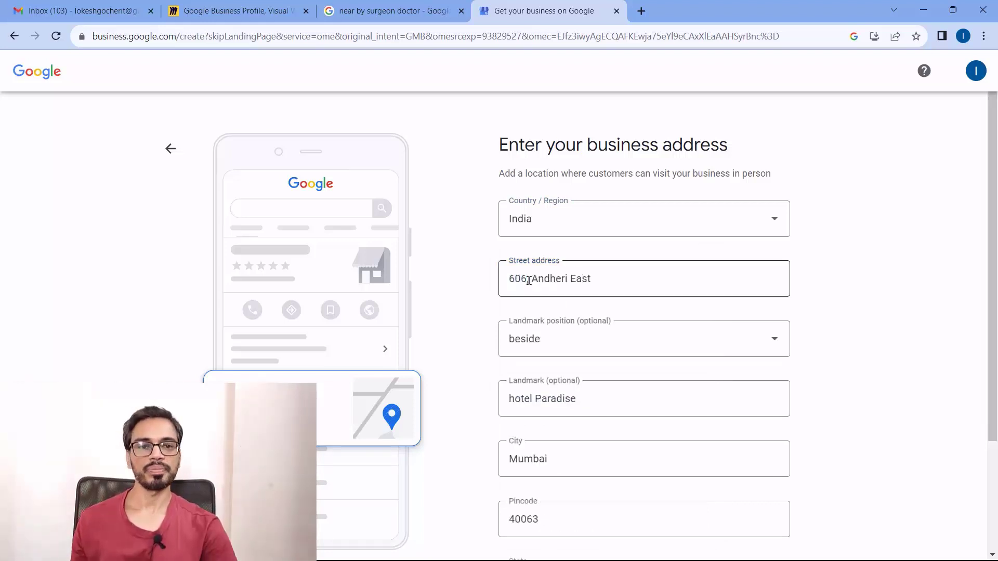
{"action": "left_click", "coordinate": [529, 281]}
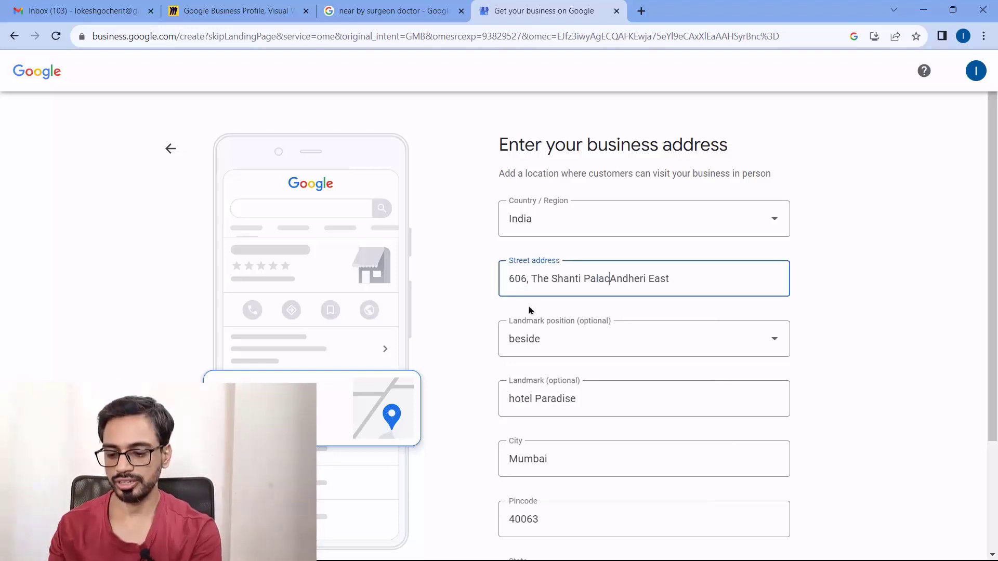
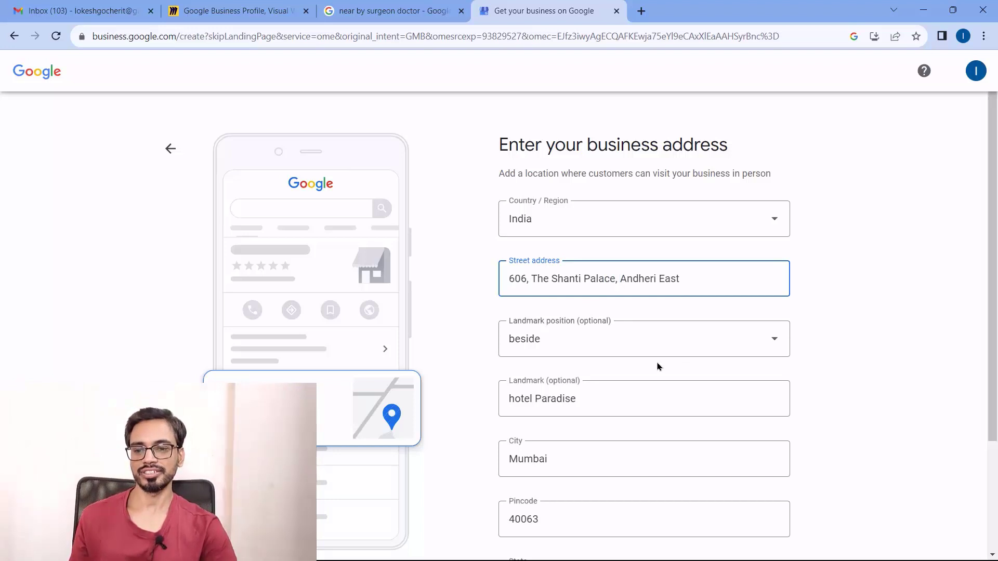
{"action": "scroll", "coordinate": [717, 400], "scroll_direction": "down", "scroll_amount": 1}
{"action": "scroll", "coordinate": [717, 401], "scroll_direction": "down", "scroll_amount": 1}
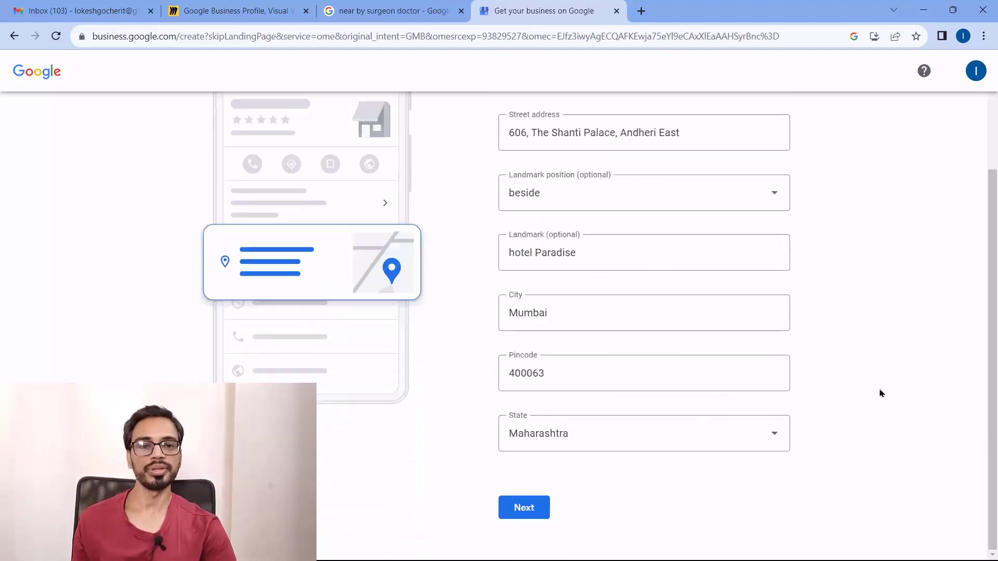
{"action": "scroll", "coordinate": [888, 417], "scroll_direction": "up", "scroll_amount": 2}
{"action": "scroll", "coordinate": [889, 414], "scroll_direction": "down", "scroll_amount": 2}
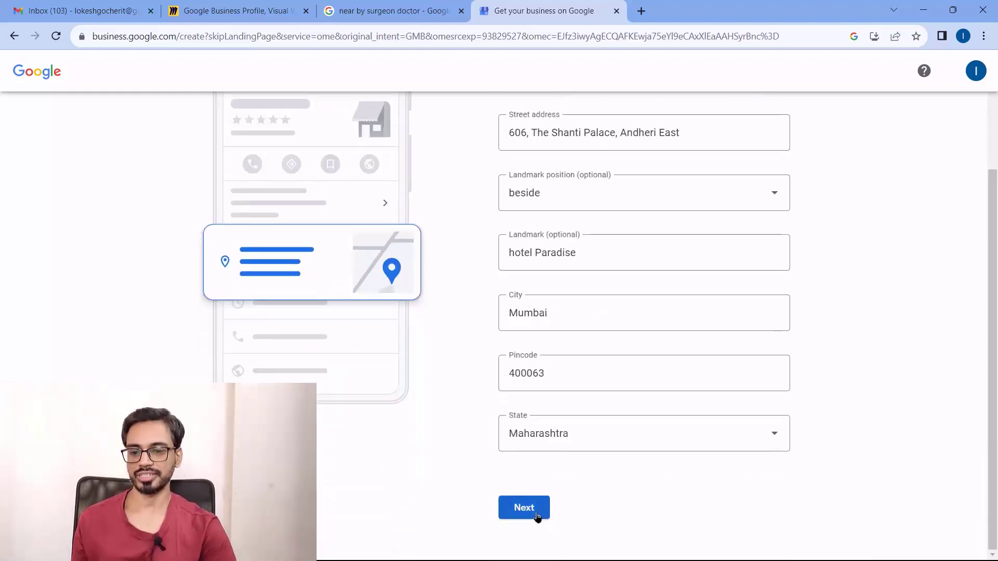
{"action": "left_click", "coordinate": [535, 512]}
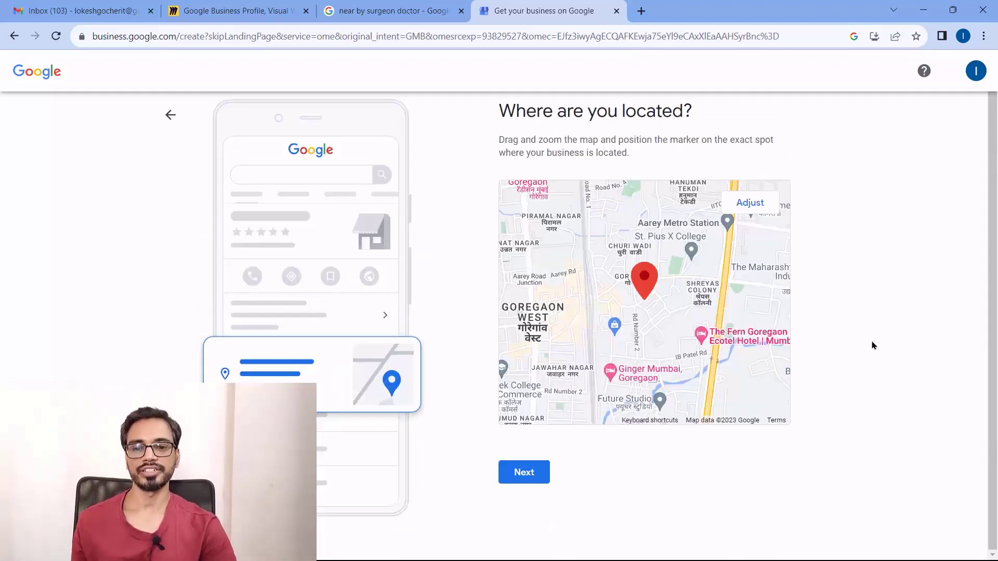
Zoom the map in twice, drag it to place the marker precisely, then confirm and continue
{"action": "scroll", "coordinate": [702, 312], "scroll_direction": "up", "scroll_amount": 1}
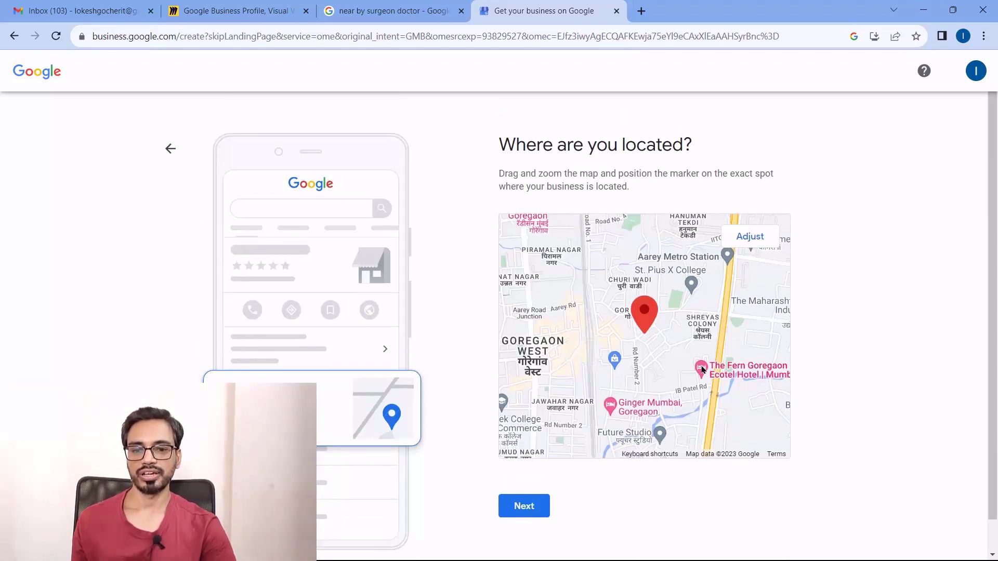
{"action": "left_click", "coordinate": [748, 240]}
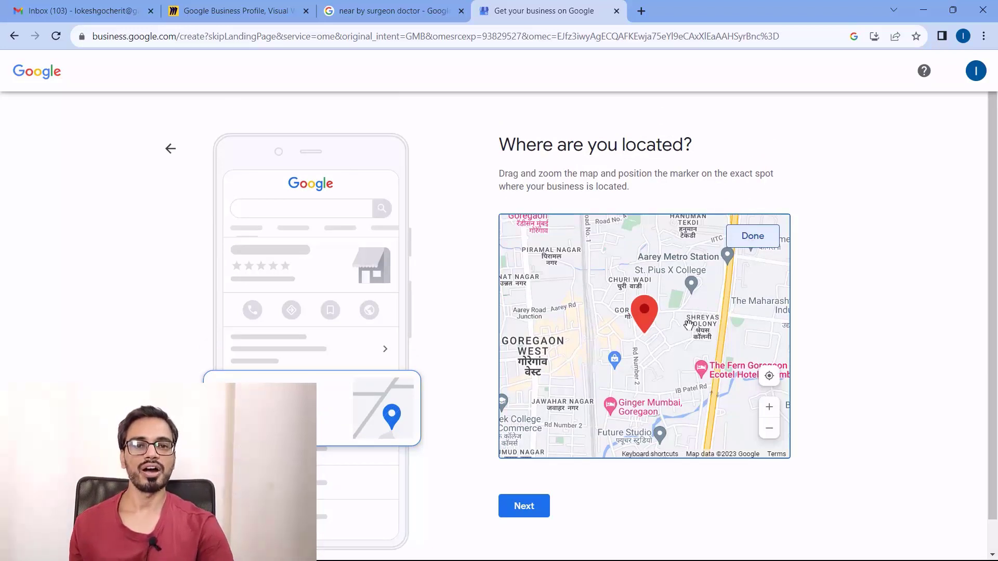
{"action": "left_click", "coordinate": [774, 410]}
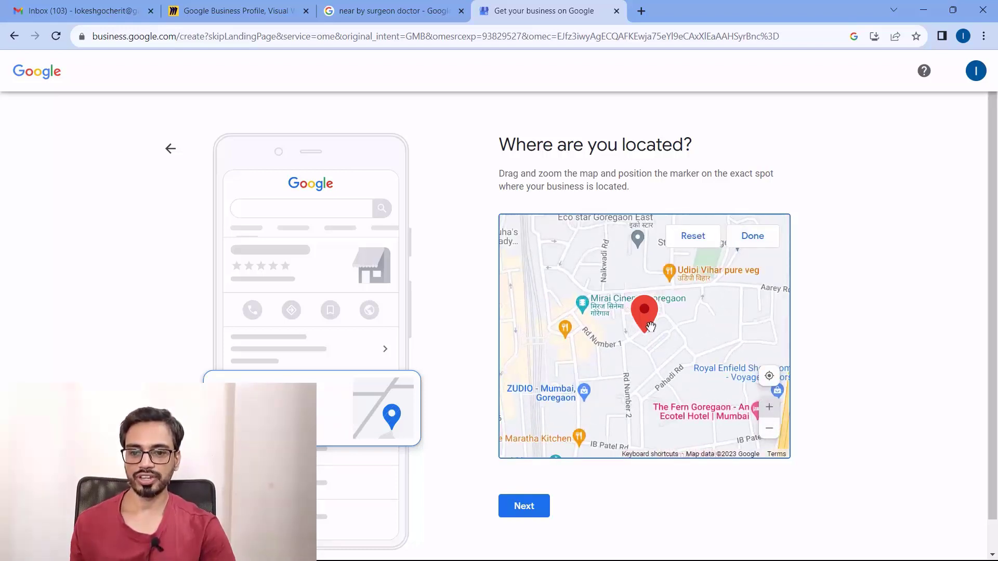
{"action": "left_click", "coordinate": [769, 408]}
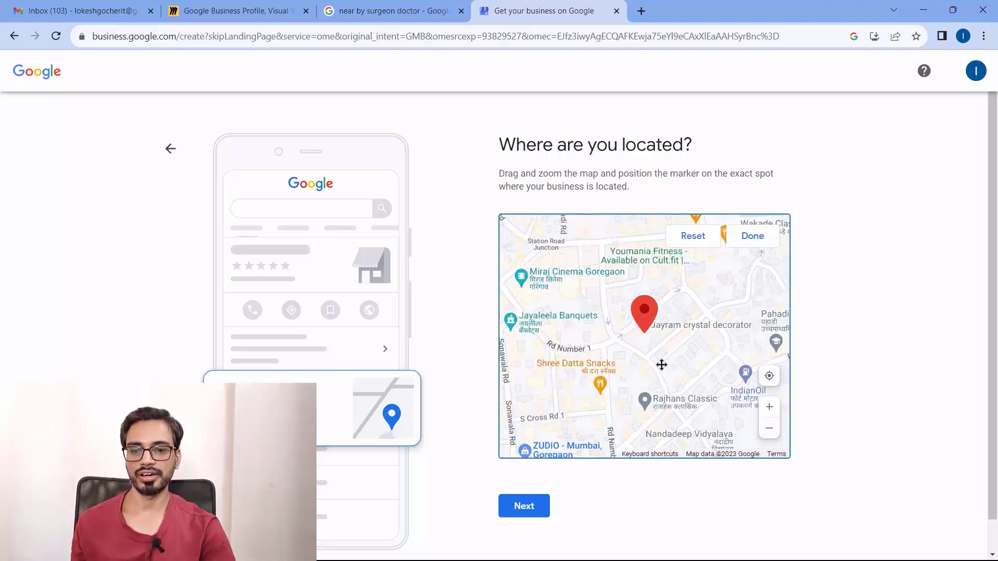
{"action": "left_click_drag", "start_coordinate": [661, 365], "coordinate": [654, 313]}
{"action": "left_click_drag", "start_coordinate": [652, 408], "coordinate": [636, 428]}
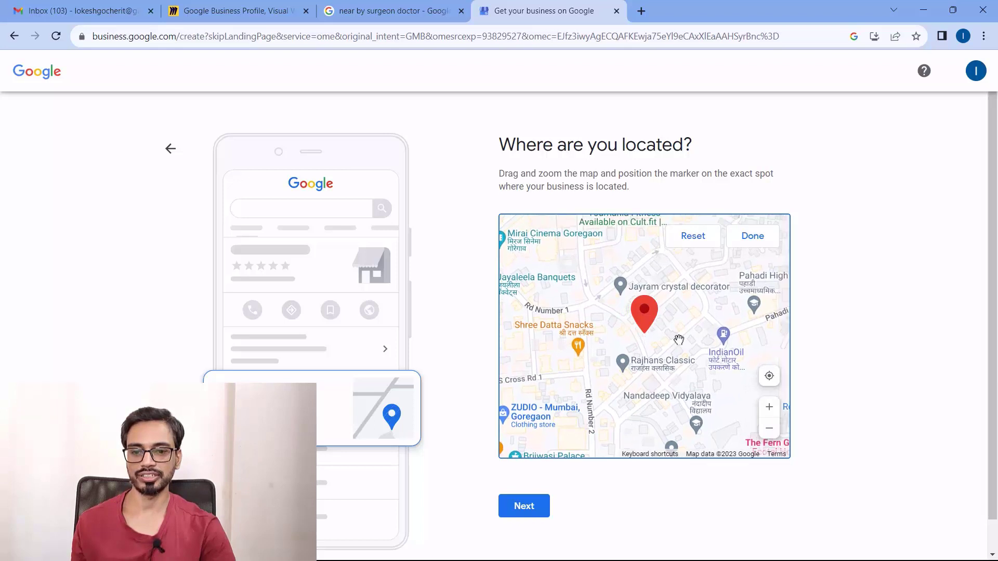
{"action": "left_click_drag", "start_coordinate": [679, 340], "coordinate": [648, 361]}
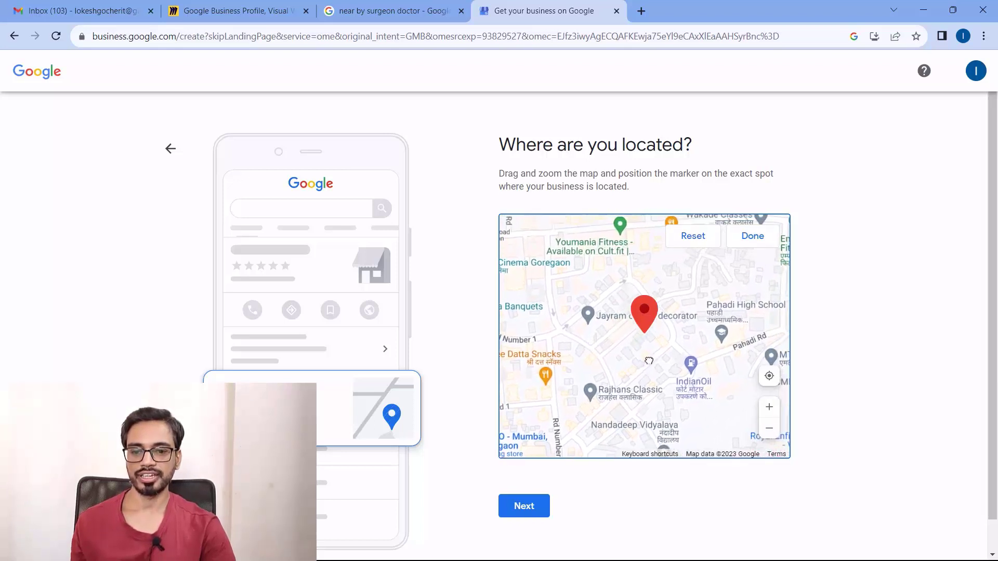
{"action": "mouse_move", "coordinate": [647, 308]}
{"action": "left_mouse_down"}
{"action": "mouse_move", "coordinate": [646, 283]}
{"action": "mouse_move", "coordinate": [624, 306]}
{"action": "mouse_move", "coordinate": [610, 291]}
{"action": "mouse_move", "coordinate": [667, 308]}
{"action": "mouse_move", "coordinate": [686, 295]}
{"action": "left_mouse_up"}
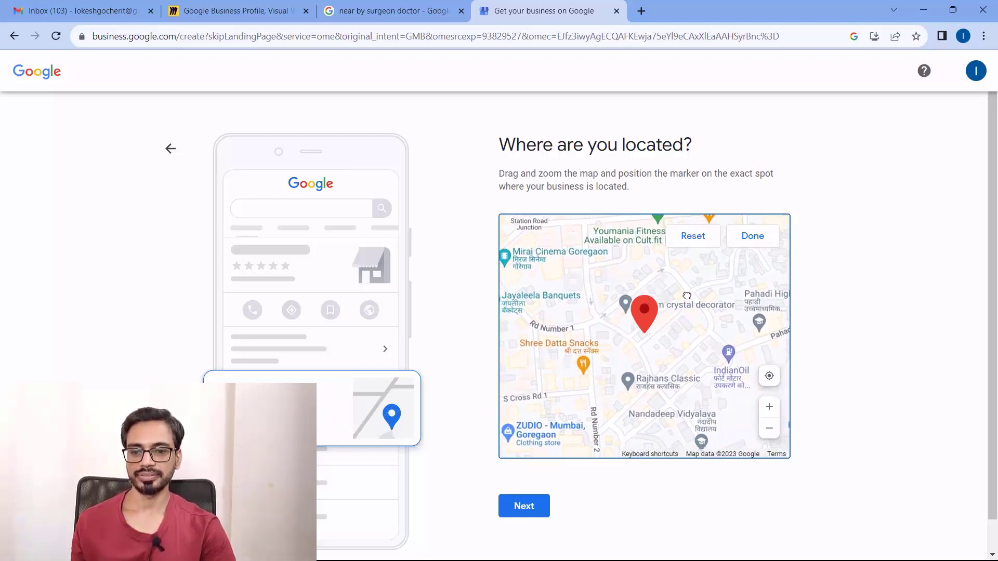
{"action": "left_click", "coordinate": [752, 236]}
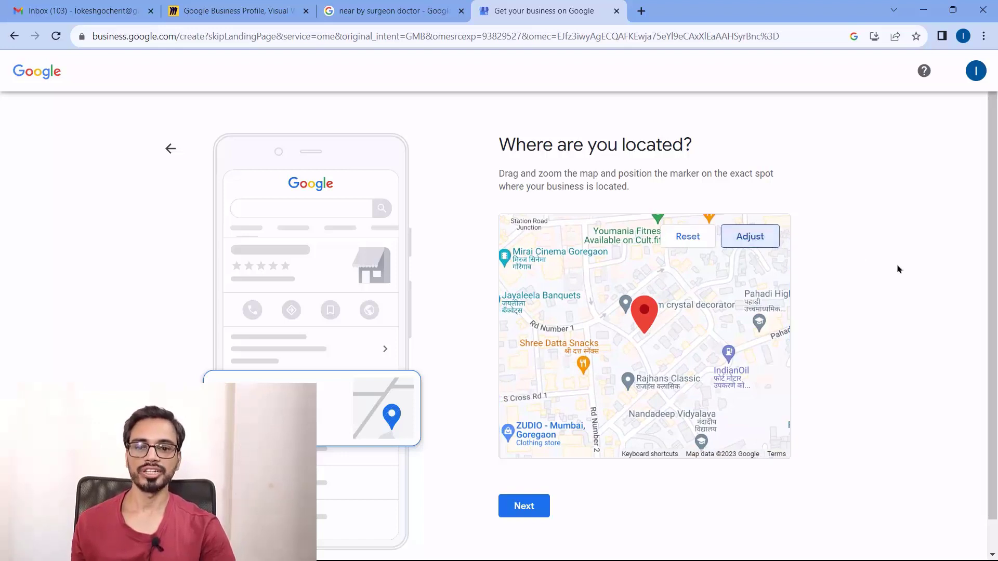
{"action": "left_click", "coordinate": [534, 501]}
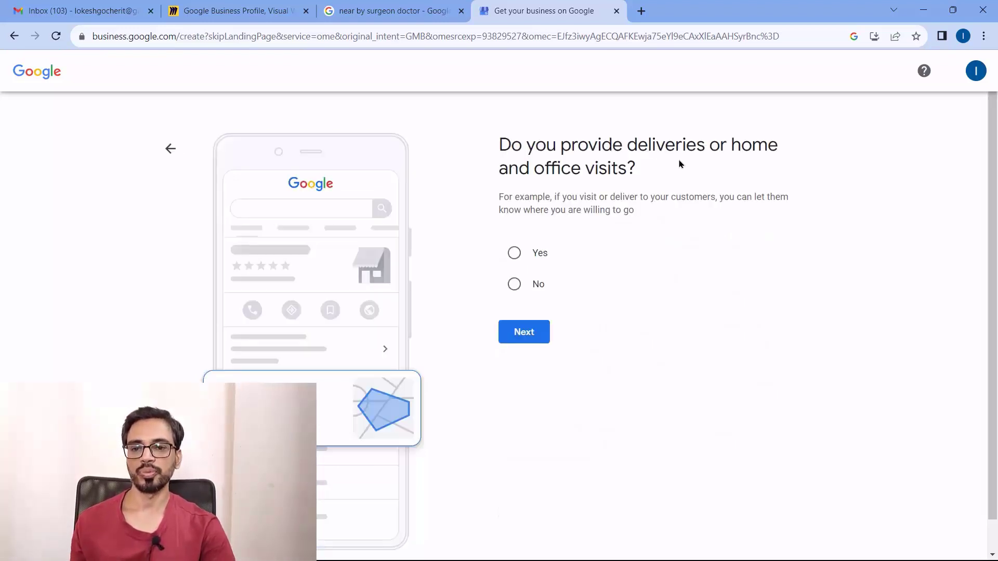
Review the deliveries or home and office visits question, answer Yes, and continue
{"action": "left_click_drag", "start_coordinate": [644, 178], "coordinate": [500, 154]}
{"action": "left_click", "coordinate": [698, 190]}
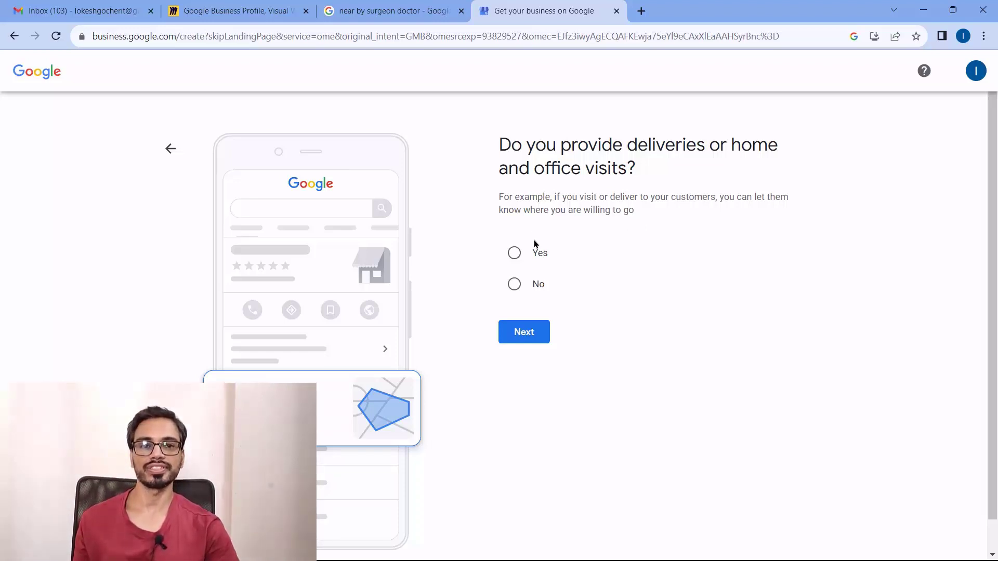
{"action": "left_click_drag", "start_coordinate": [666, 220], "coordinate": [540, 203]}
{"action": "left_click", "coordinate": [552, 205]}
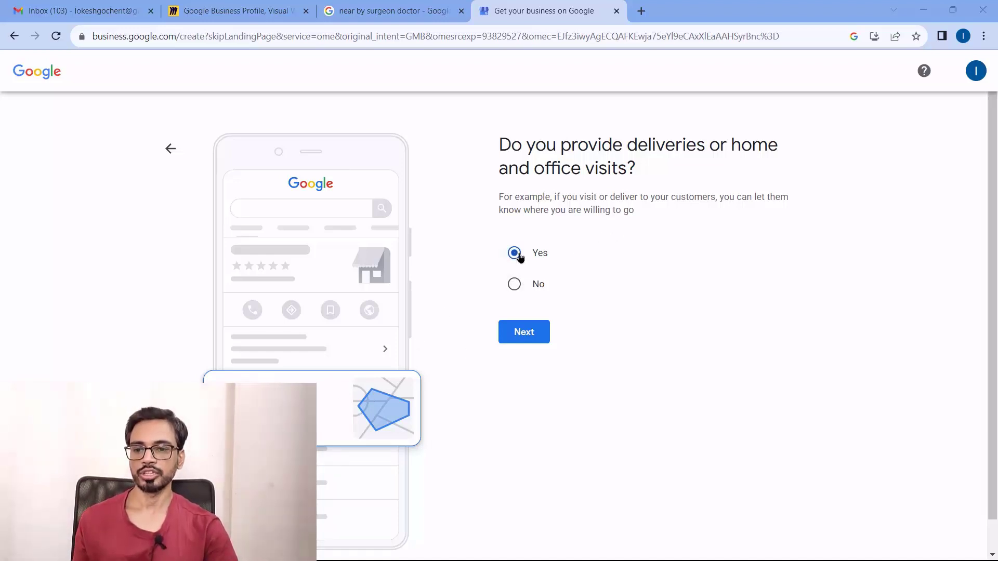
{"action": "left_click", "coordinate": [525, 333]}
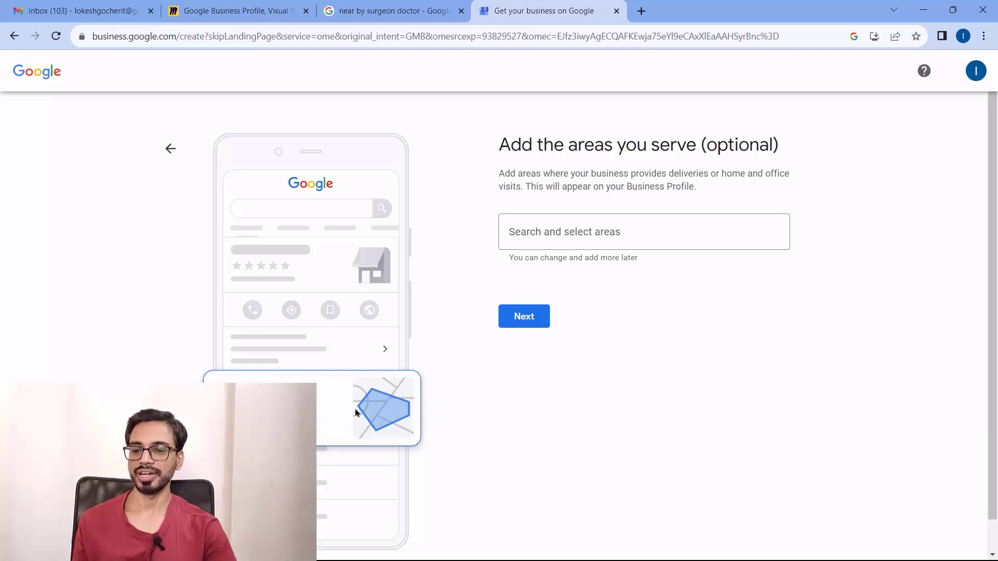
Search areas and add Goregaon West and an Andheri area from the suggestions
{"action": "left_click", "coordinate": [564, 234]}
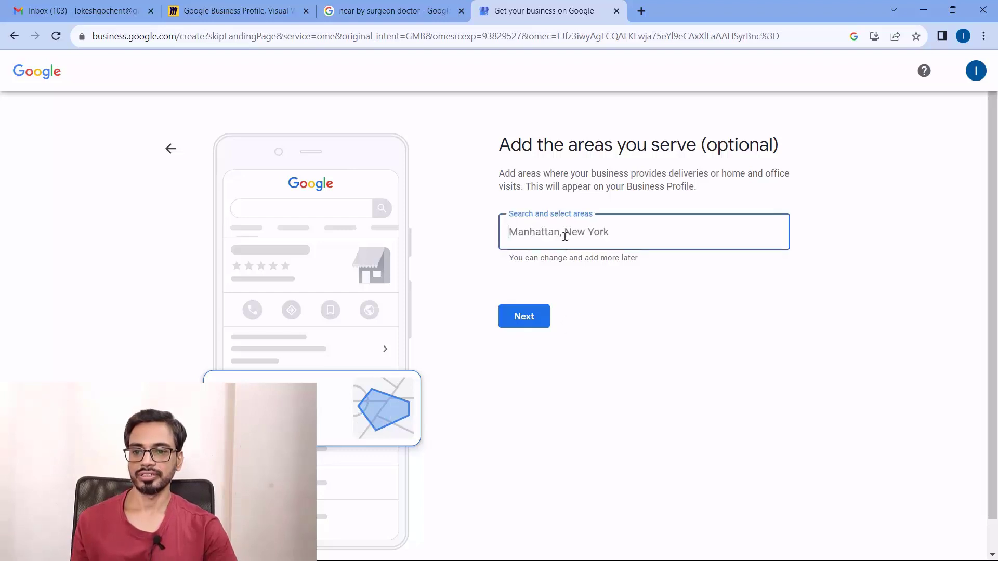
{"action": "type", "text": "ande"}
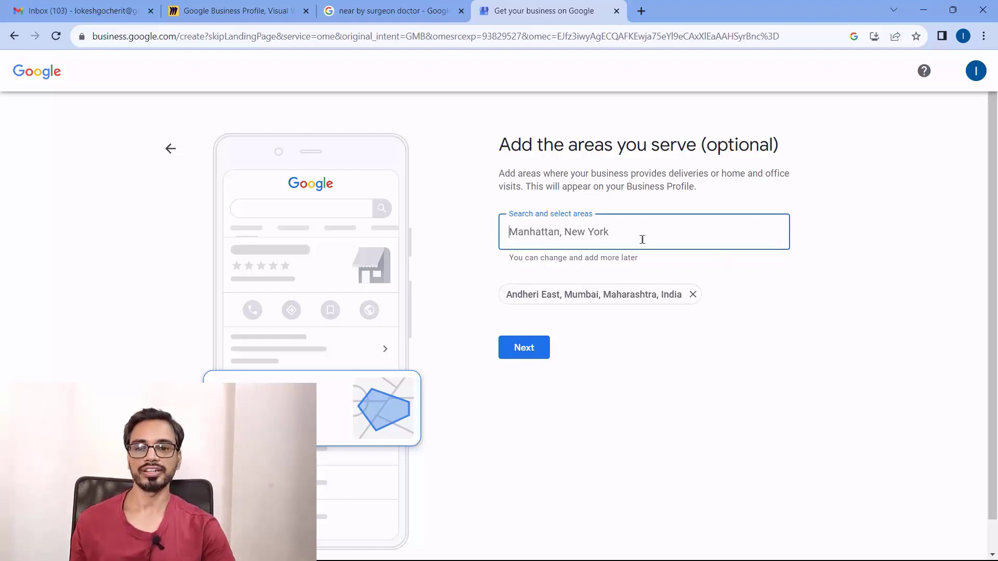
{"action": "type", "text": "goregoan"}
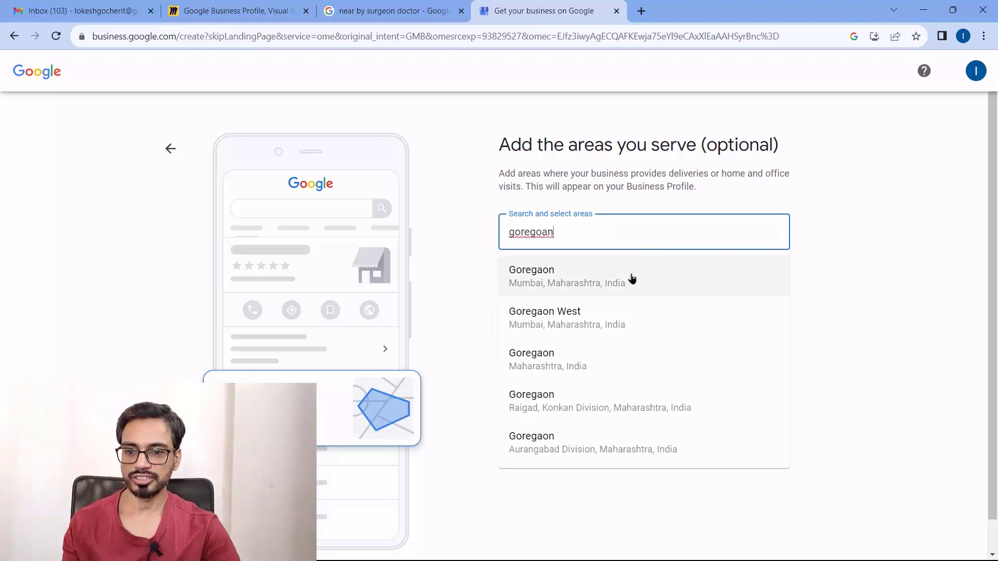
{"action": "left_click", "coordinate": [595, 328]}
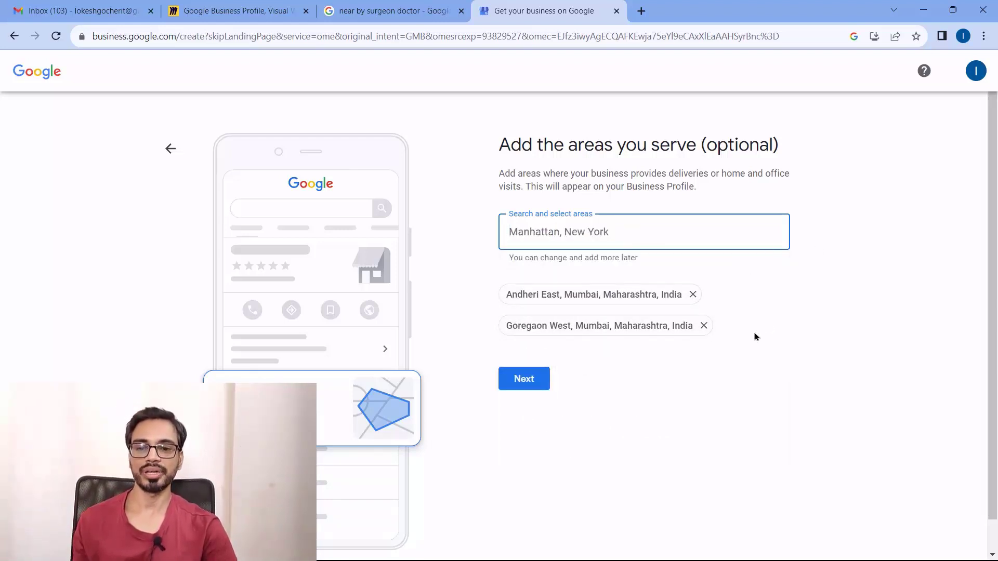
{"action": "type", "text": "and"}
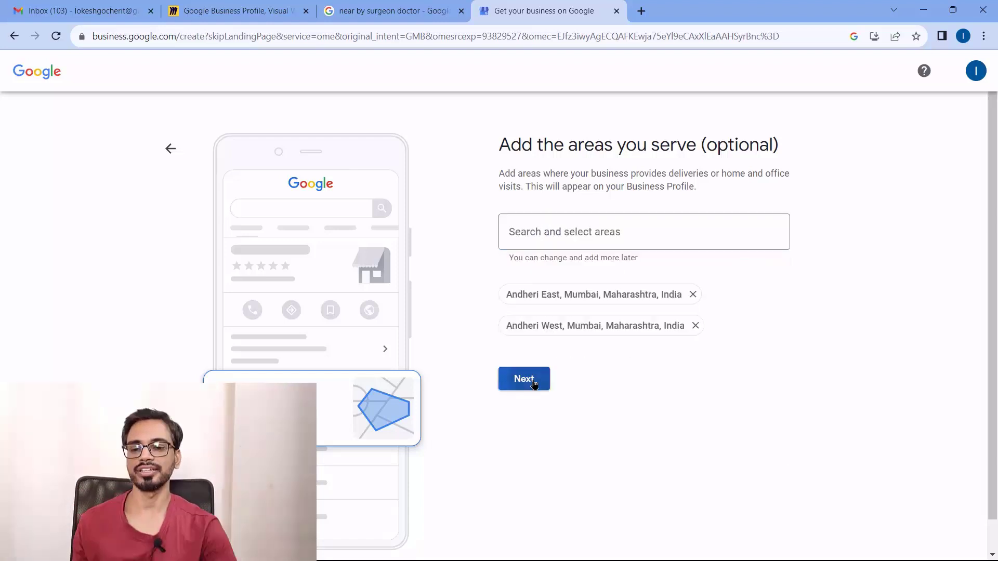
{"action": "left_click", "coordinate": [526, 378]}
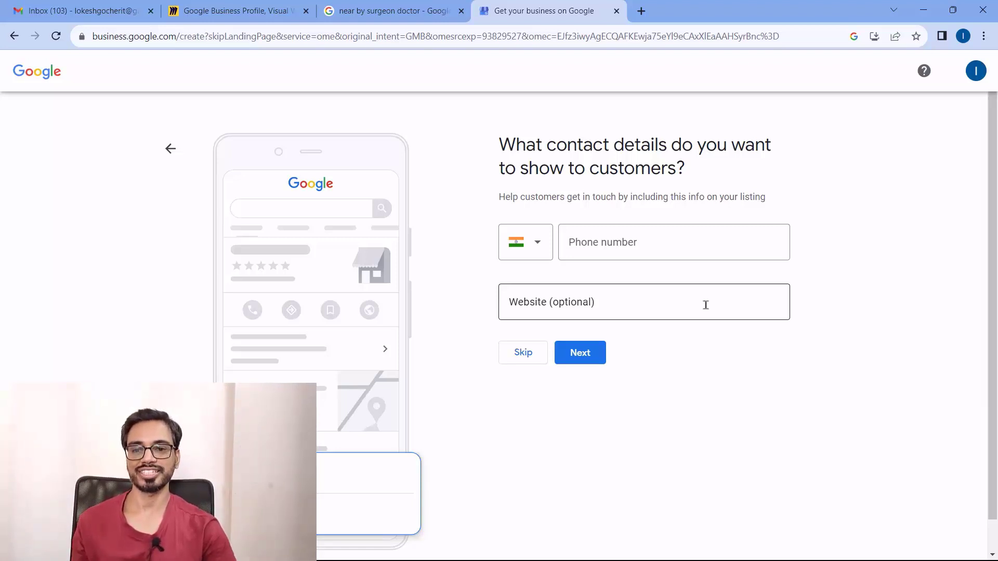
Leave the phone number and website blank and skip the contact details page
{"action": "left_click", "coordinate": [622, 242]}
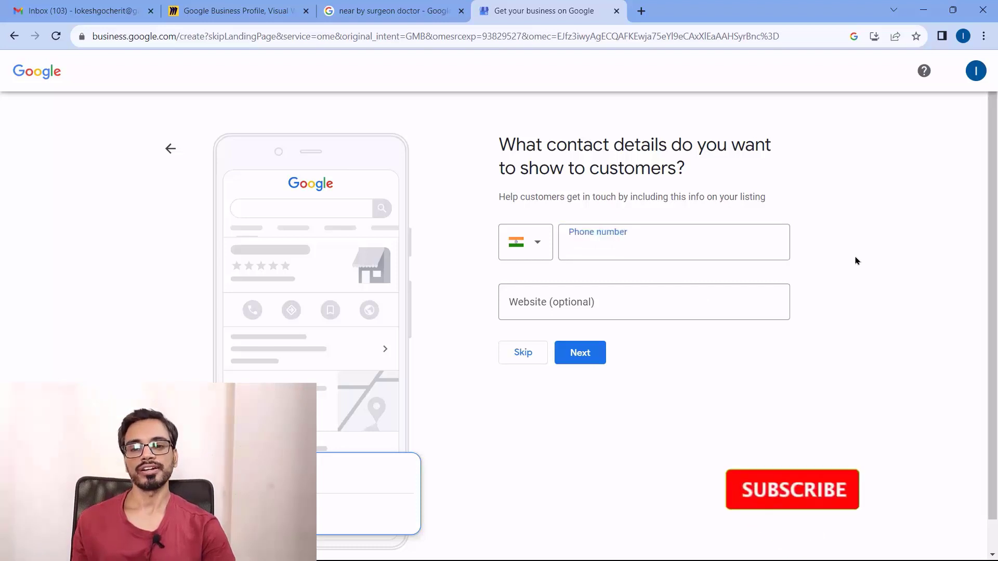
{"action": "left_click", "coordinate": [855, 261]}
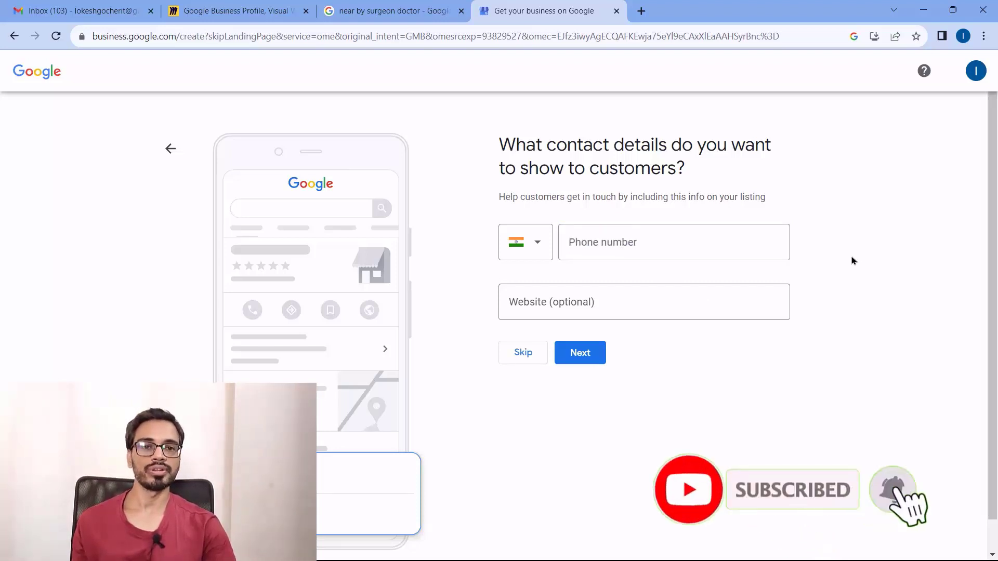
{"action": "left_click", "coordinate": [704, 254]}
{"action": "left_click", "coordinate": [842, 260]}
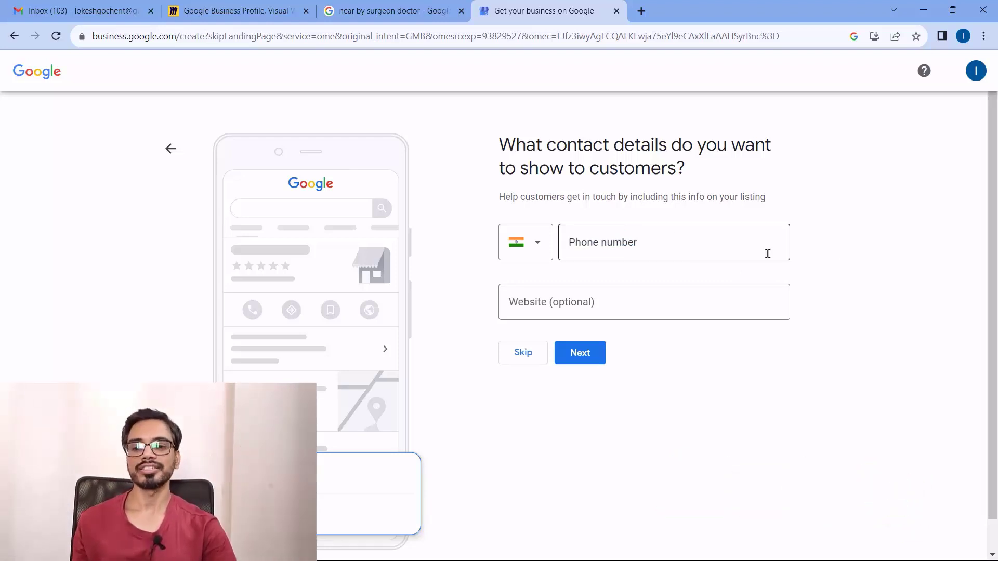
{"action": "left_click", "coordinate": [692, 240]}
{"action": "left_click", "coordinate": [852, 238]}
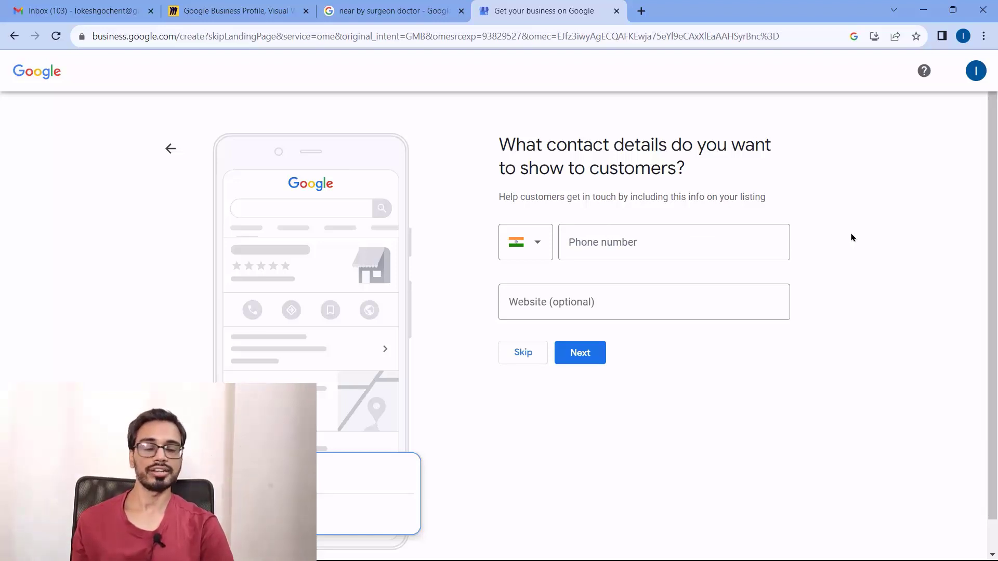
{"action": "left_click", "coordinate": [535, 356]}
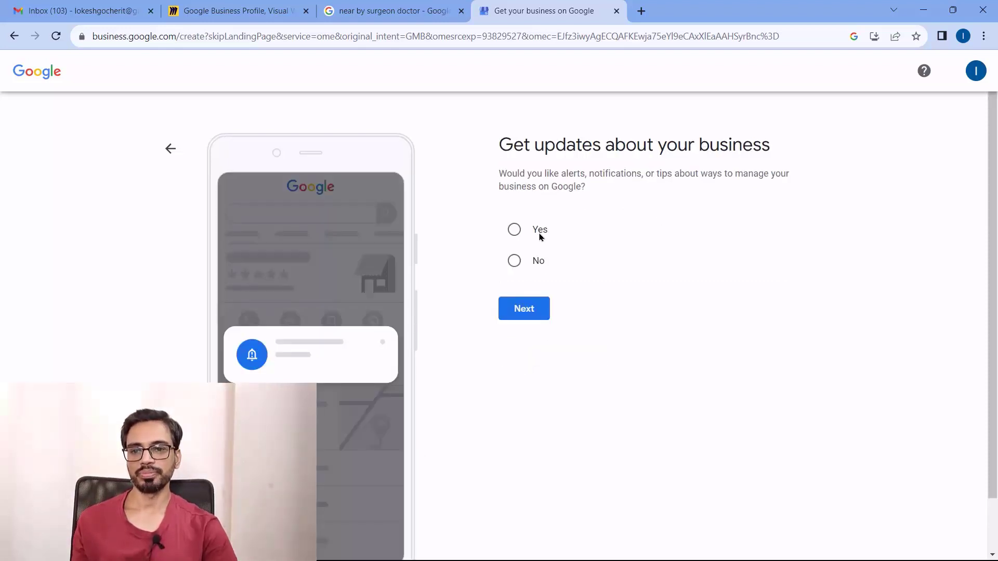
Answer Yes to getting updates about the business and continue to verification
{"action": "left_click", "coordinate": [514, 229]}
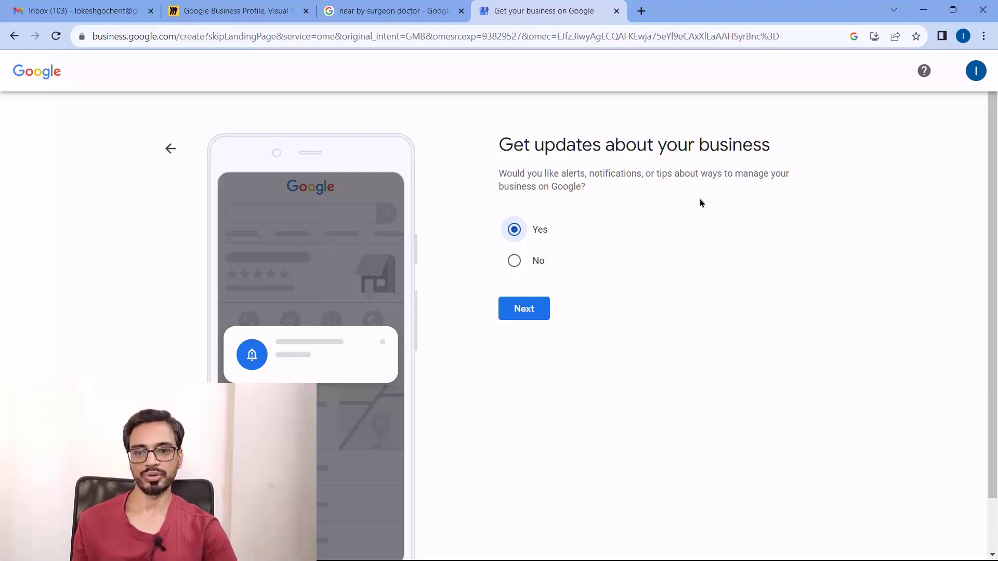
{"action": "left_click", "coordinate": [538, 313]}
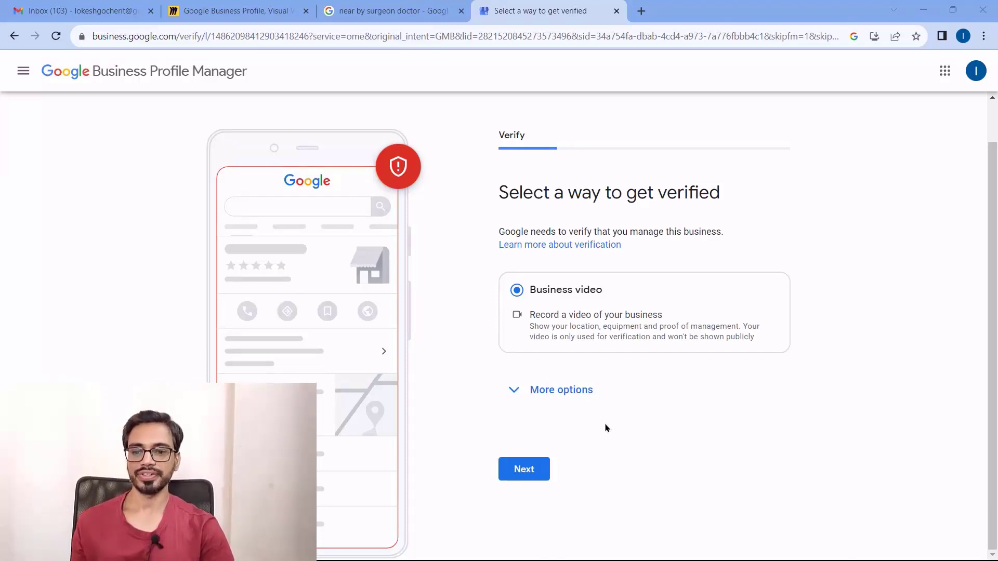
Choose Verify Later from the extra verification options and confirm it
{"action": "left_click", "coordinate": [511, 391]}
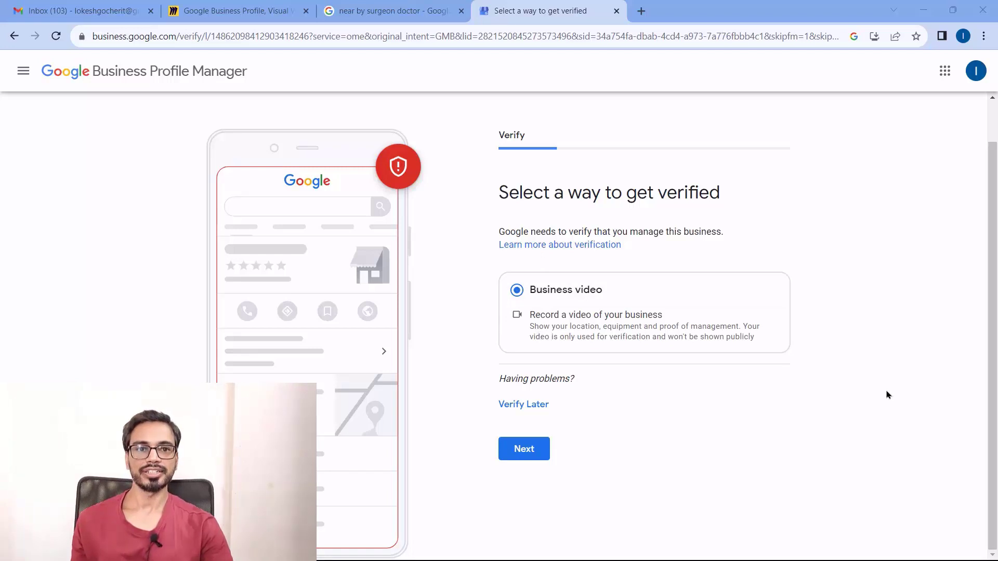
{"action": "left_click", "coordinate": [523, 404]}
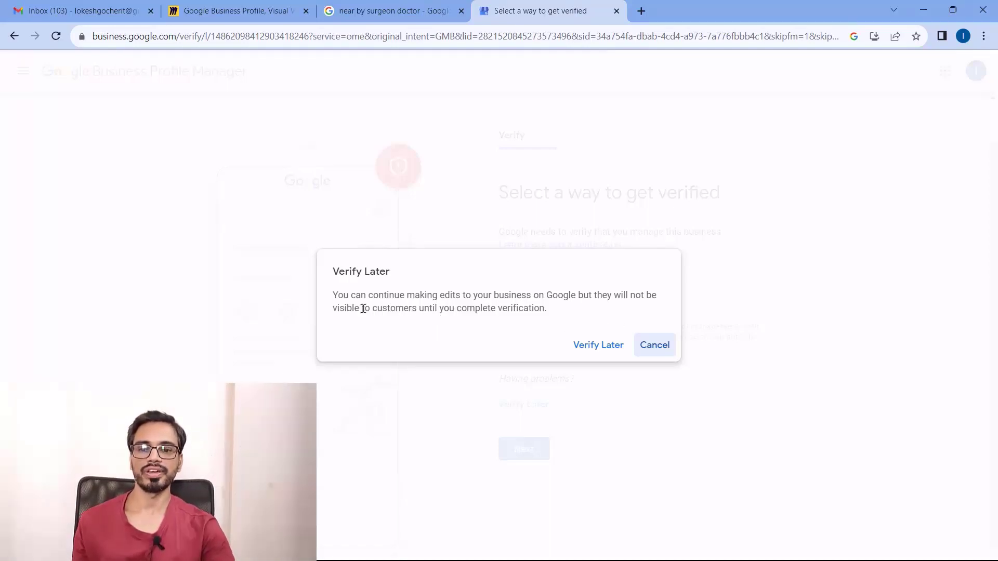
{"action": "left_click", "coordinate": [596, 347]}
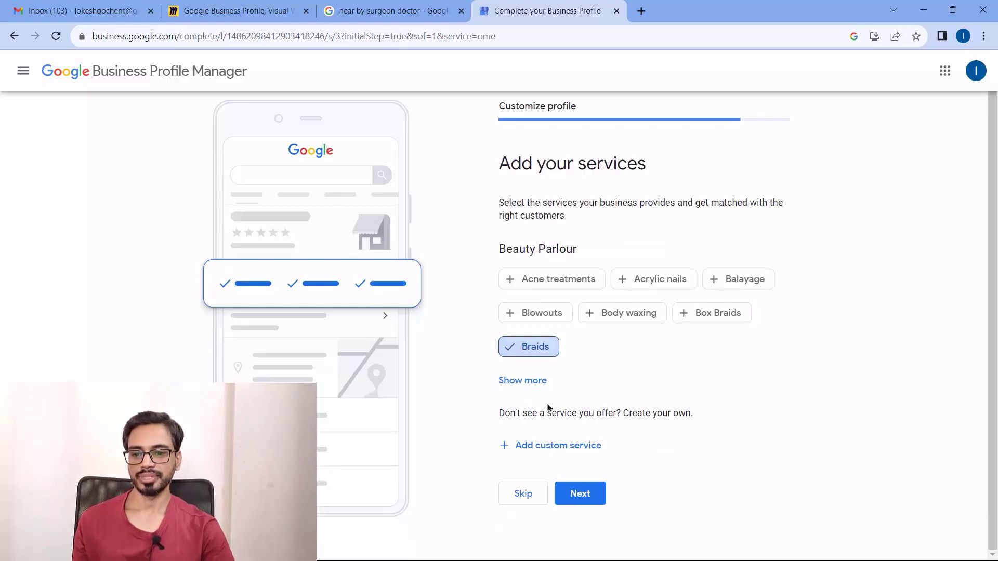
Add Hair threading, Haircut, Facials, Eyebrow threading, Waxing and Tanning as salon services
{"action": "left_click", "coordinate": [523, 381]}
{"action": "scroll", "coordinate": [838, 385], "scroll_direction": "down", "scroll_amount": 4}
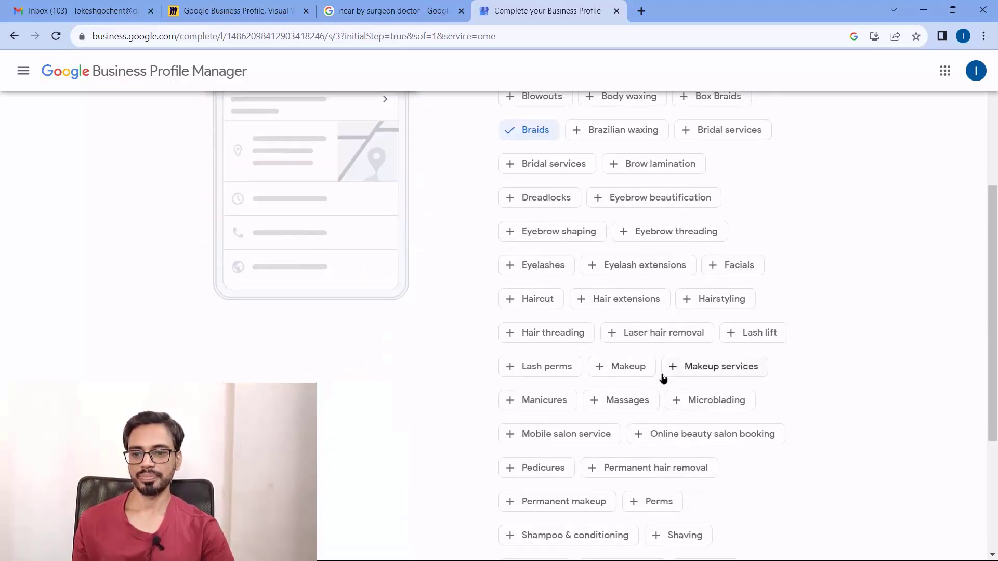
{"action": "left_click", "coordinate": [555, 335]}
{"action": "left_click", "coordinate": [537, 301]}
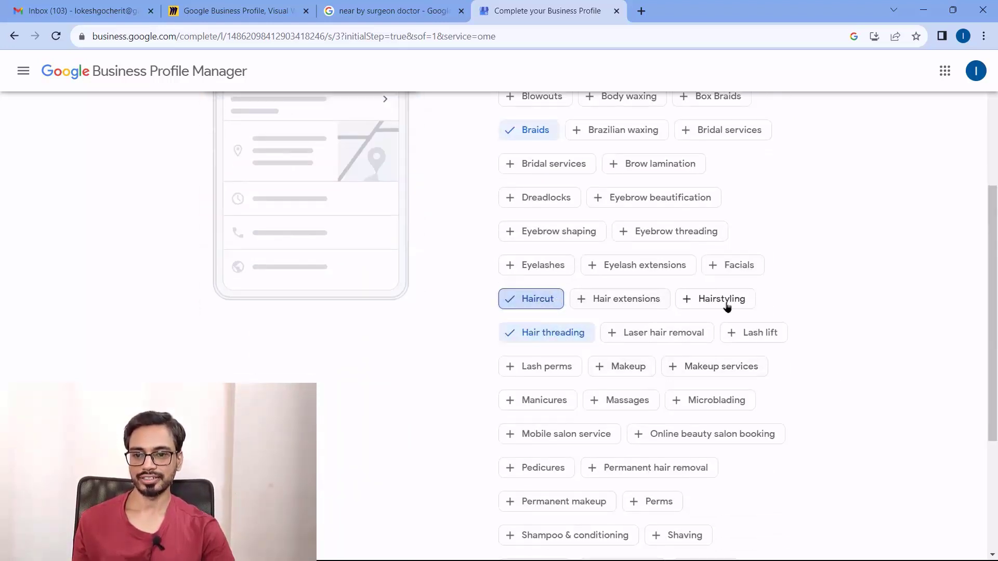
{"action": "left_click", "coordinate": [740, 269]}
{"action": "left_click", "coordinate": [676, 235]}
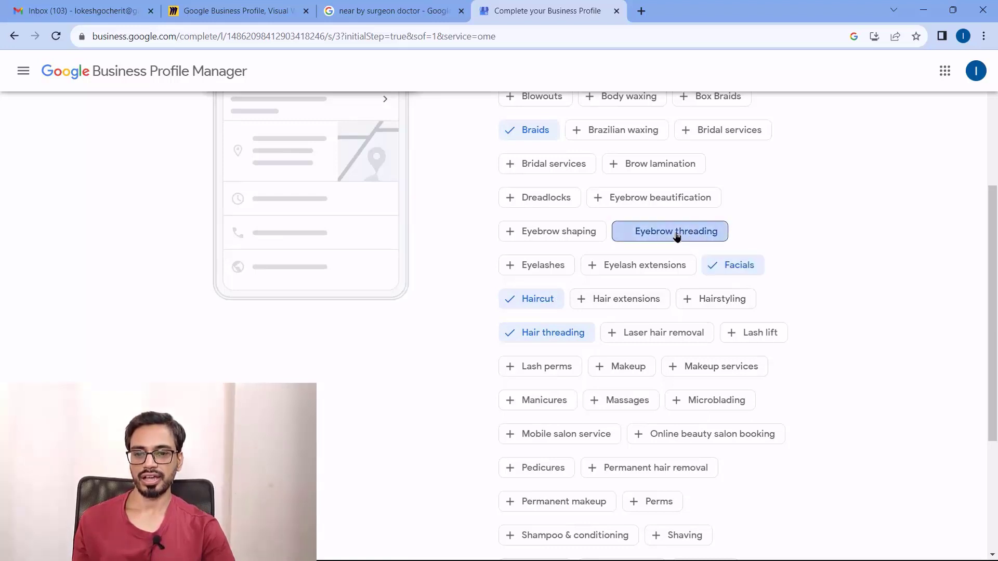
{"action": "scroll", "coordinate": [688, 294], "scroll_direction": "down", "scroll_amount": 2}
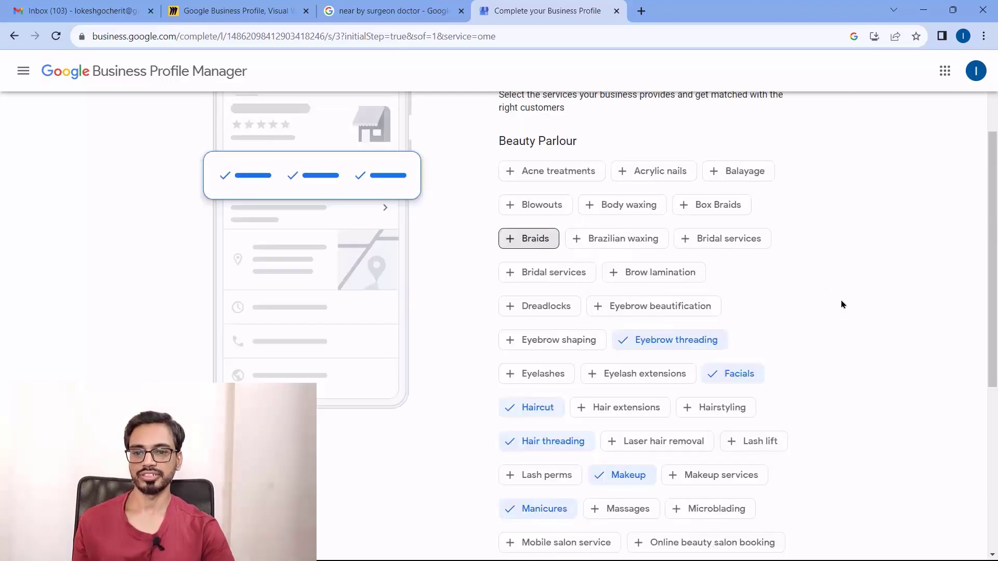
{"action": "scroll", "coordinate": [844, 312], "scroll_direction": "down", "scroll_amount": 6}
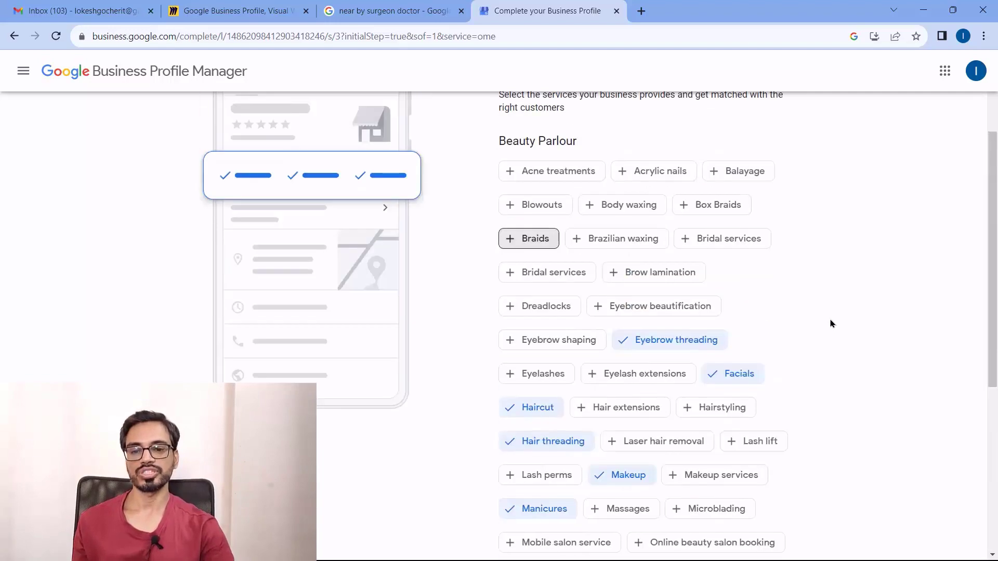
{"action": "scroll", "coordinate": [829, 320], "scroll_direction": "down", "scroll_amount": 6}
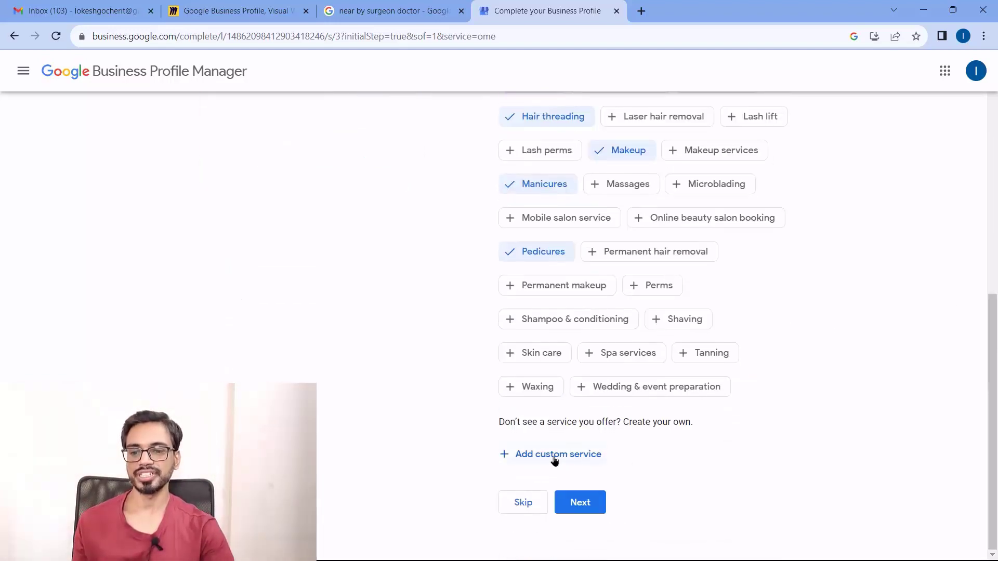
{"action": "left_click", "coordinate": [535, 387]}
{"action": "left_click", "coordinate": [736, 353]}
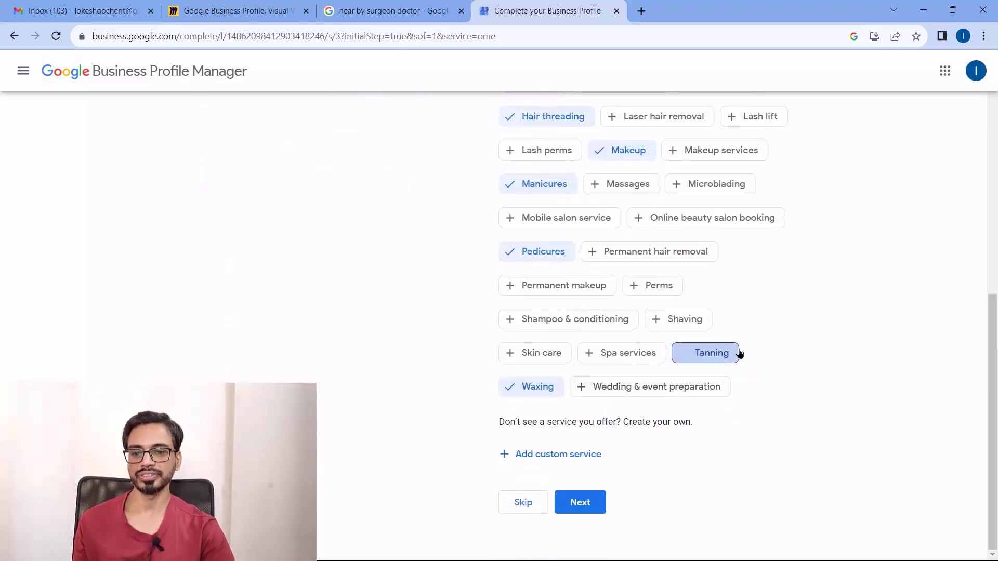
Try a custom 'Face massage' service, then remove it and the empty extra entry
{"action": "left_click", "coordinate": [554, 457]}
{"action": "left_click", "coordinate": [608, 452]}
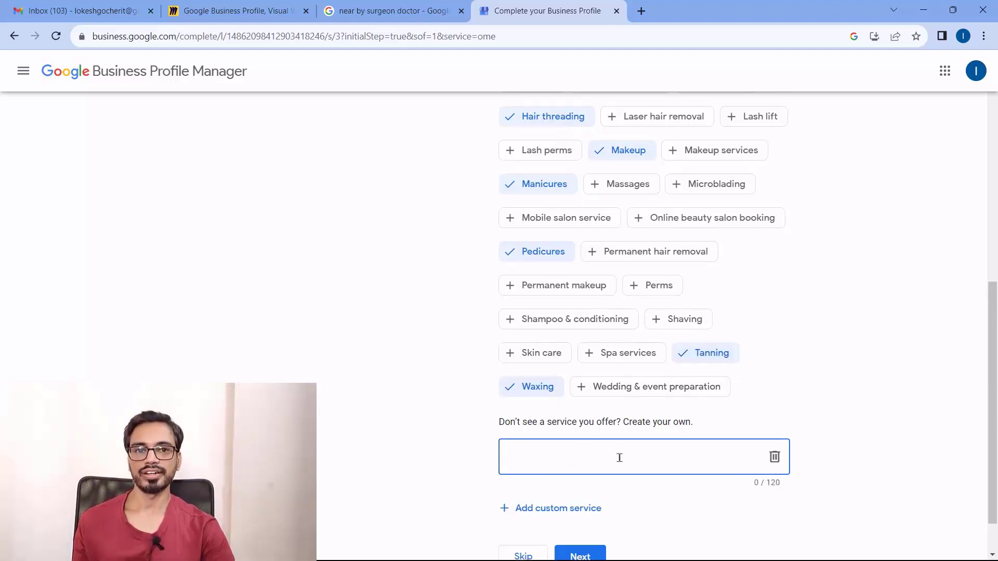
{"action": "type", "text": "Face massage"}
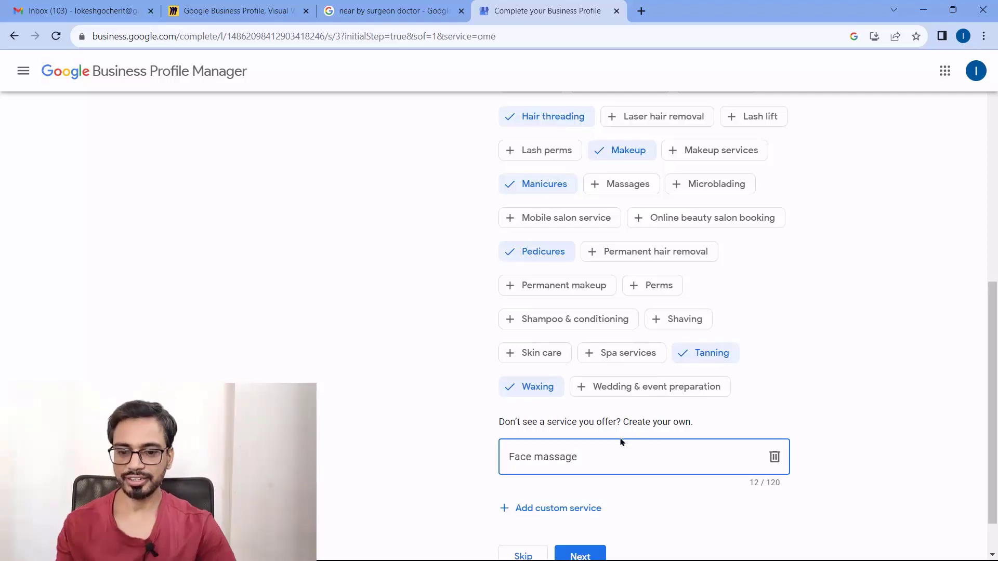
{"action": "left_click", "coordinate": [574, 511]}
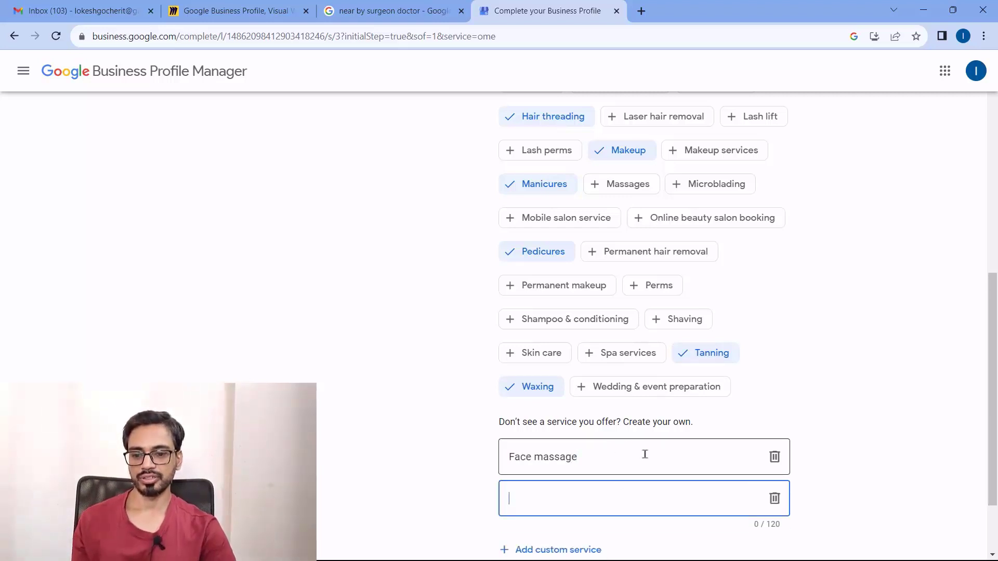
{"action": "left_click", "coordinate": [842, 486]}
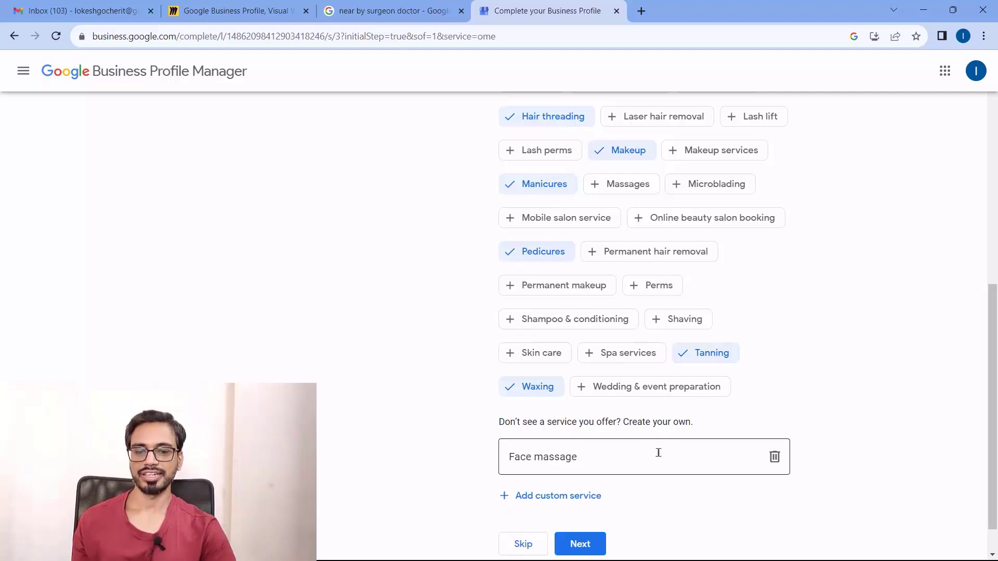
{"action": "left_click", "coordinate": [774, 457]}
{"action": "scroll", "coordinate": [805, 431], "scroll_direction": "up", "scroll_amount": 8}
{"action": "scroll", "coordinate": [805, 424], "scroll_direction": "down", "scroll_amount": 6}
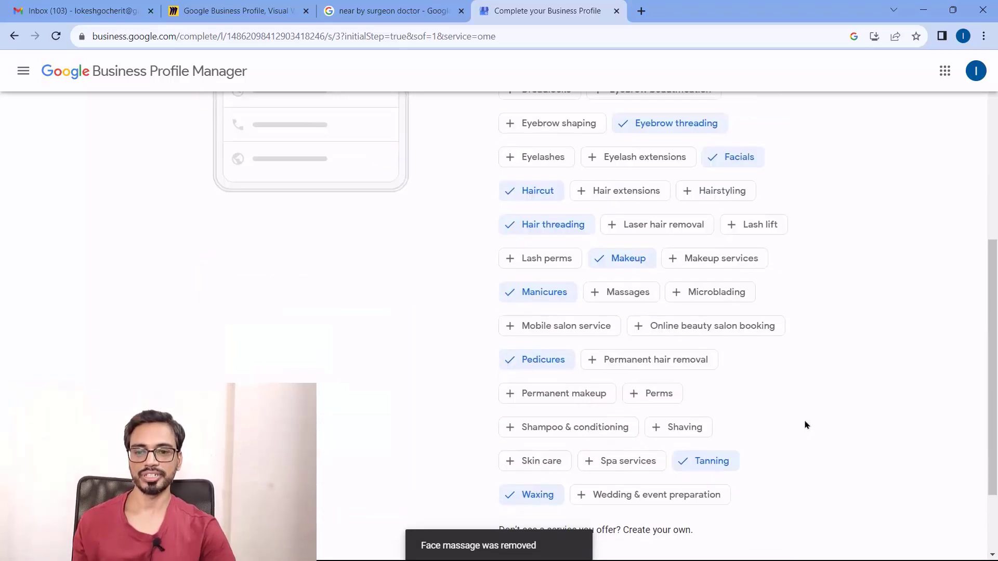
Add Hairstyling and Hair extensions as services and continue to business hours
{"action": "left_click", "coordinate": [726, 198]}
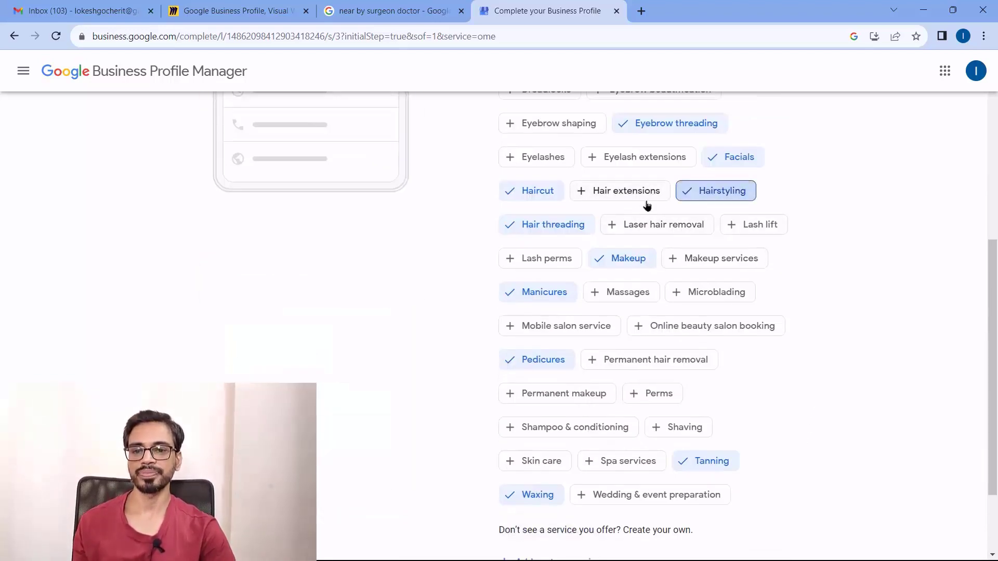
{"action": "left_click", "coordinate": [634, 195]}
{"action": "scroll", "coordinate": [827, 281], "scroll_direction": "down", "scroll_amount": 2}
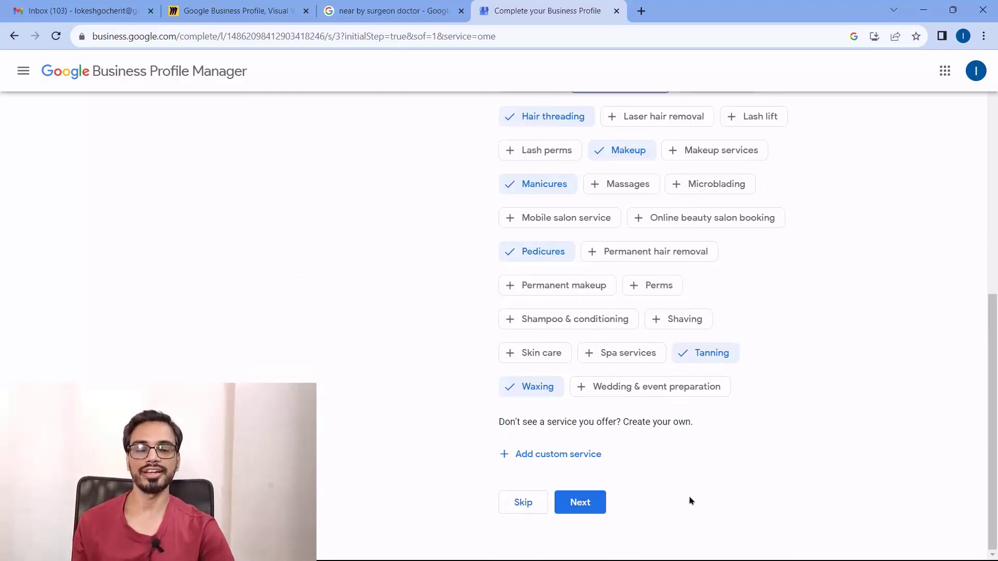
{"action": "left_click", "coordinate": [579, 501]}
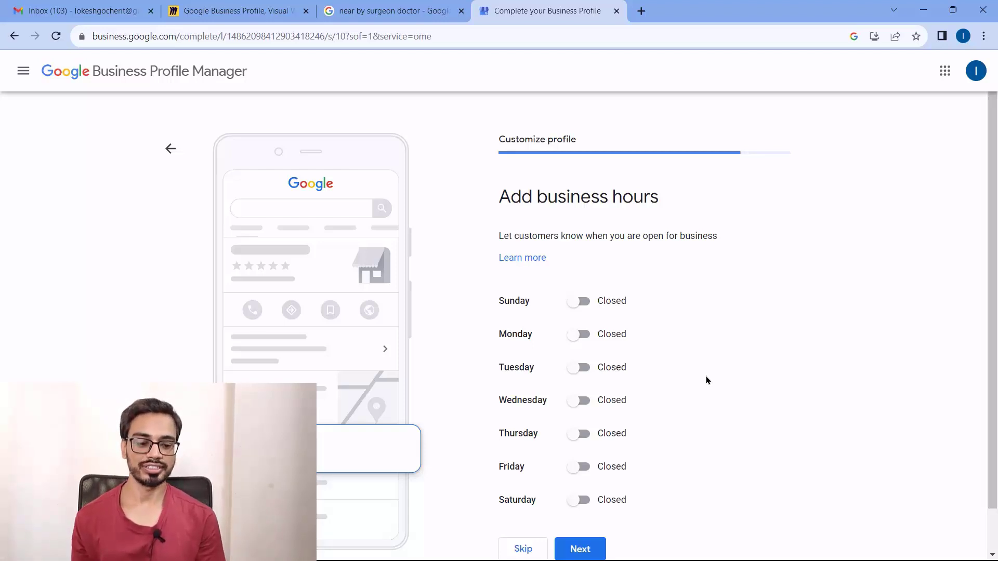
Switch Monday and Tuesday from Closed to Open in the business hours
{"action": "scroll", "coordinate": [733, 348], "scroll_direction": "down", "scroll_amount": 1}
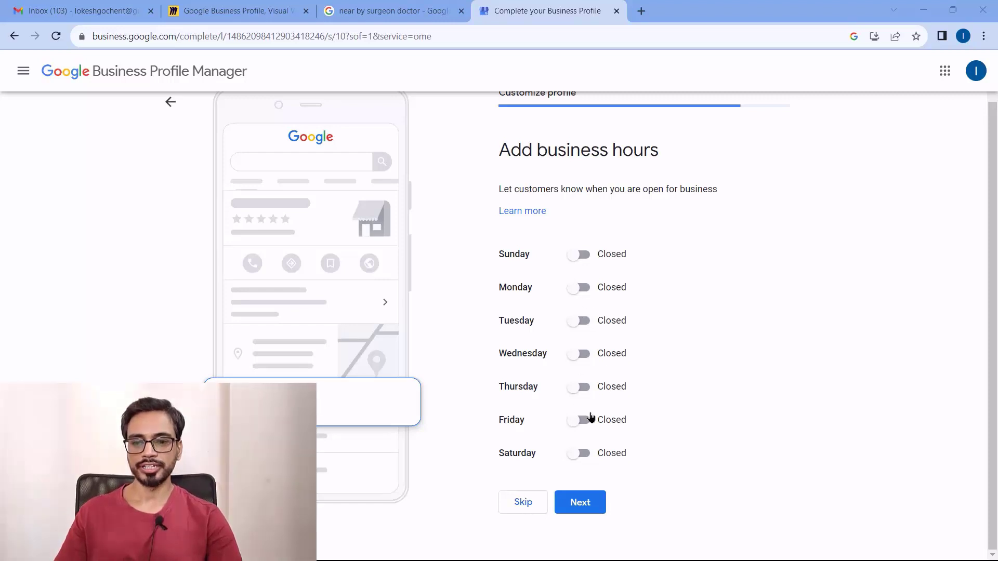
{"action": "left_click", "coordinate": [582, 288]}
{"action": "left_click", "coordinate": [582, 341]}
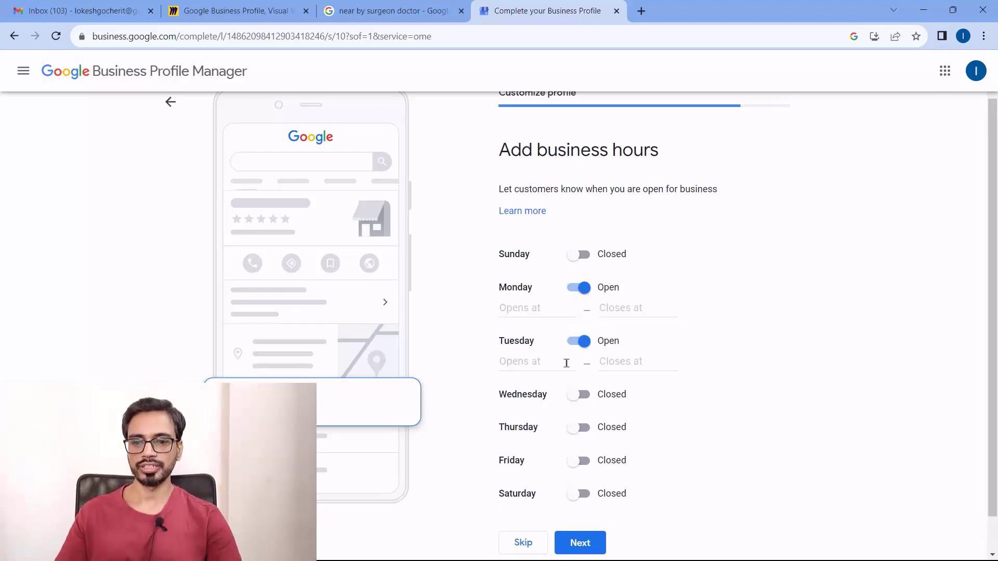
{"action": "left_click", "coordinate": [564, 308]}
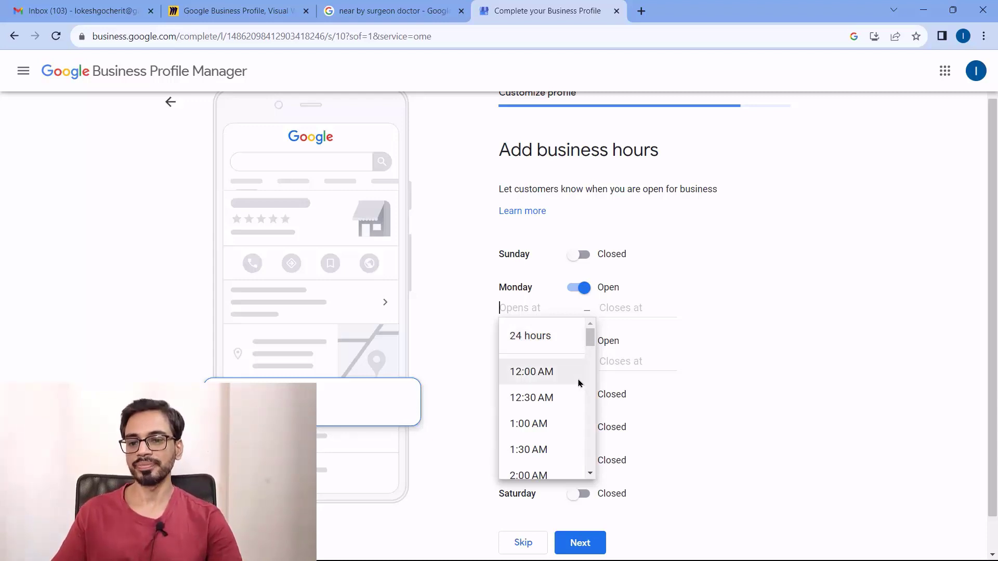
Set Monday's hours to 10:00 AM–8:00 PM
{"action": "scroll", "coordinate": [572, 390], "scroll_direction": "down", "scroll_amount": 4}
{"action": "scroll", "coordinate": [569, 386], "scroll_direction": "down", "scroll_amount": 6}
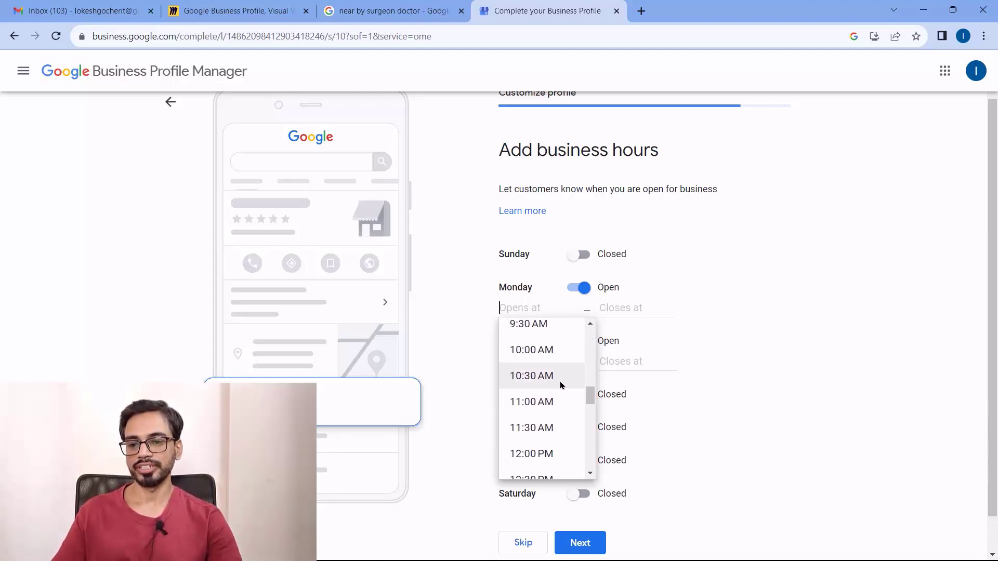
{"action": "left_click", "coordinate": [526, 349]}
{"action": "left_click", "coordinate": [620, 310]}
{"action": "scroll", "coordinate": [668, 397], "scroll_direction": "down", "scroll_amount": 6}
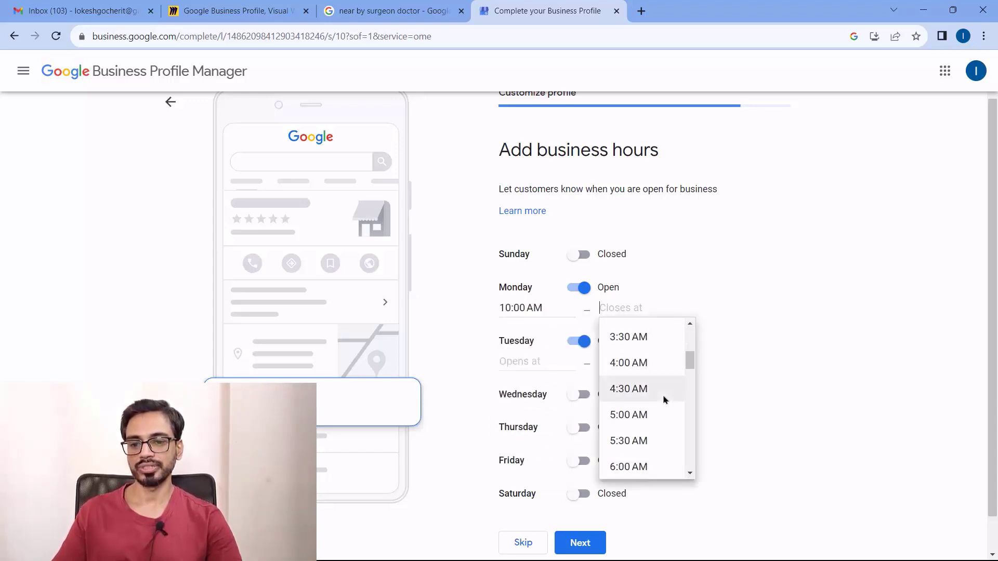
{"action": "scroll", "coordinate": [645, 419], "scroll_direction": "down", "scroll_amount": 10}
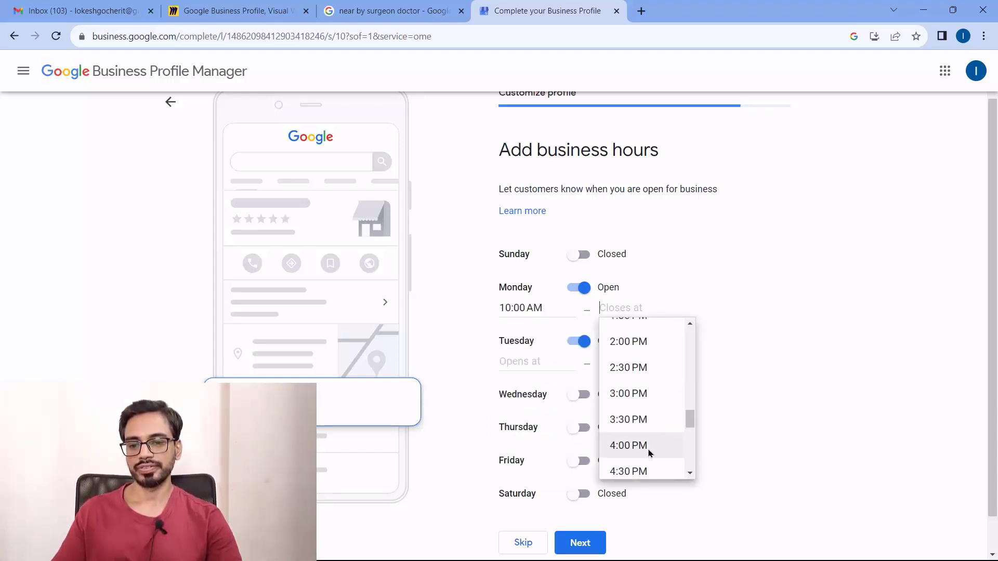
{"action": "scroll", "coordinate": [644, 449], "scroll_direction": "down", "scroll_amount": 3}
{"action": "left_click", "coordinate": [647, 442]}
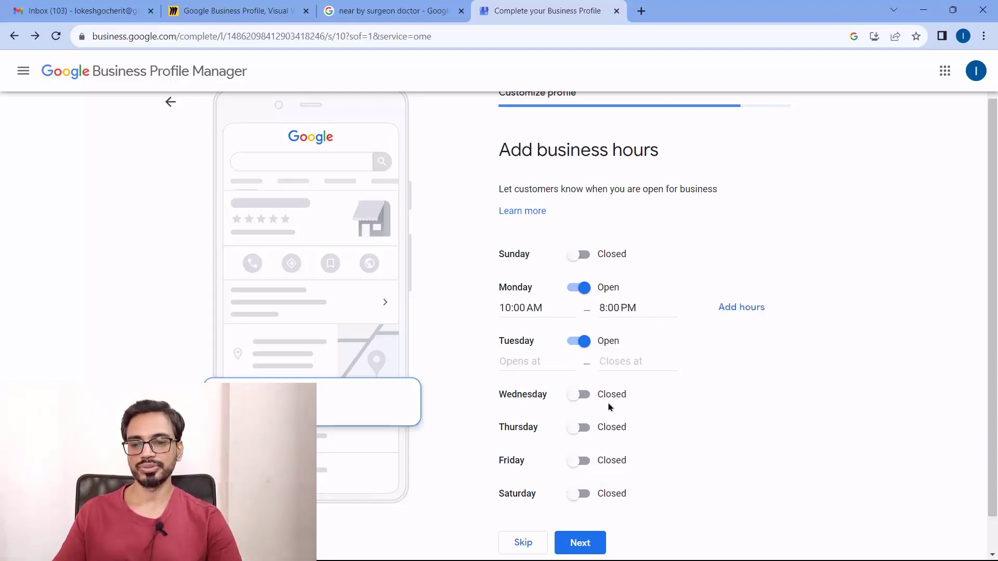
Open Wednesday through Friday and remove the empty extra Monday row so the hours submit
{"action": "scroll", "coordinate": [653, 403], "scroll_direction": "down", "scroll_amount": 1}
{"action": "left_click", "coordinate": [582, 353]}
{"action": "left_click", "coordinate": [582, 407]}
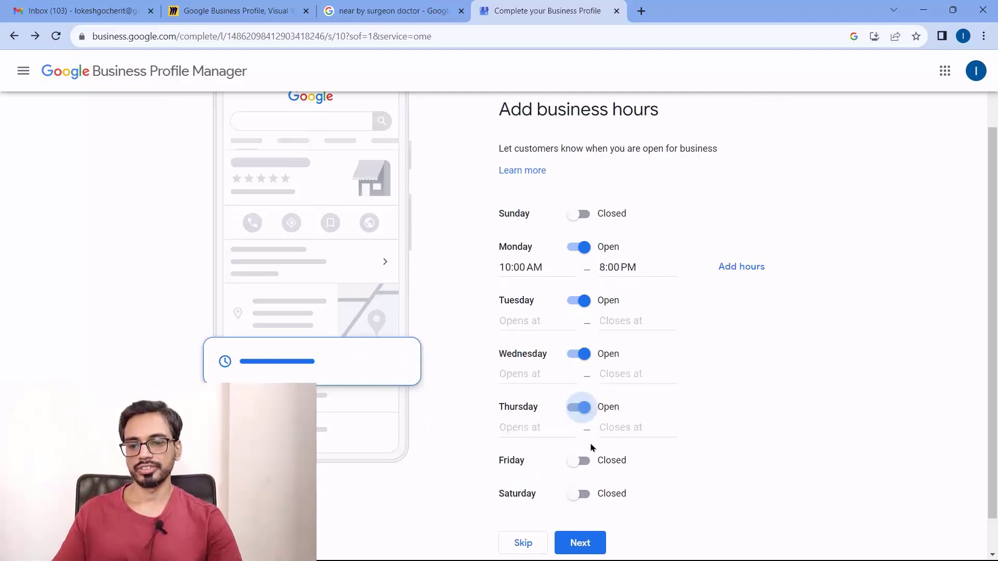
{"action": "left_click", "coordinate": [583, 461]}
{"action": "scroll", "coordinate": [660, 452], "scroll_direction": "down", "scroll_amount": 1}
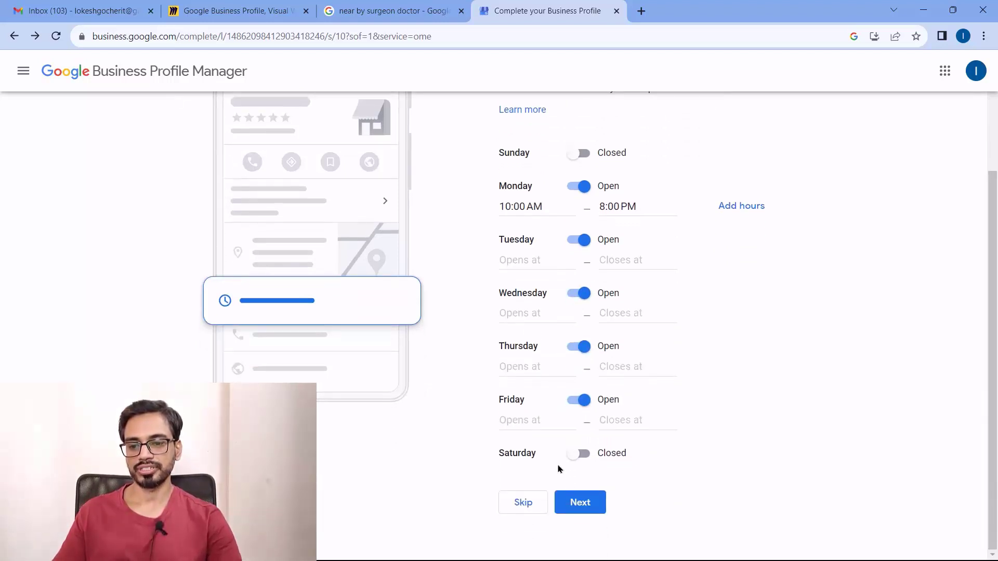
{"action": "scroll", "coordinate": [612, 262], "scroll_direction": "up", "scroll_amount": 3}
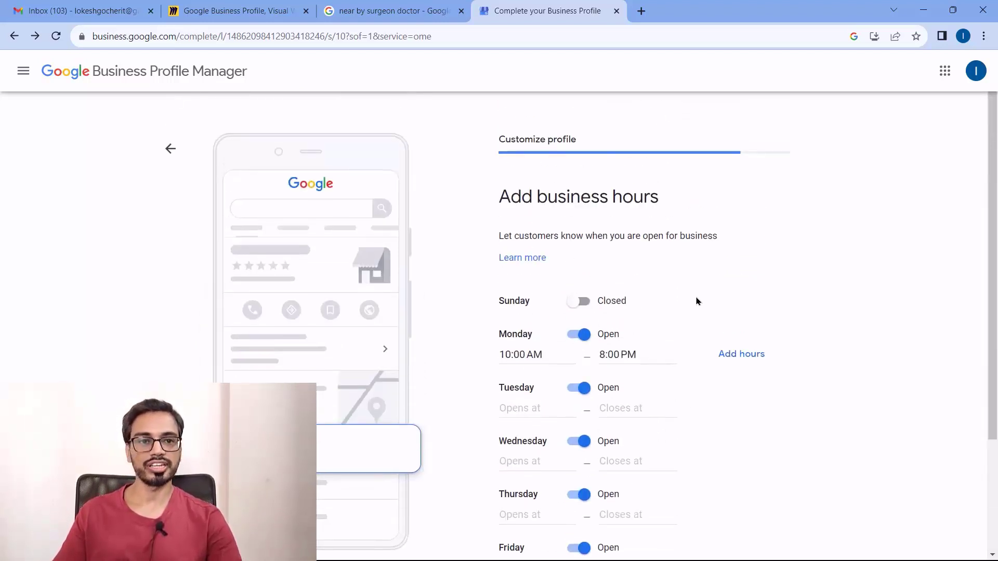
{"action": "scroll", "coordinate": [722, 291], "scroll_direction": "down", "scroll_amount": 3}
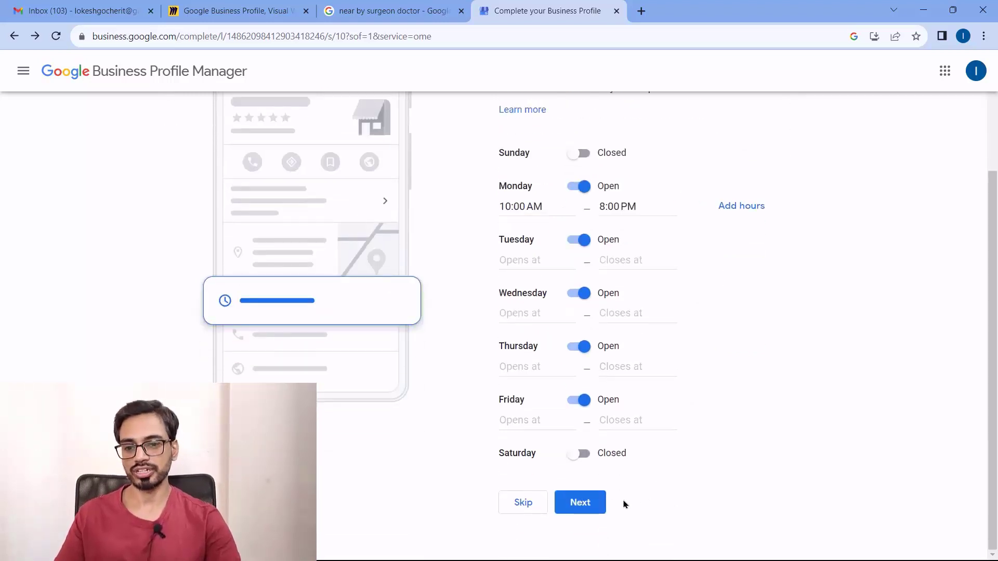
{"action": "left_click", "coordinate": [593, 501]}
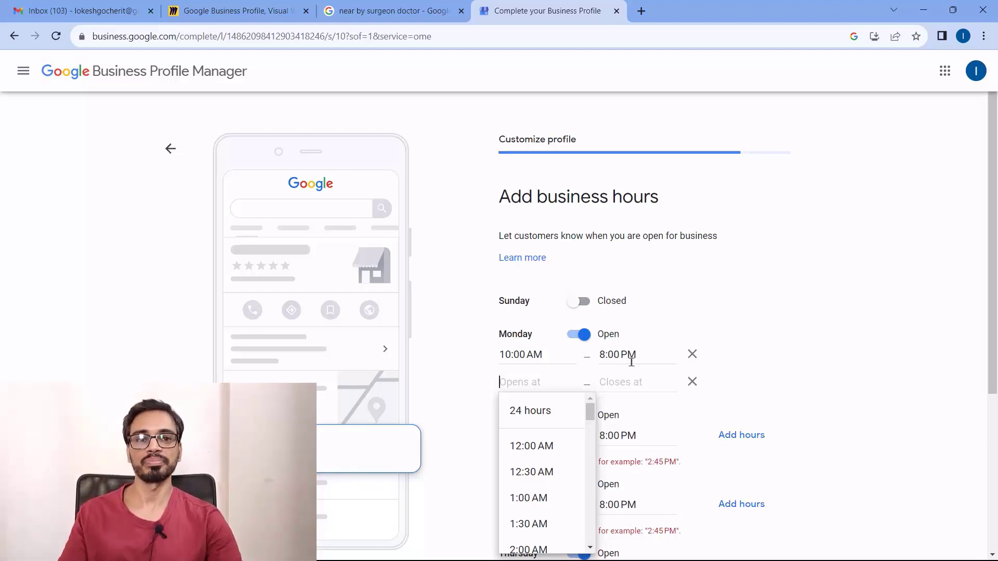
{"action": "left_click", "coordinate": [692, 382]}
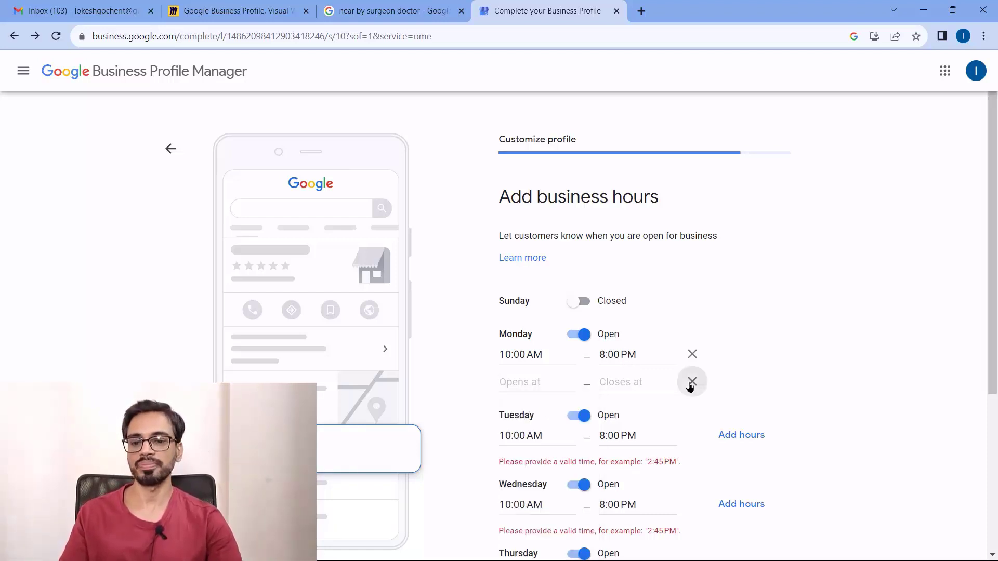
{"action": "scroll", "coordinate": [905, 385], "scroll_direction": "down", "scroll_amount": 2}
{"action": "scroll", "coordinate": [905, 385], "scroll_direction": "down", "scroll_amount": 2}
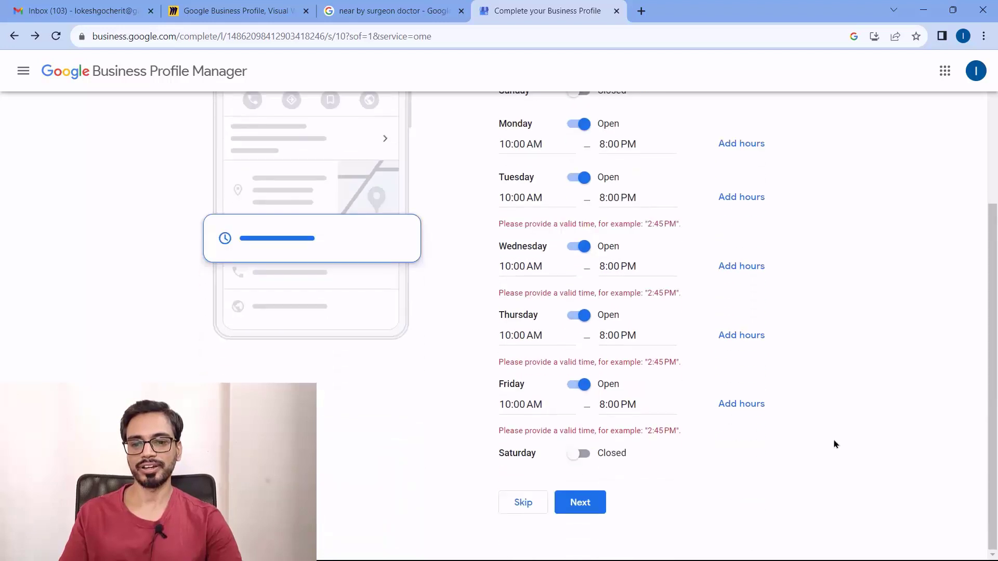
Submit the weekday hours, then keep Accept Messages on and continue
{"action": "left_click", "coordinate": [592, 500]}
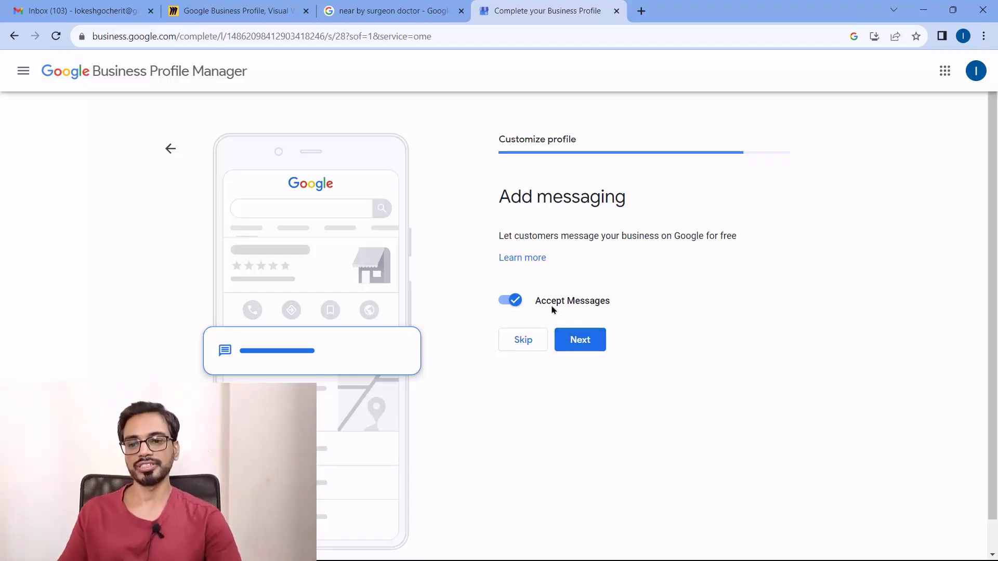
{"action": "left_click", "coordinate": [580, 343]}
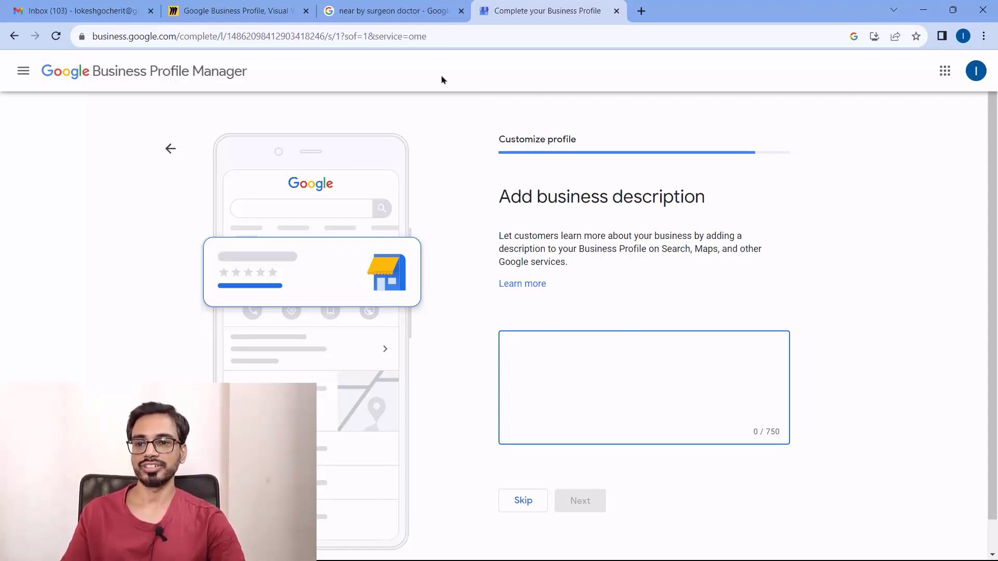
Paste 'We provide high quality service to our customers in an affordable prices.' as the description and continue
{"action": "type", "text": "We provide high quality service to our customers in an affordable prices."}
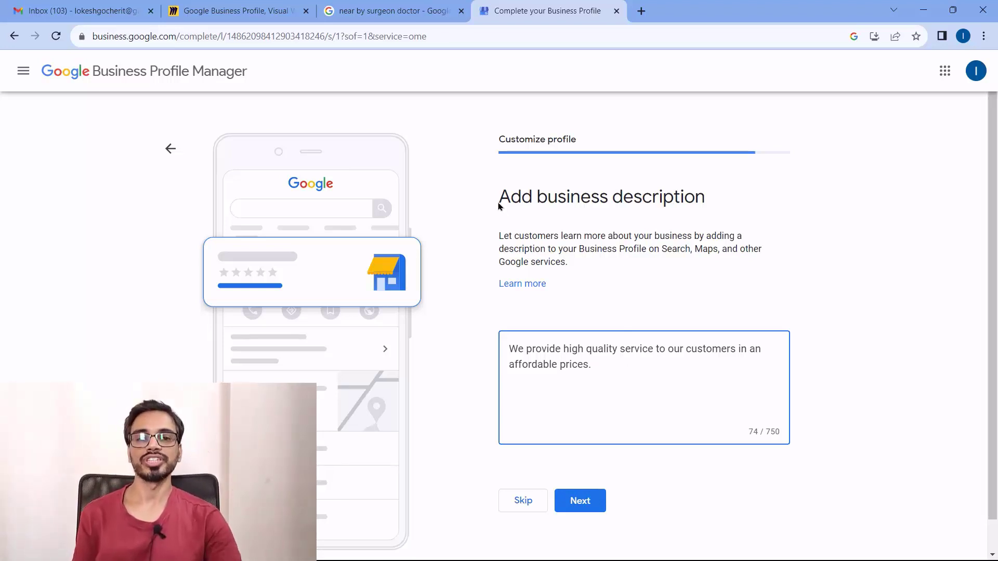
{"action": "key", "text": "alt+Tab"}
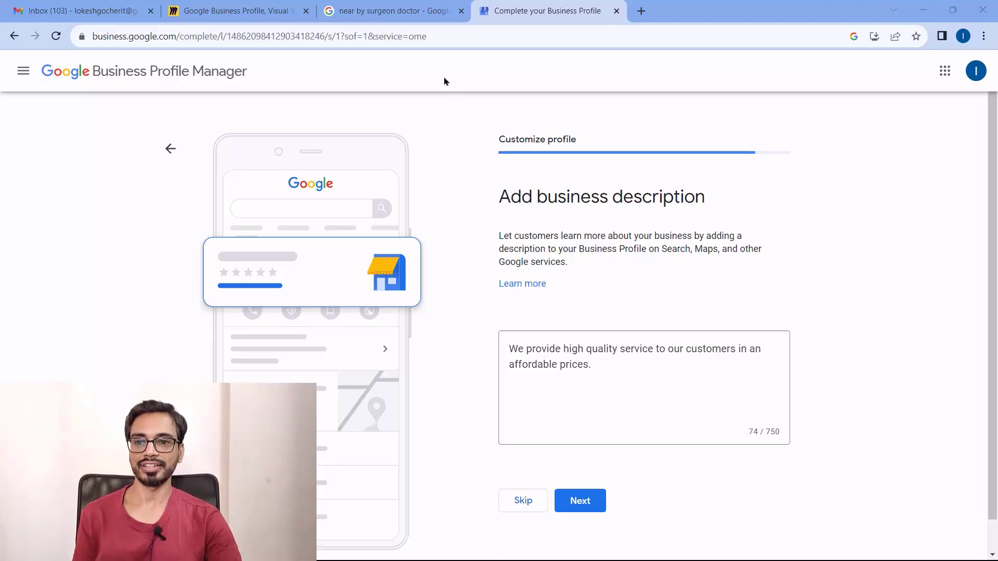
{"action": "left_click", "coordinate": [581, 500]}
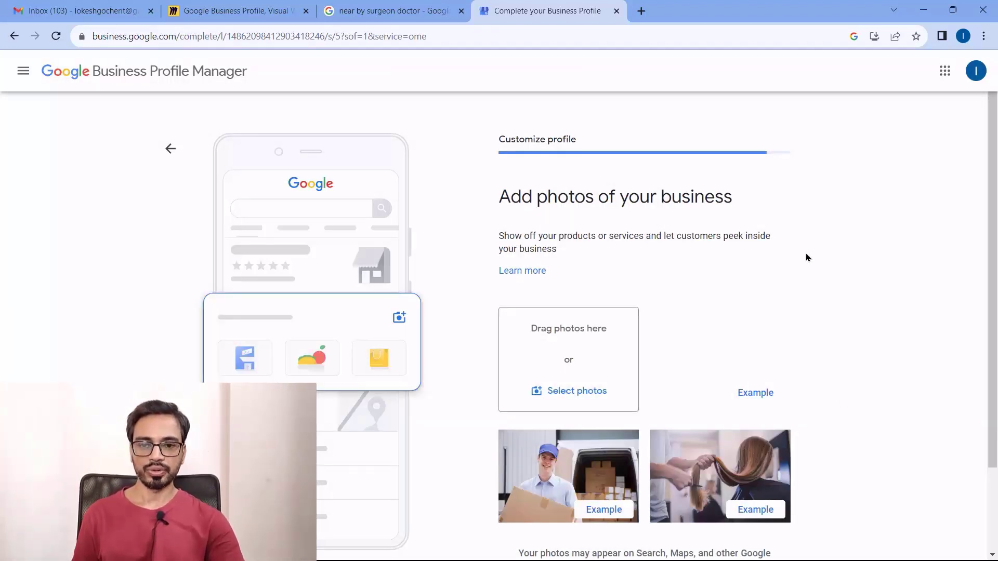
Upload the salon1 and salon2 photos, leaving the photo editor without changes
{"action": "scroll", "coordinate": [832, 268], "scroll_direction": "down", "scroll_amount": 2}
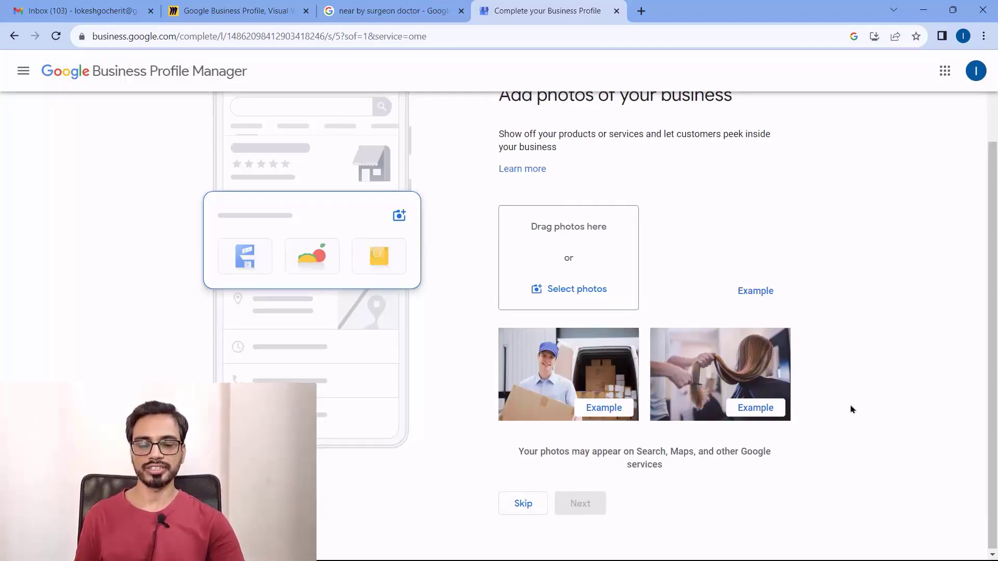
{"action": "scroll", "coordinate": [850, 408], "scroll_direction": "up", "scroll_amount": 2}
{"action": "scroll", "coordinate": [850, 409], "scroll_direction": "down", "scroll_amount": 2}
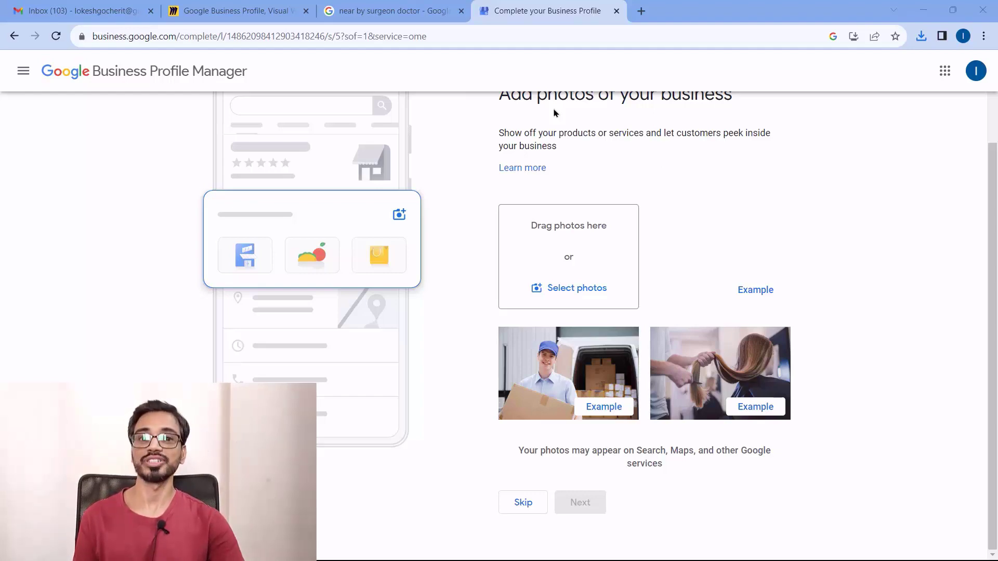
{"action": "left_click", "coordinate": [577, 289]}
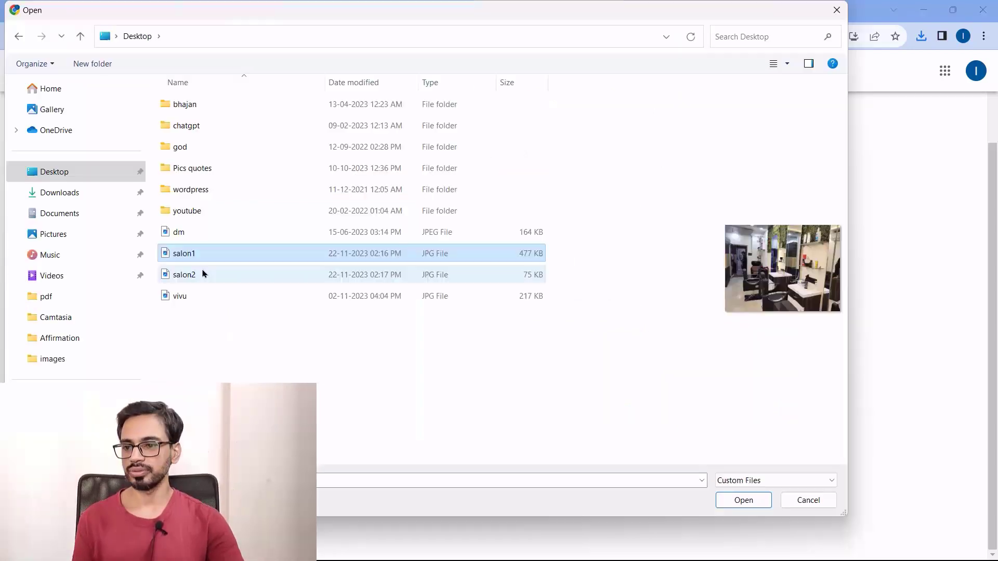
{"action": "left_click", "coordinate": [200, 274], "text": "shift"}
{"action": "left_click", "coordinate": [731, 506]}
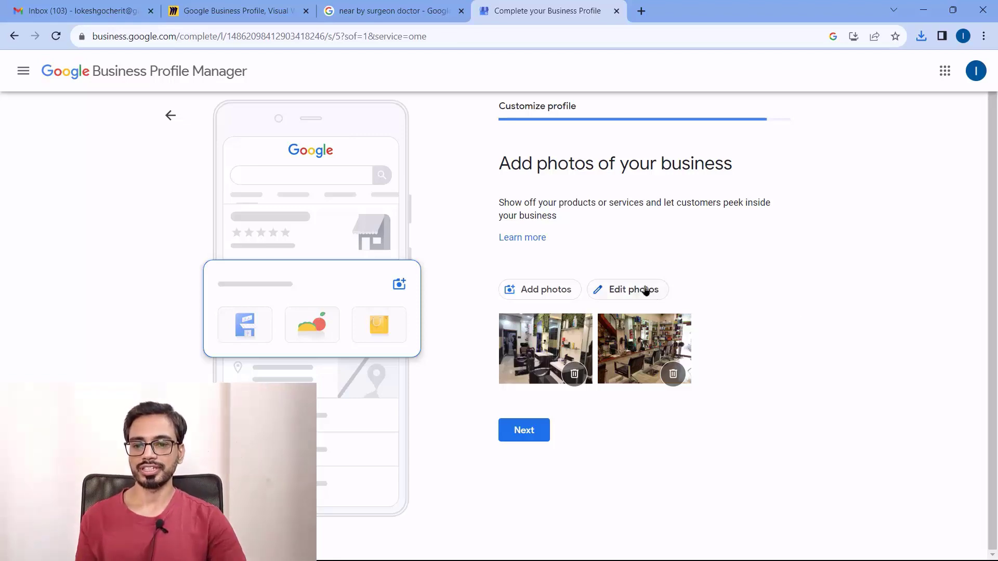
{"action": "left_click", "coordinate": [630, 292]}
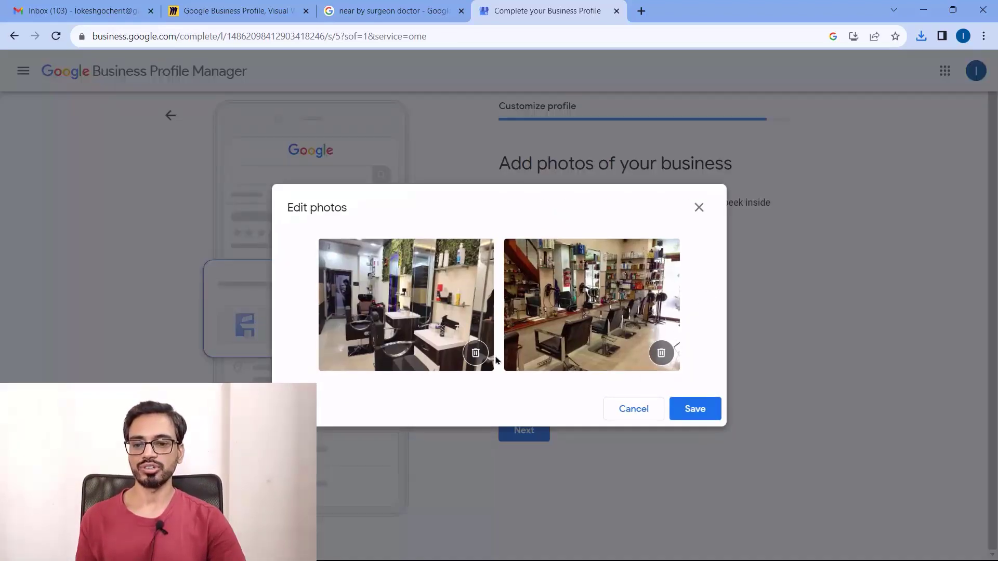
{"action": "left_click", "coordinate": [622, 415]}
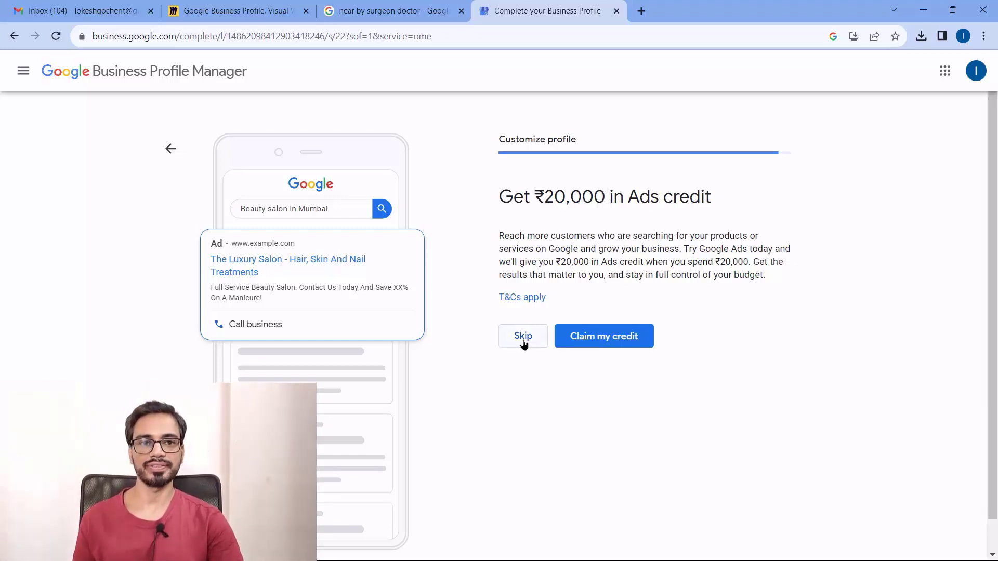
Decline the ₹20,000 Ads credit offer
{"action": "left_click_drag", "start_coordinate": [507, 238], "coordinate": [720, 262]}
{"action": "left_click", "coordinate": [764, 262]}
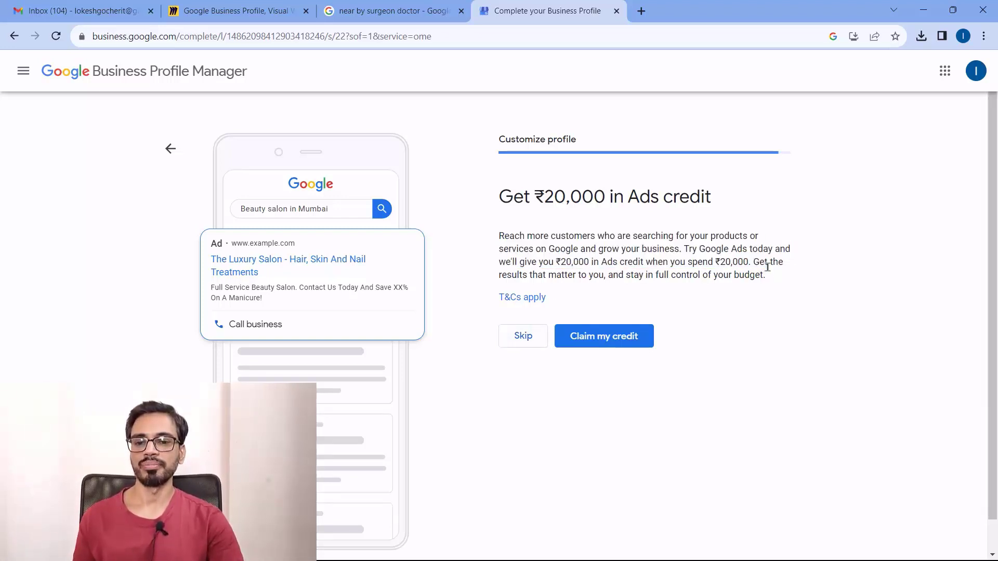
{"action": "left_click", "coordinate": [520, 337]}
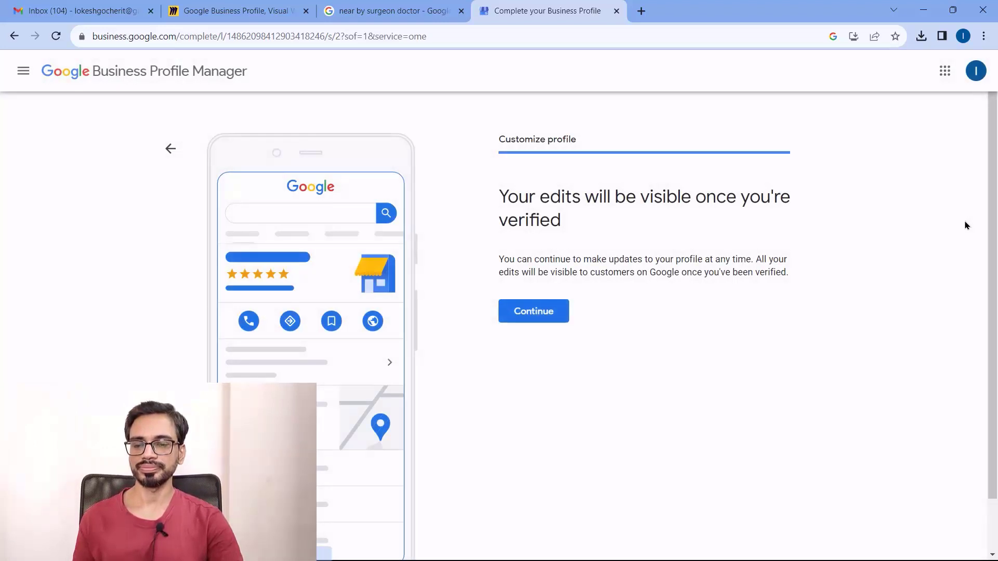
Acknowledge that edits become visible only after verification and continue
{"action": "scroll", "coordinate": [699, 285], "scroll_direction": "down", "scroll_amount": 2}
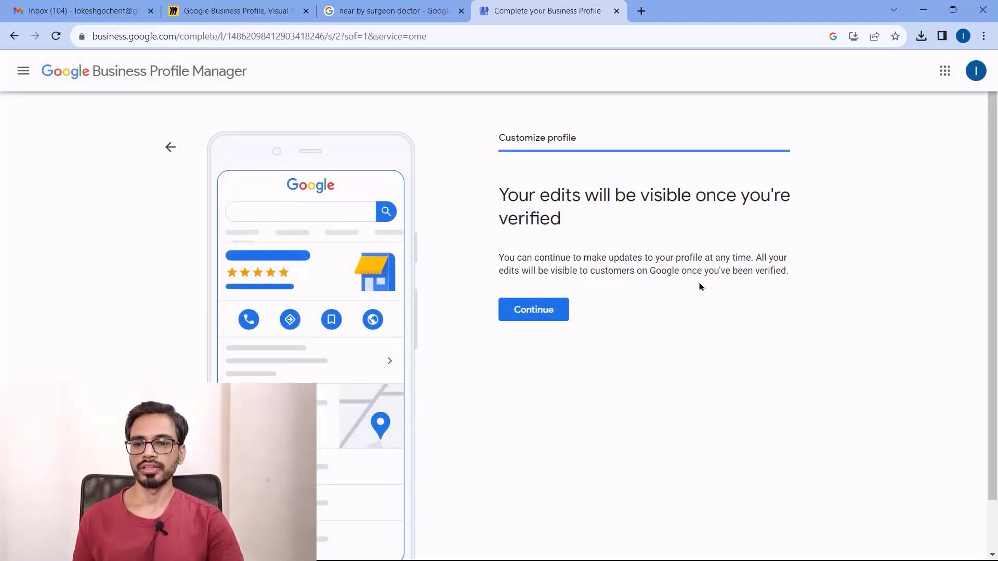
{"action": "scroll", "coordinate": [698, 285], "scroll_direction": "up", "scroll_amount": 2}
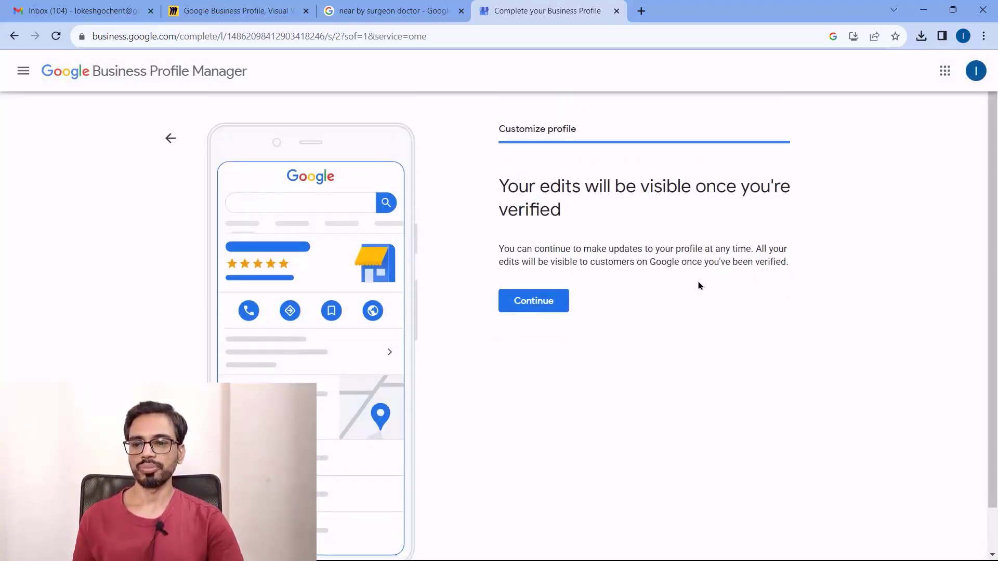
{"action": "left_click_drag", "start_coordinate": [503, 199], "coordinate": [588, 243]}
{"action": "left_click", "coordinate": [591, 244]}
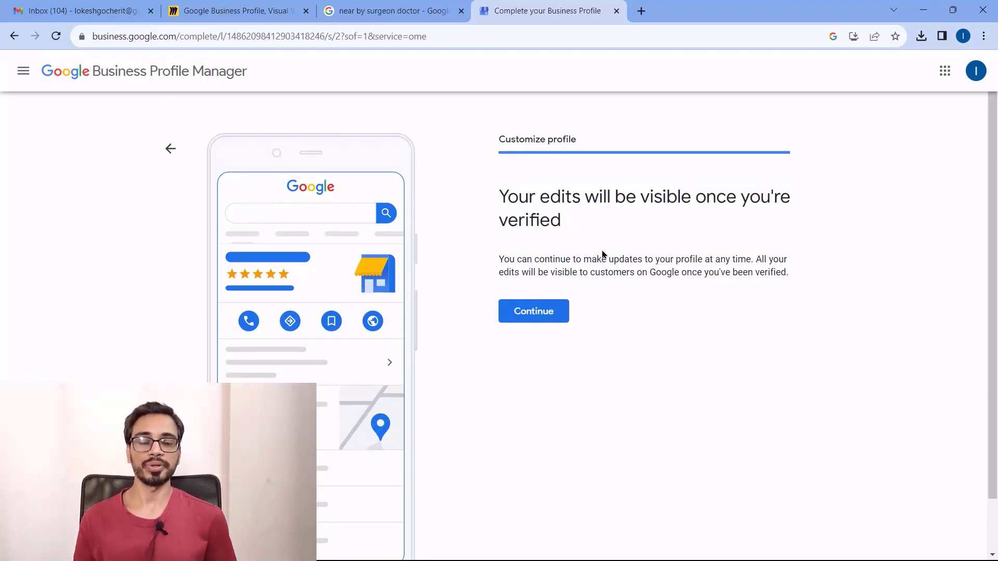
{"action": "left_click_drag", "start_coordinate": [500, 260], "coordinate": [679, 272]}
{"action": "left_click", "coordinate": [534, 312]}
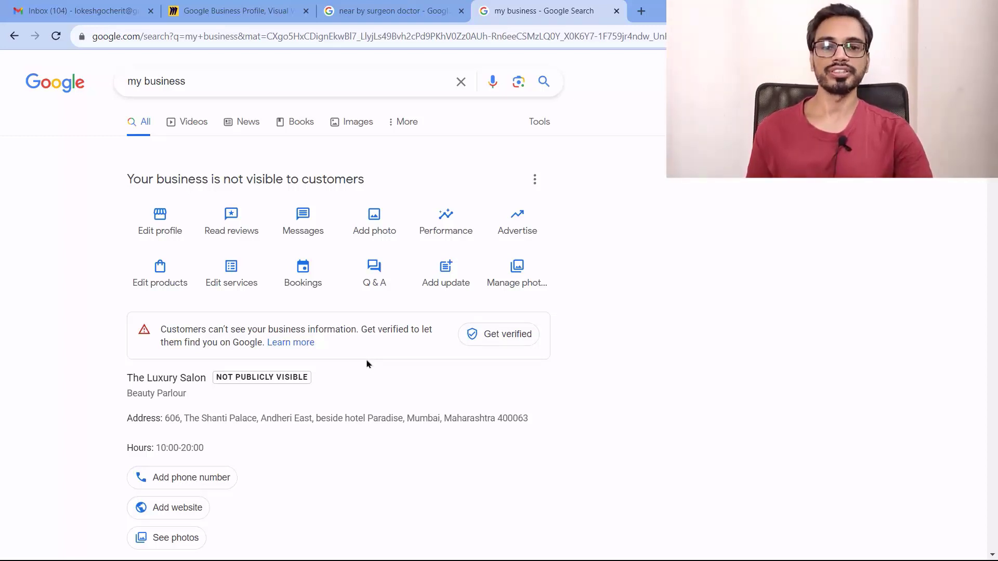
Review The Luxury Salon's search panel, highlighting its 'Not publicly visible' label
{"action": "scroll", "coordinate": [596, 354], "scroll_direction": "down", "scroll_amount": 6}
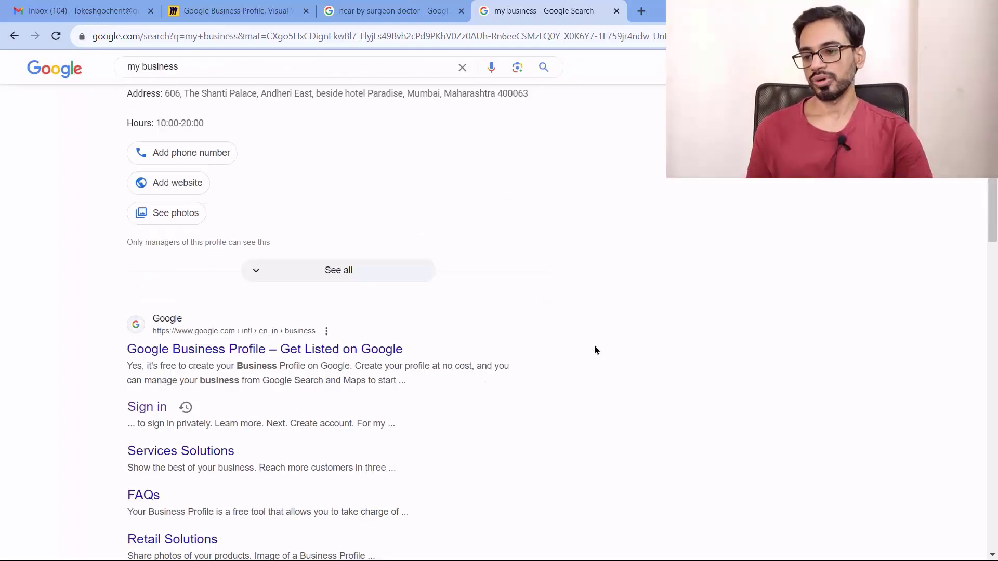
{"action": "scroll", "coordinate": [596, 350], "scroll_direction": "up", "scroll_amount": 6}
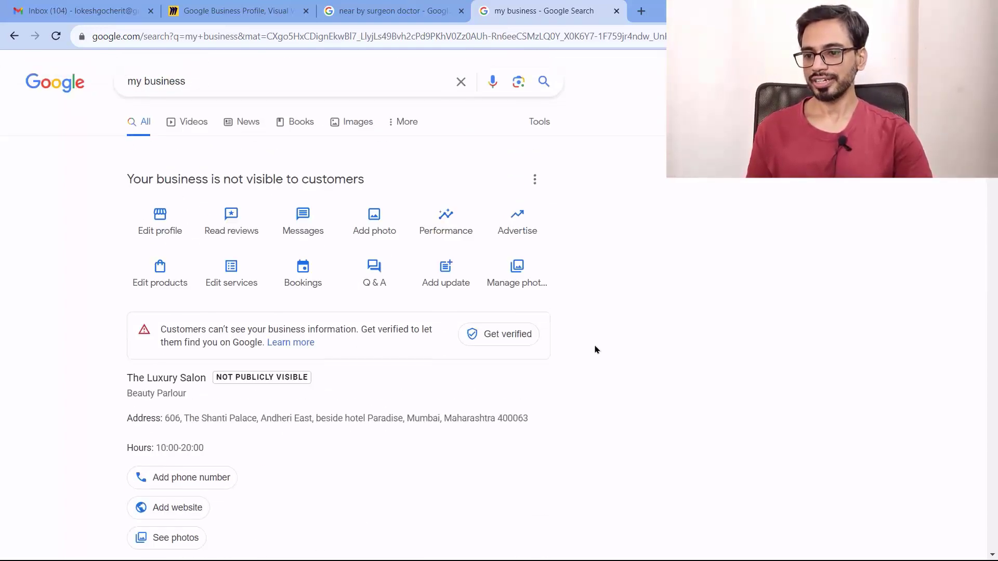
{"action": "scroll", "coordinate": [596, 350], "scroll_direction": "down", "scroll_amount": 2}
{"action": "scroll", "coordinate": [595, 347], "scroll_direction": "up", "scroll_amount": 2}
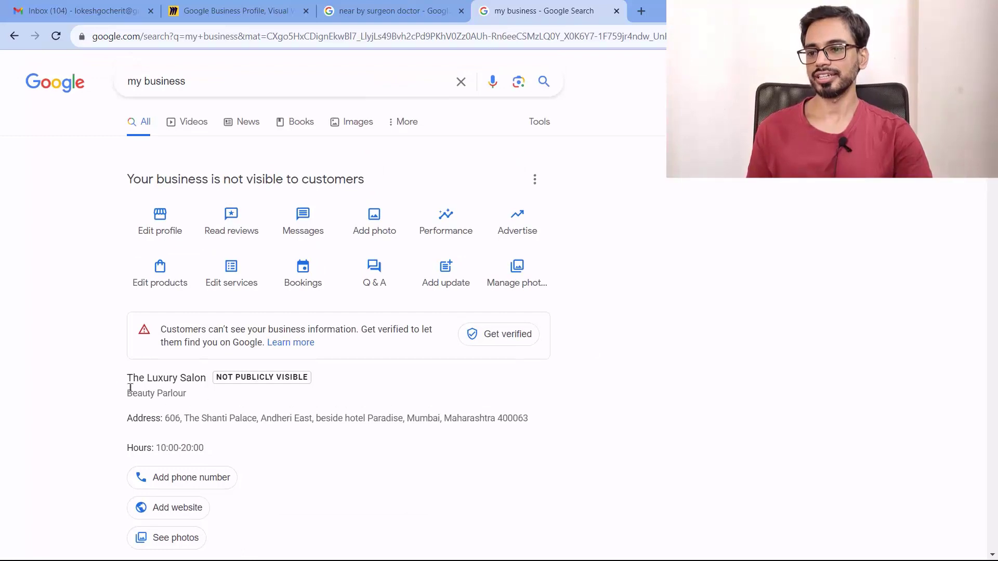
{"action": "left_click_drag", "start_coordinate": [219, 379], "coordinate": [313, 380]}
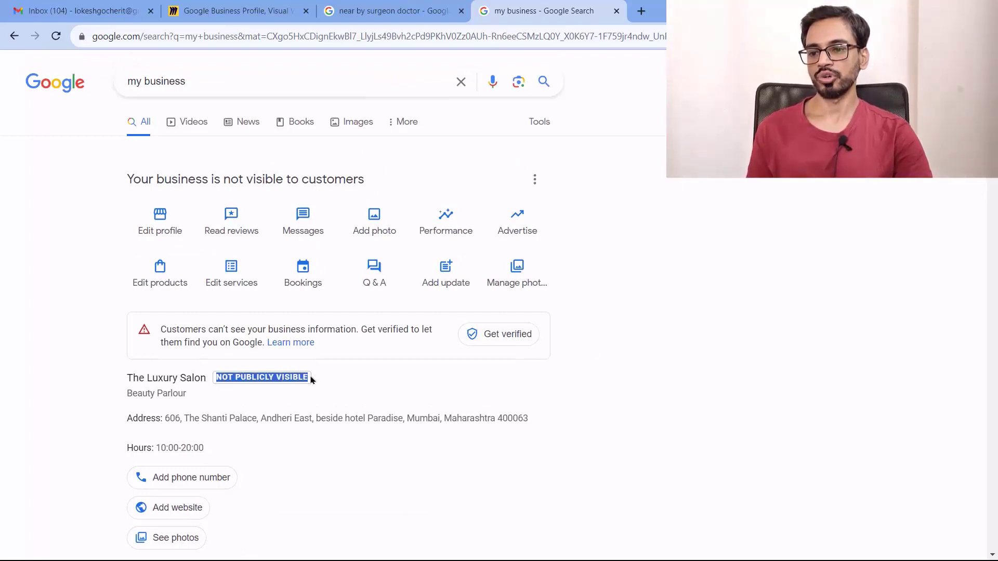
{"action": "left_click", "coordinate": [141, 405]}
{"action": "left_click_drag", "start_coordinate": [127, 397], "coordinate": [201, 397]}
{"action": "scroll", "coordinate": [361, 417], "scroll_direction": "down", "scroll_amount": 2}
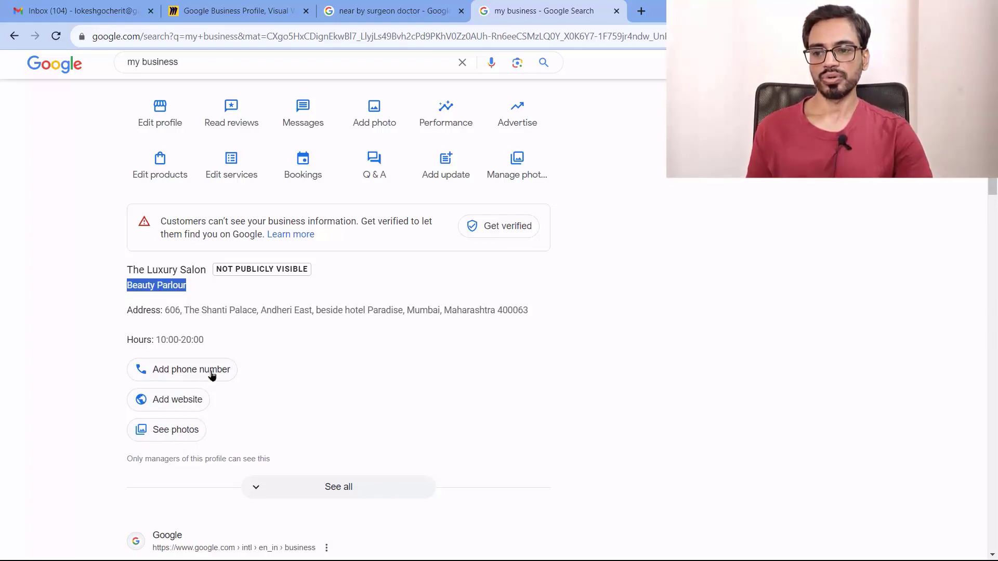
Expand the panel to show all suggestion cards, then open the salon's Photos and videos
{"action": "left_click", "coordinate": [258, 492]}
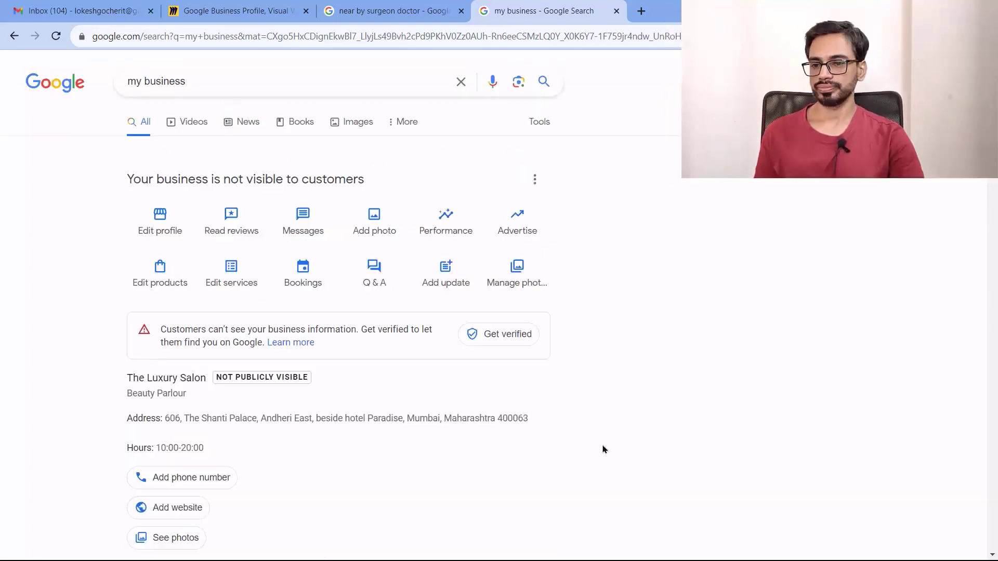
{"action": "scroll", "coordinate": [601, 447], "scroll_direction": "down", "scroll_amount": 4}
{"action": "scroll", "coordinate": [600, 441], "scroll_direction": "down", "scroll_amount": 4}
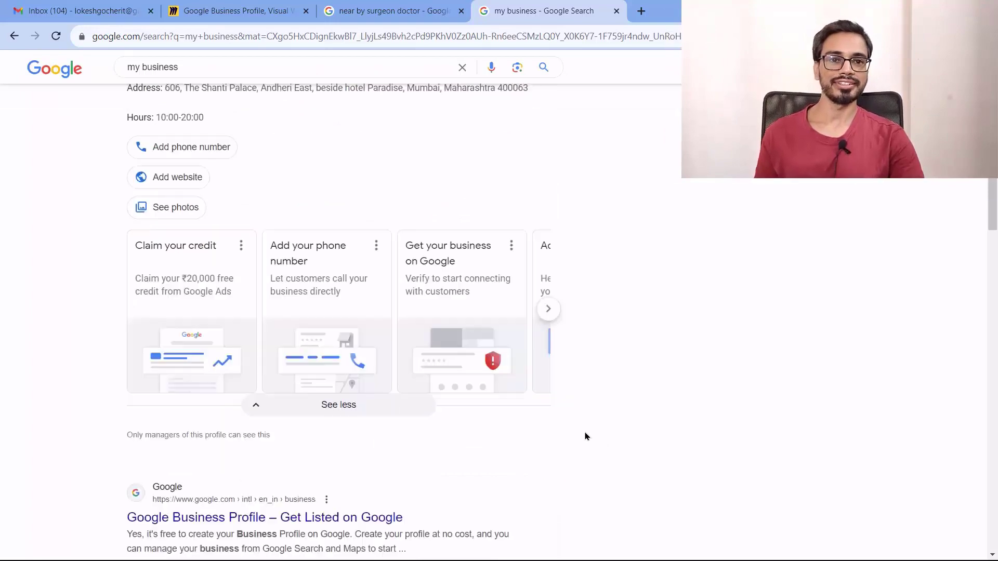
{"action": "scroll", "coordinate": [568, 420], "scroll_direction": "up", "scroll_amount": 8}
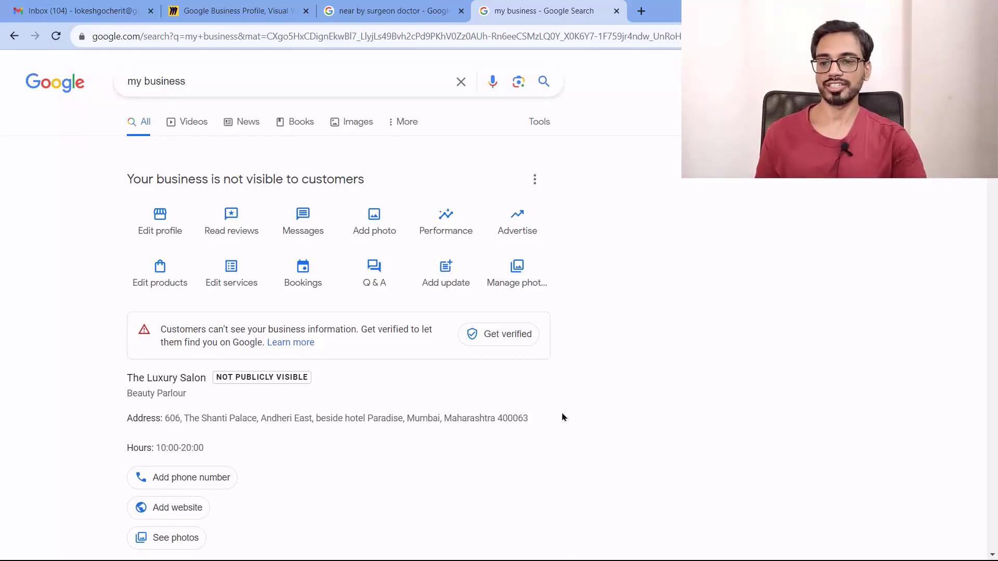
{"action": "scroll", "coordinate": [562, 418], "scroll_direction": "down", "scroll_amount": 2}
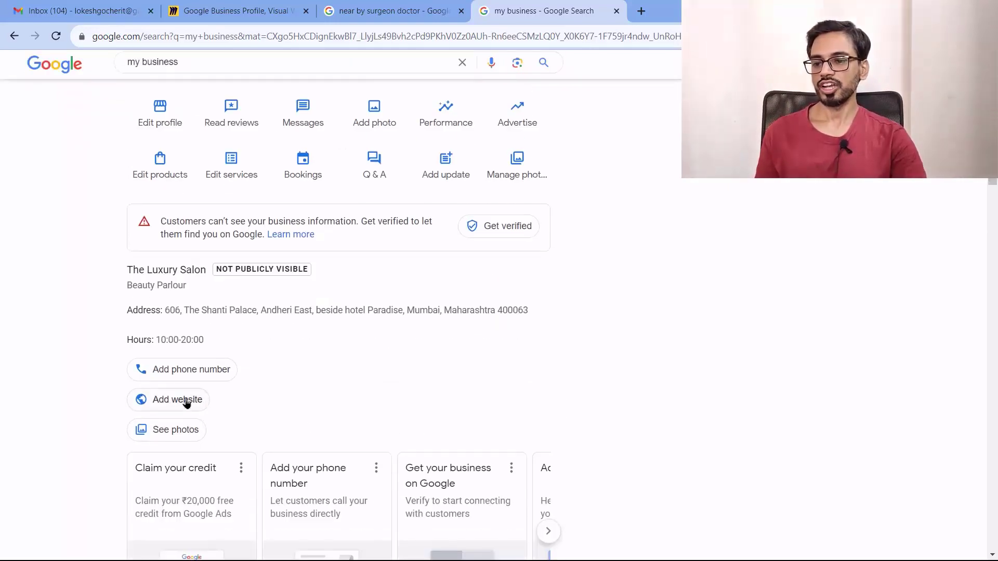
{"action": "left_click", "coordinate": [178, 430]}
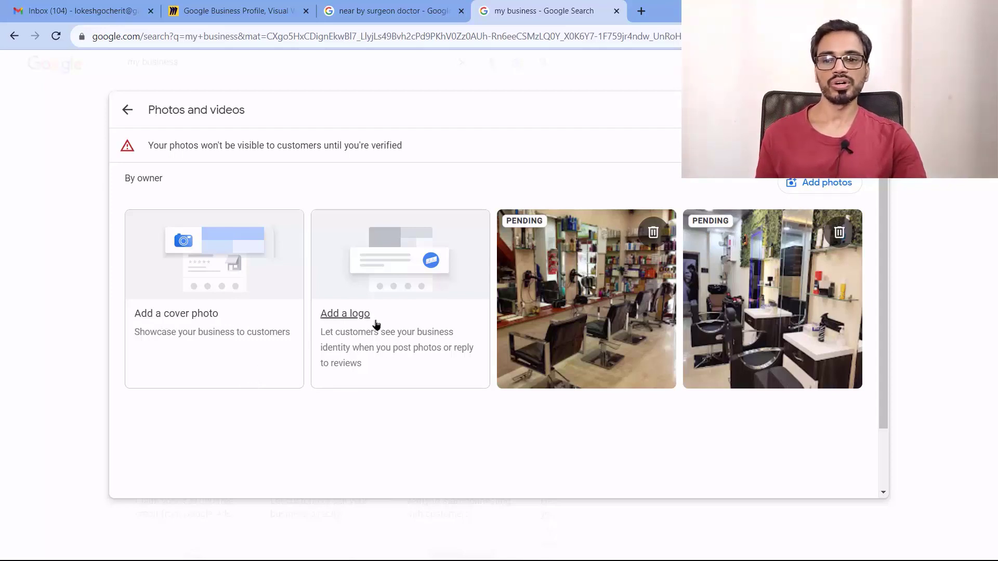
Save a logo cropped to the shelf and sink area, noting the unverified-photos warning
{"action": "left_click", "coordinate": [345, 315]}
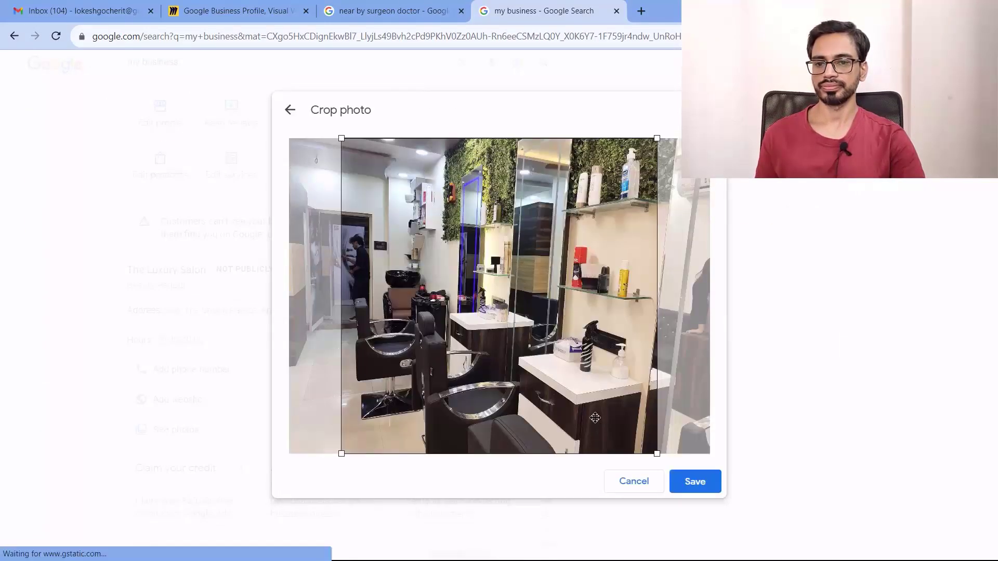
{"action": "left_click_drag", "start_coordinate": [657, 454], "coordinate": [534, 327]}
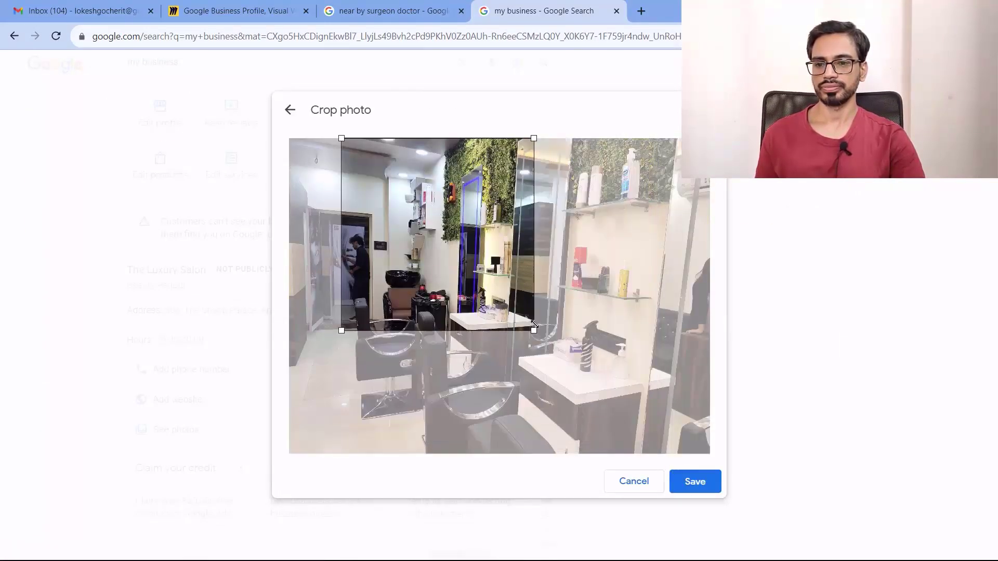
{"action": "left_click_drag", "start_coordinate": [473, 276], "coordinate": [539, 303]}
{"action": "left_click_drag", "start_coordinate": [408, 181], "coordinate": [432, 194]}
{"action": "left_click_drag", "start_coordinate": [494, 268], "coordinate": [575, 346]}
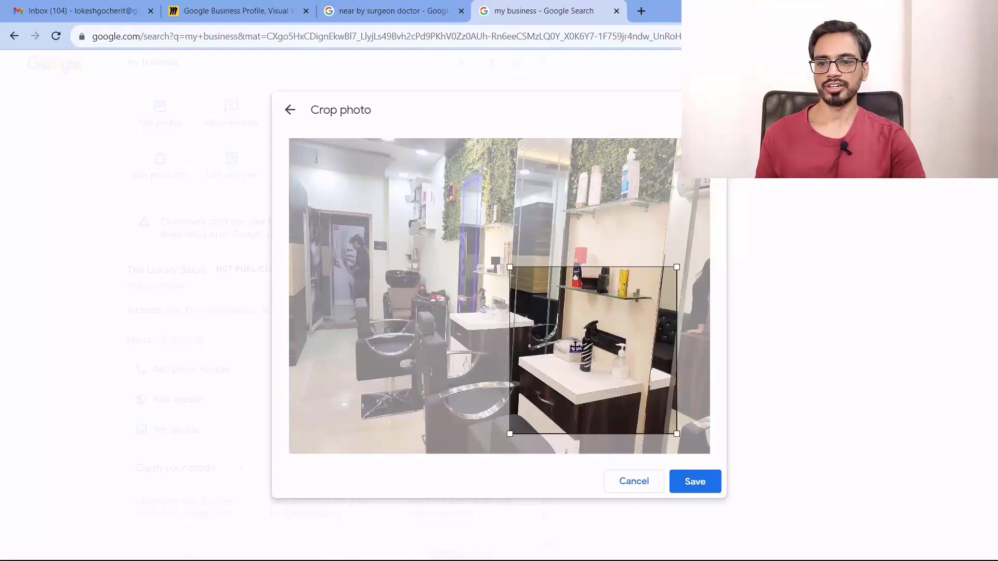
{"action": "left_click", "coordinate": [695, 482]}
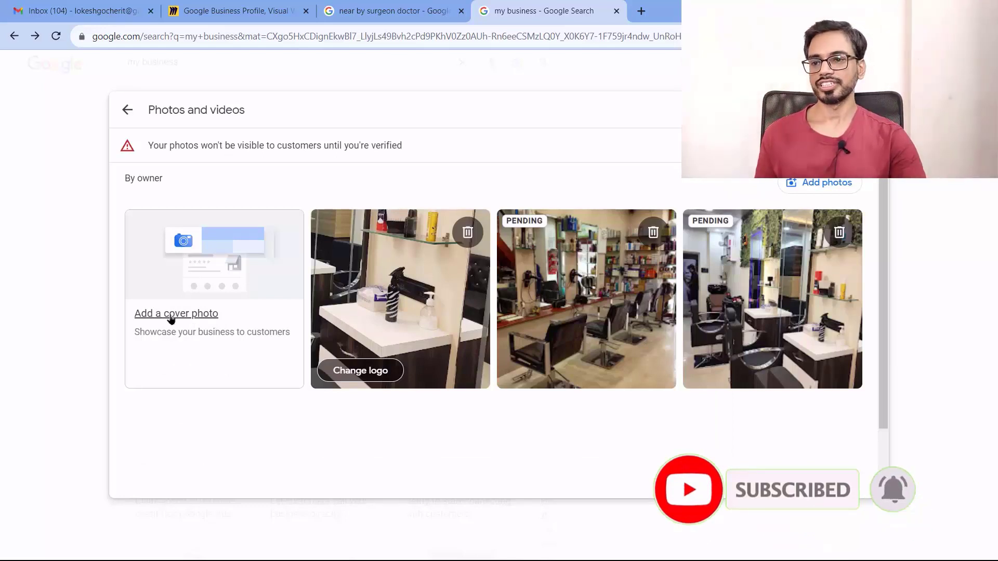
{"action": "left_click_drag", "start_coordinate": [148, 145], "coordinate": [414, 156]}
{"action": "left_click", "coordinate": [414, 156]}
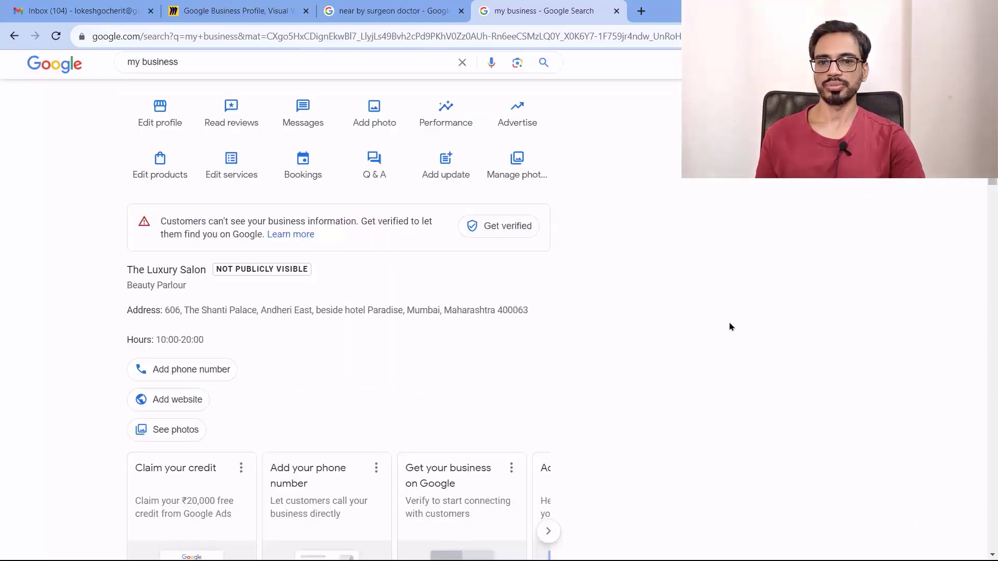
Advance the suggestion-card carousel to Get custom email, then return to the panel's top
{"action": "scroll", "coordinate": [729, 326], "scroll_direction": "down", "scroll_amount": 4}
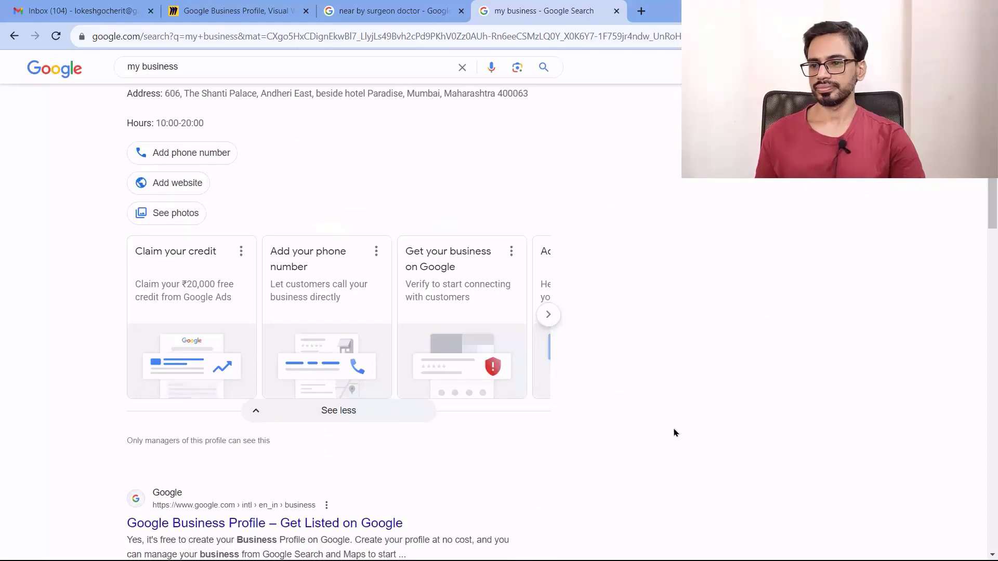
{"action": "scroll", "coordinate": [702, 423], "scroll_direction": "up", "scroll_amount": 1}
{"action": "scroll", "coordinate": [702, 423], "scroll_direction": "down", "scroll_amount": 1}
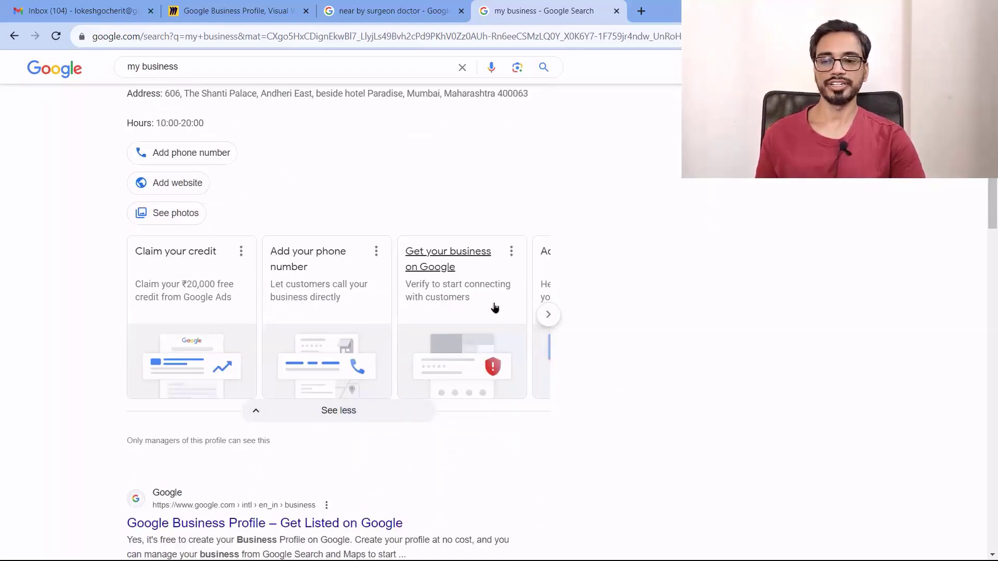
{"action": "left_click", "coordinate": [549, 316]}
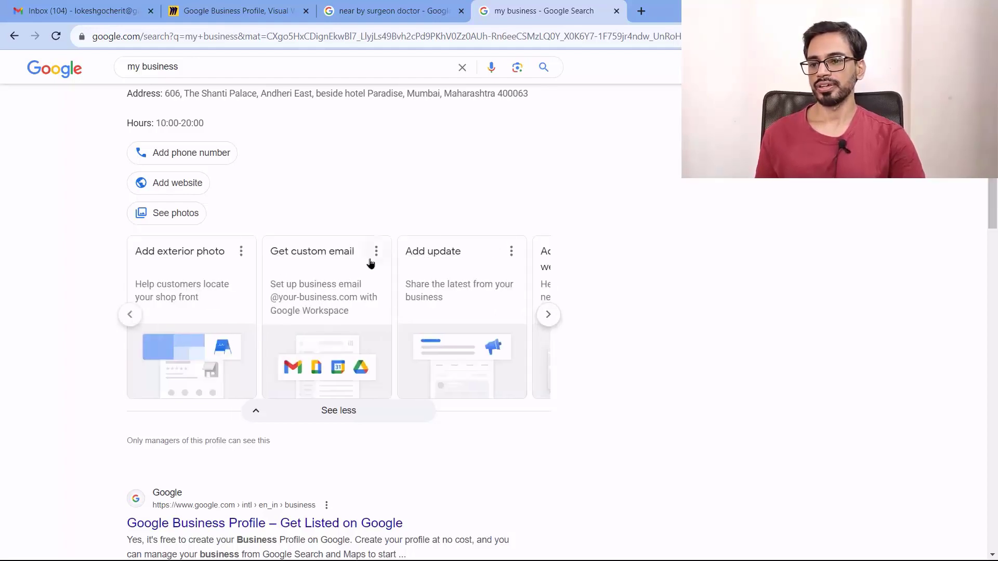
{"action": "scroll", "coordinate": [664, 381], "scroll_direction": "up", "scroll_amount": 6}
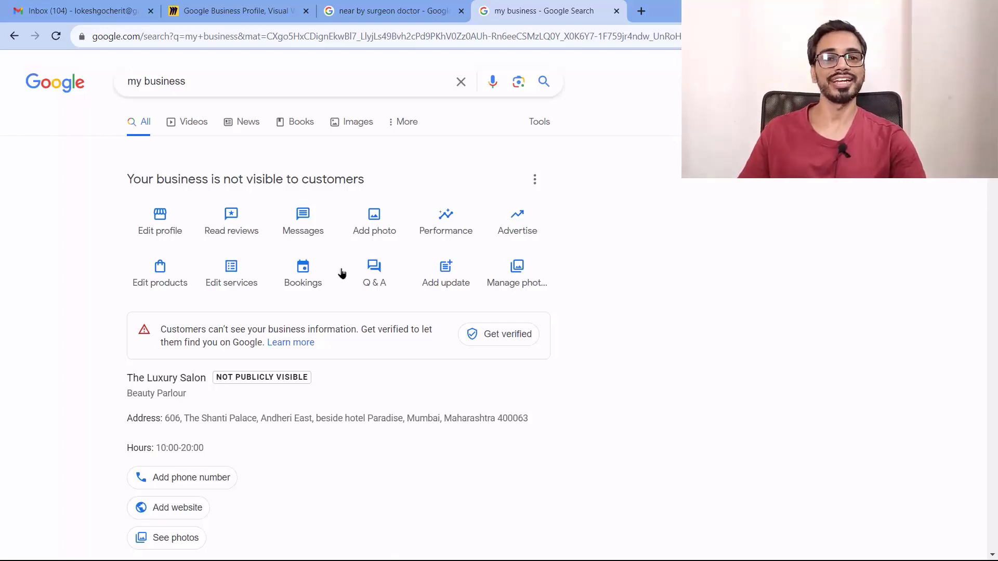
{"action": "left_click", "coordinate": [161, 218]}
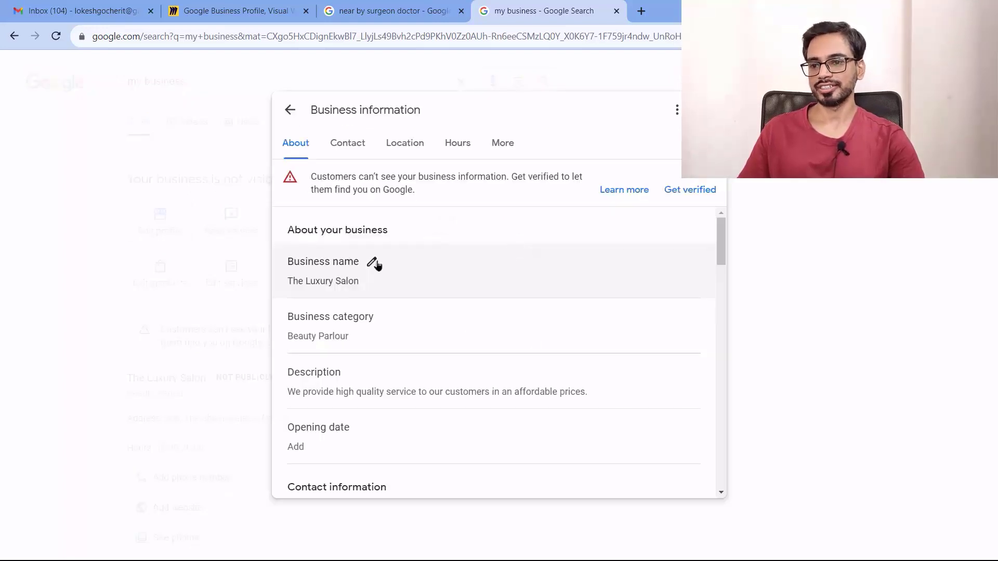
{"action": "scroll", "coordinate": [395, 275], "scroll_direction": "down", "scroll_amount": 4}
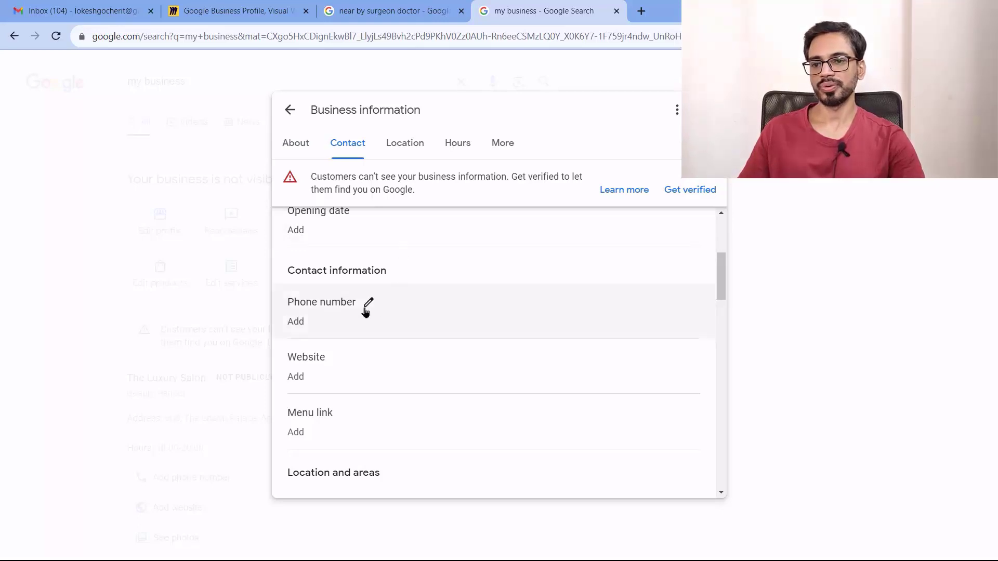
{"action": "left_click", "coordinate": [339, 362]}
{"action": "left_click", "coordinate": [390, 482]}
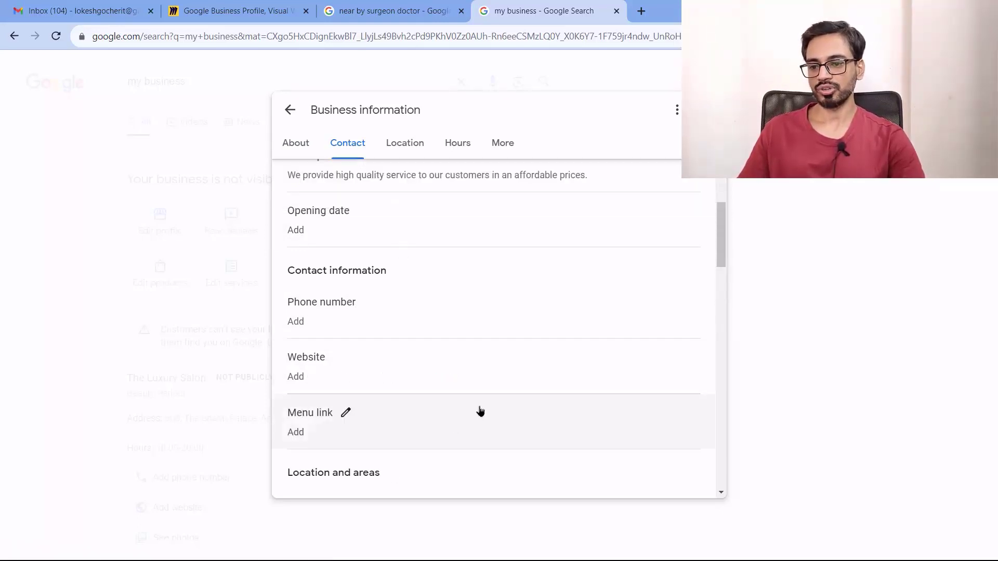
{"action": "scroll", "coordinate": [483, 406], "scroll_direction": "down", "scroll_amount": 1}
{"action": "scroll", "coordinate": [492, 402], "scroll_direction": "down", "scroll_amount": 1}
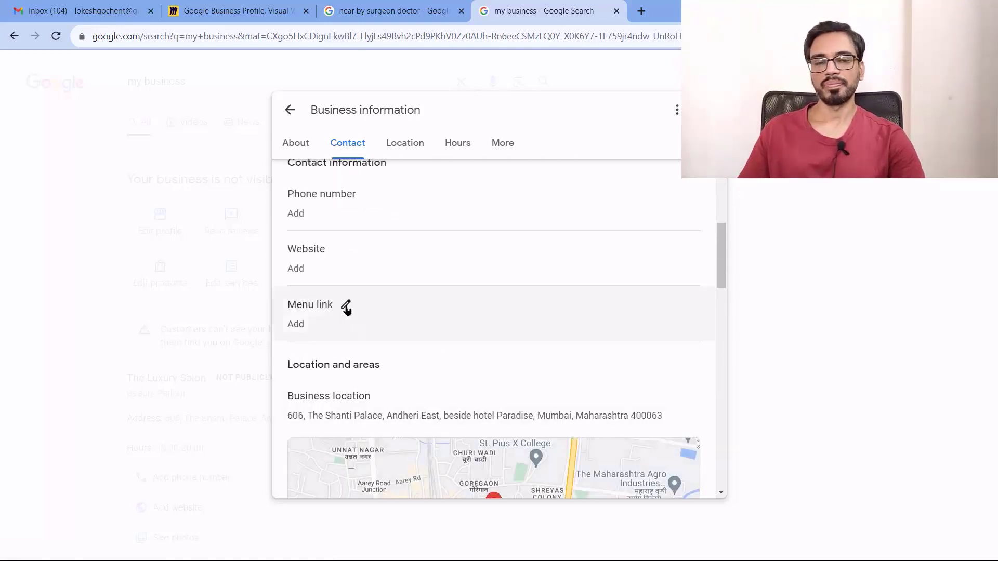
{"action": "left_click", "coordinate": [346, 309]}
{"action": "left_click", "coordinate": [411, 369]}
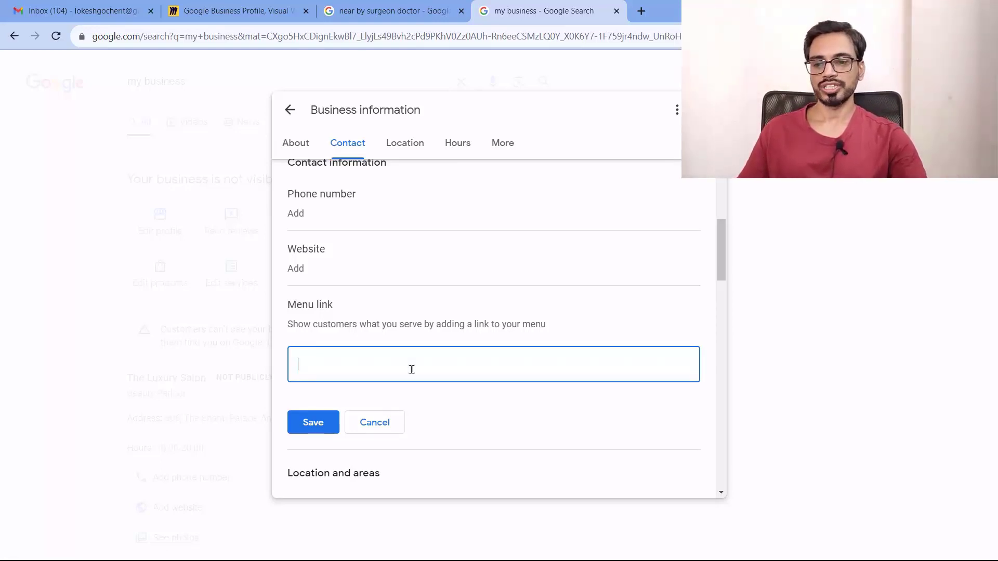
{"action": "left_click", "coordinate": [374, 422]}
{"action": "scroll", "coordinate": [710, 318], "scroll_direction": "down", "scroll_amount": 2}
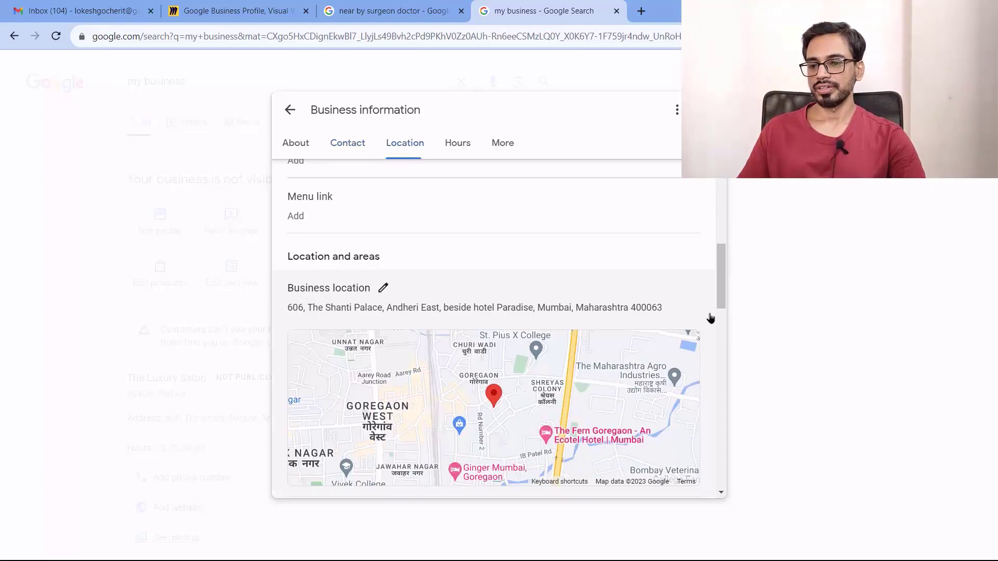
{"action": "scroll", "coordinate": [710, 318], "scroll_direction": "down", "scroll_amount": 2}
{"action": "scroll", "coordinate": [573, 292], "scroll_direction": "up", "scroll_amount": 2}
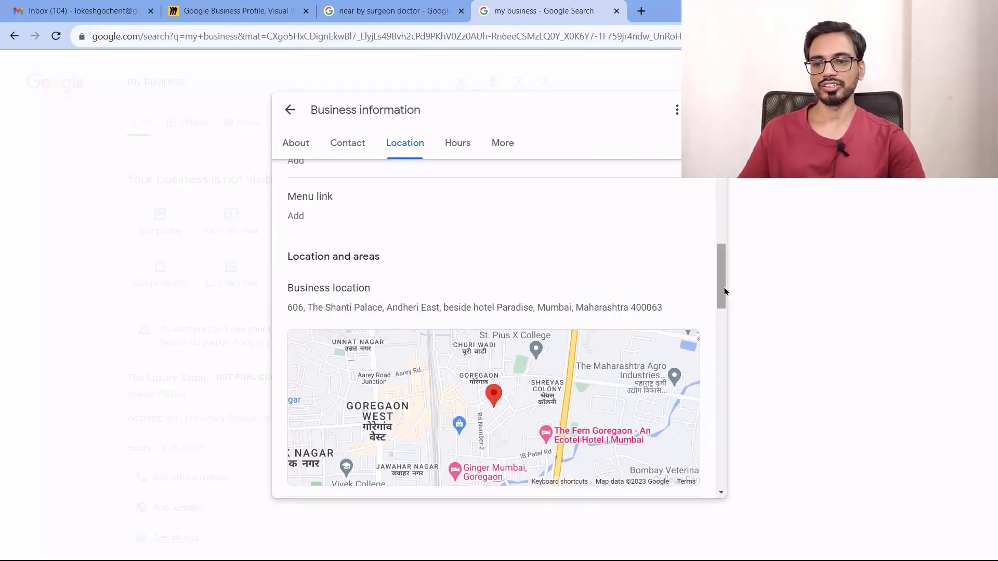
{"action": "left_click_drag", "start_coordinate": [719, 288], "coordinate": [718, 344]}
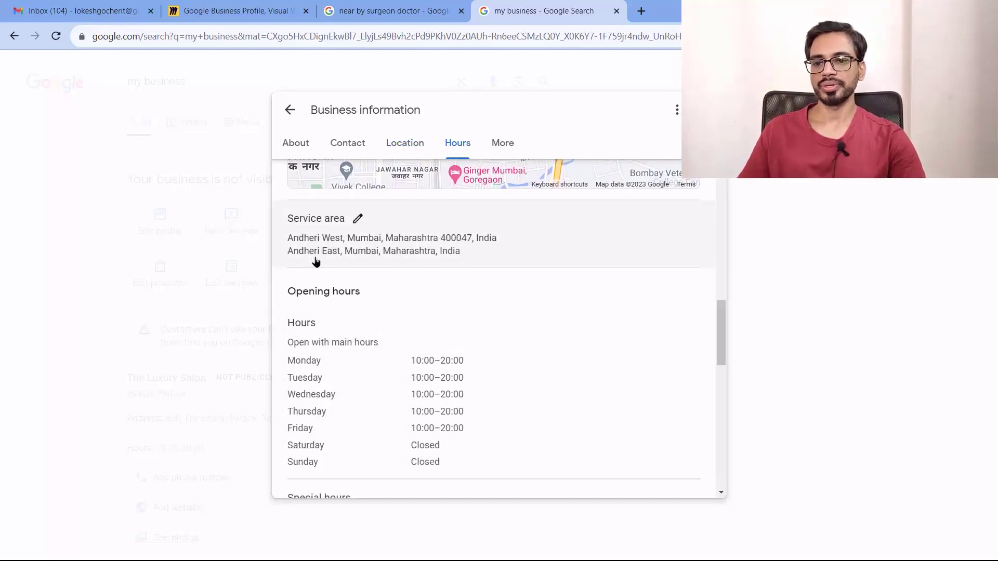
{"action": "scroll", "coordinate": [675, 318], "scroll_direction": "down", "scroll_amount": 2}
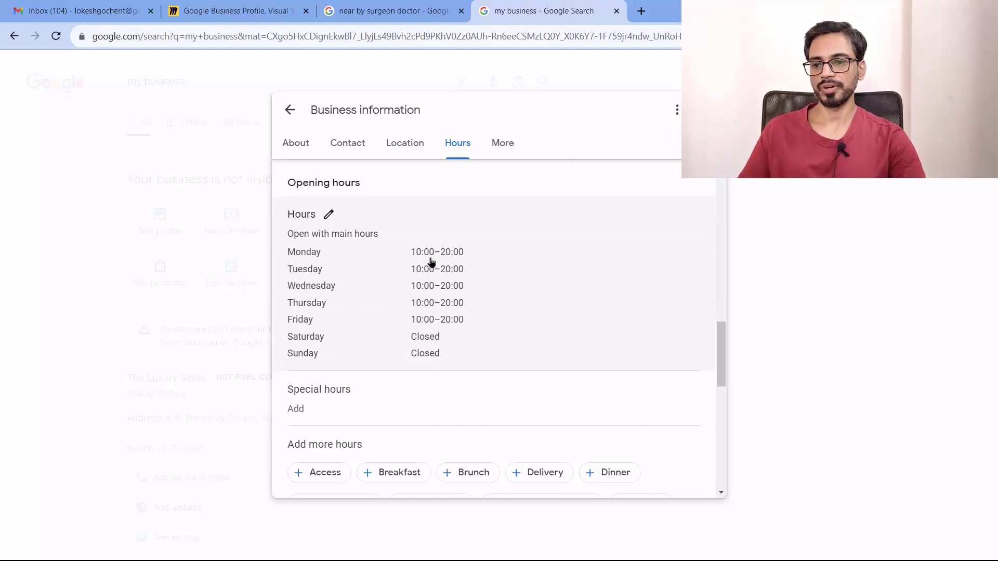
{"action": "scroll", "coordinate": [534, 374], "scroll_direction": "down", "scroll_amount": 2}
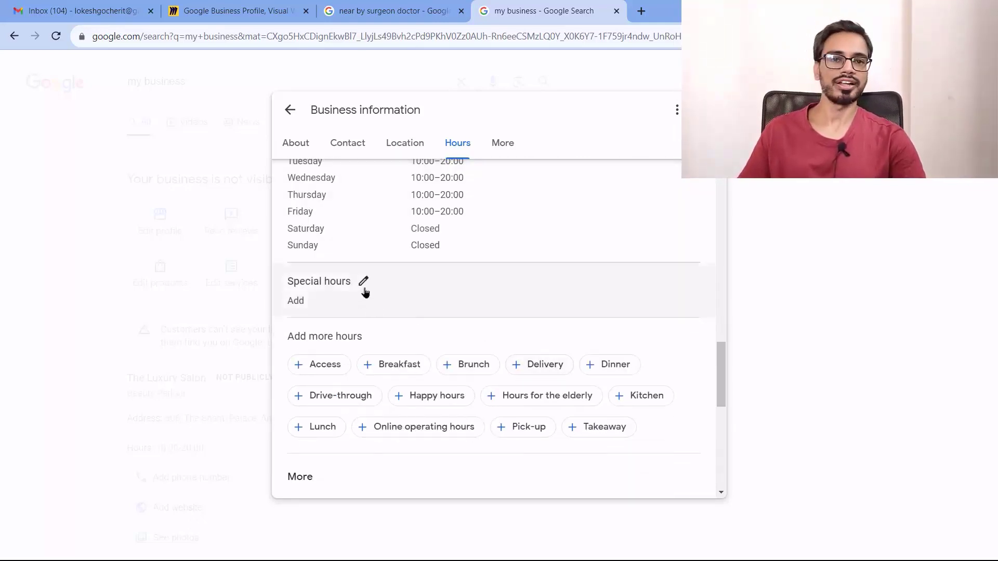
{"action": "scroll", "coordinate": [572, 317], "scroll_direction": "down", "scroll_amount": 4}
{"action": "scroll", "coordinate": [577, 340], "scroll_direction": "up", "scroll_amount": 2}
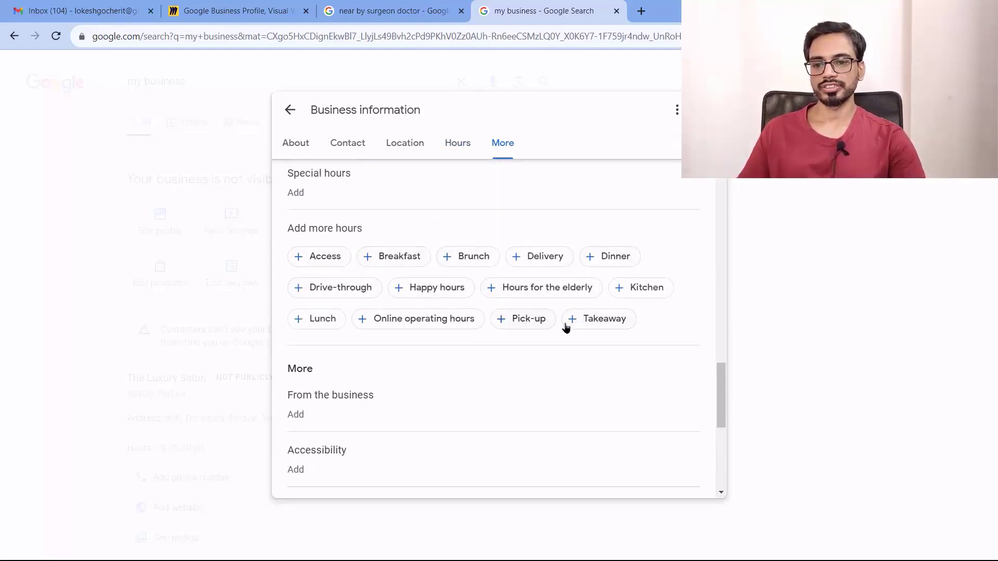
Cancel the pending Accessibility attribute changes
{"action": "scroll", "coordinate": [534, 370], "scroll_direction": "down", "scroll_amount": 1}
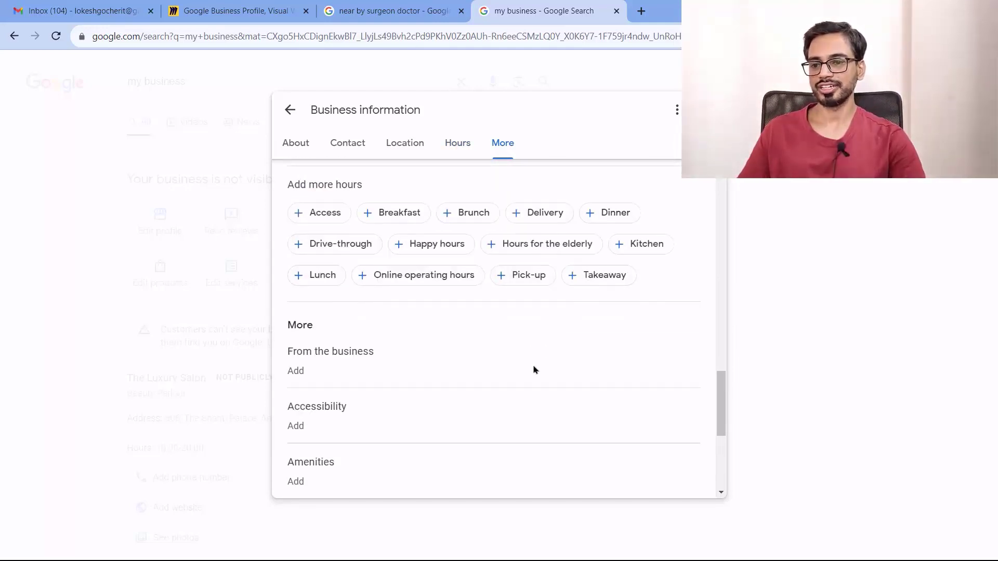
{"action": "scroll", "coordinate": [534, 371], "scroll_direction": "down", "scroll_amount": 1}
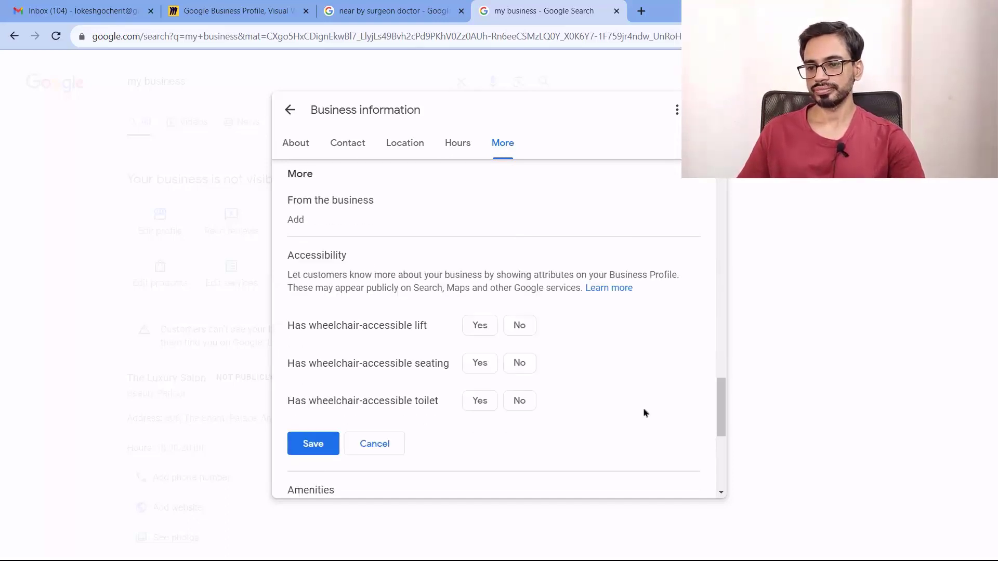
{"action": "scroll", "coordinate": [646, 413], "scroll_direction": "down", "scroll_amount": 1}
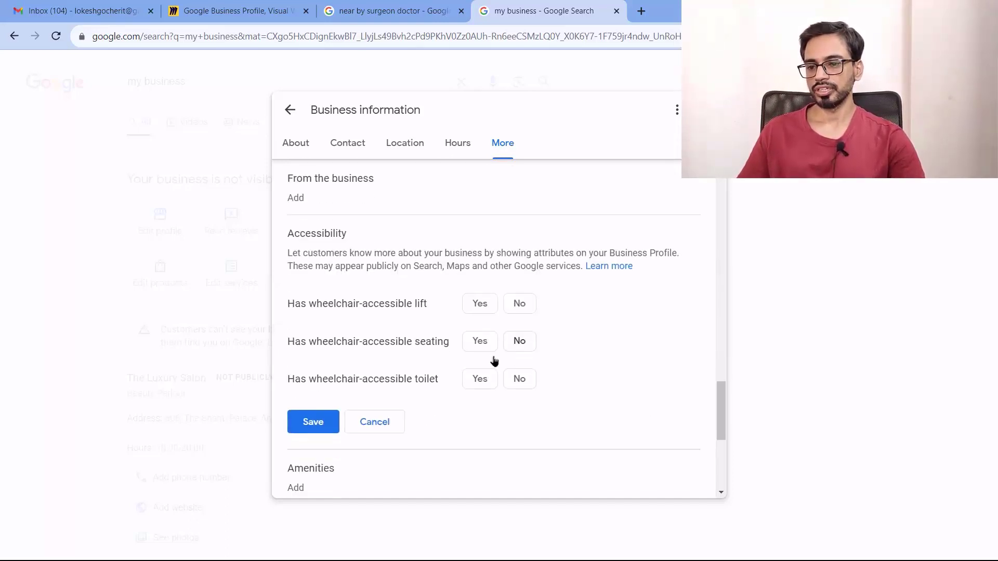
{"action": "left_click", "coordinate": [378, 421]}
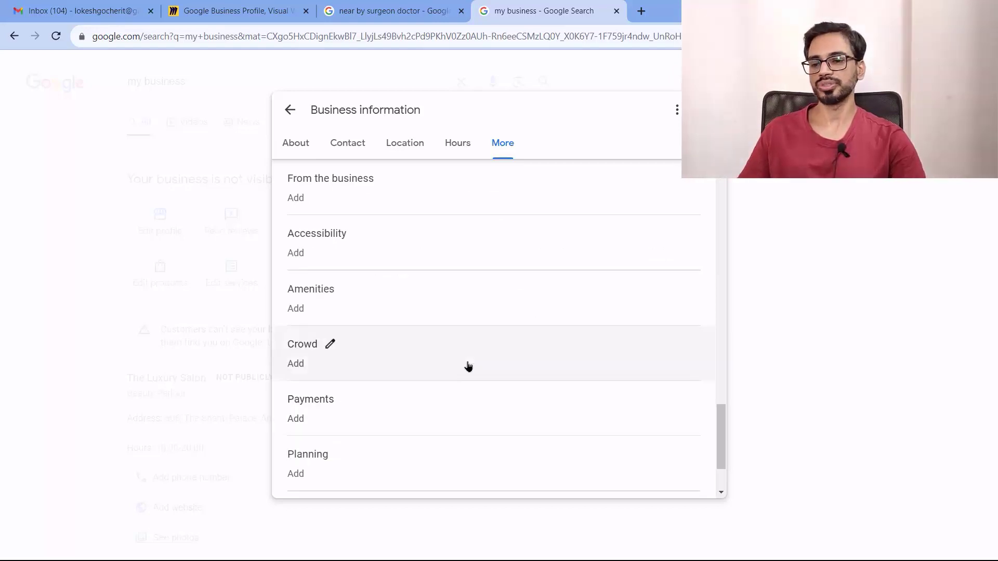
Set Wi-Fi to 'Free' under Amenities and save it
{"action": "left_click", "coordinate": [346, 289]}
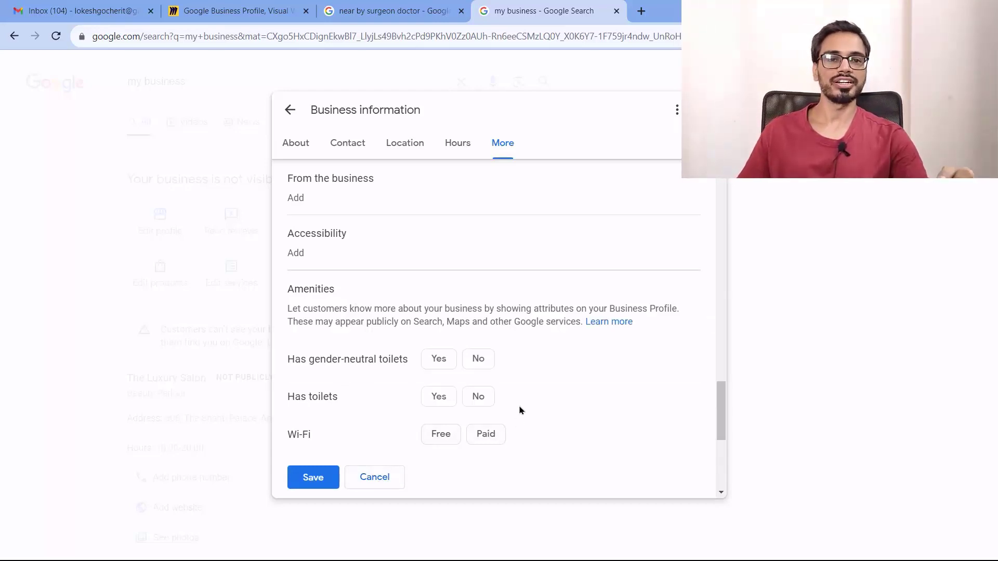
{"action": "left_click", "coordinate": [443, 435]}
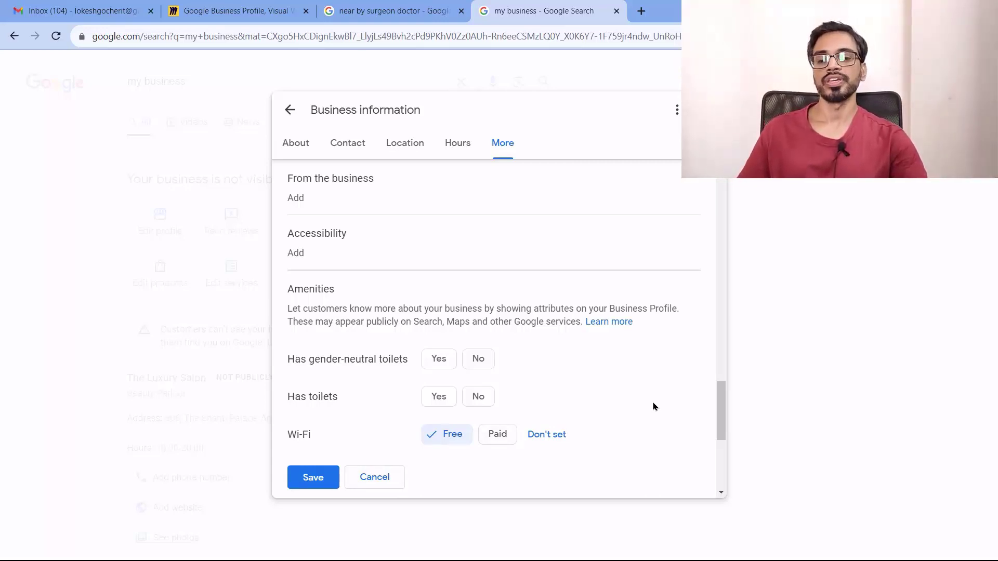
{"action": "scroll", "coordinate": [662, 358], "scroll_direction": "up", "scroll_amount": 3}
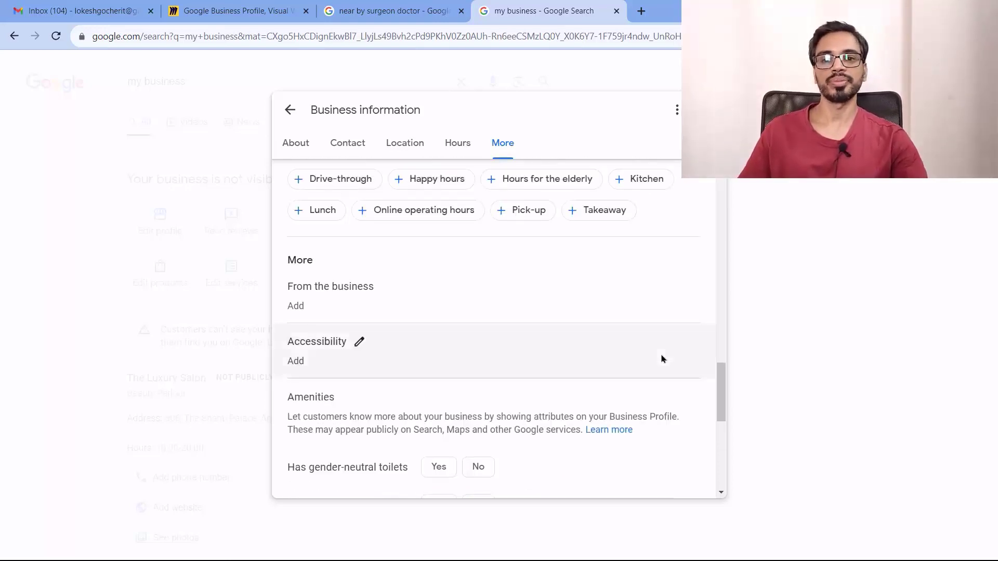
{"action": "scroll", "coordinate": [662, 359], "scroll_direction": "down", "scroll_amount": 2}
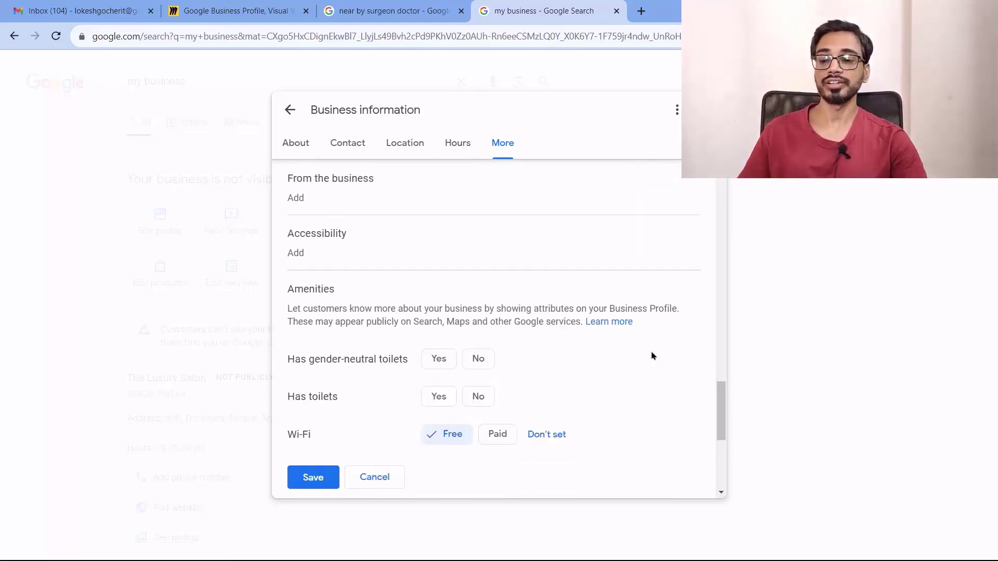
{"action": "left_click", "coordinate": [359, 230]}
{"action": "left_click", "coordinate": [538, 340]}
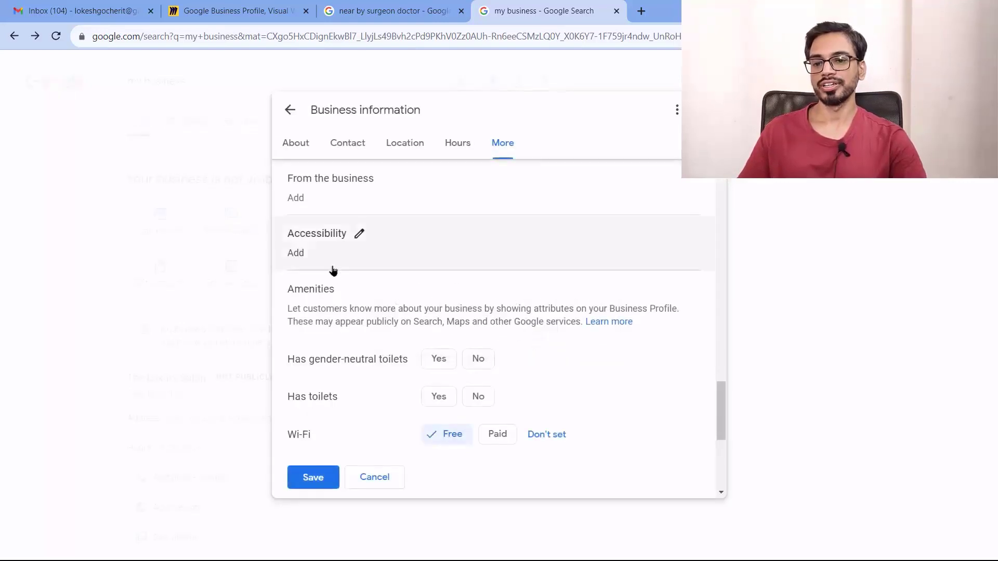
{"action": "scroll", "coordinate": [443, 270], "scroll_direction": "up", "scroll_amount": 2}
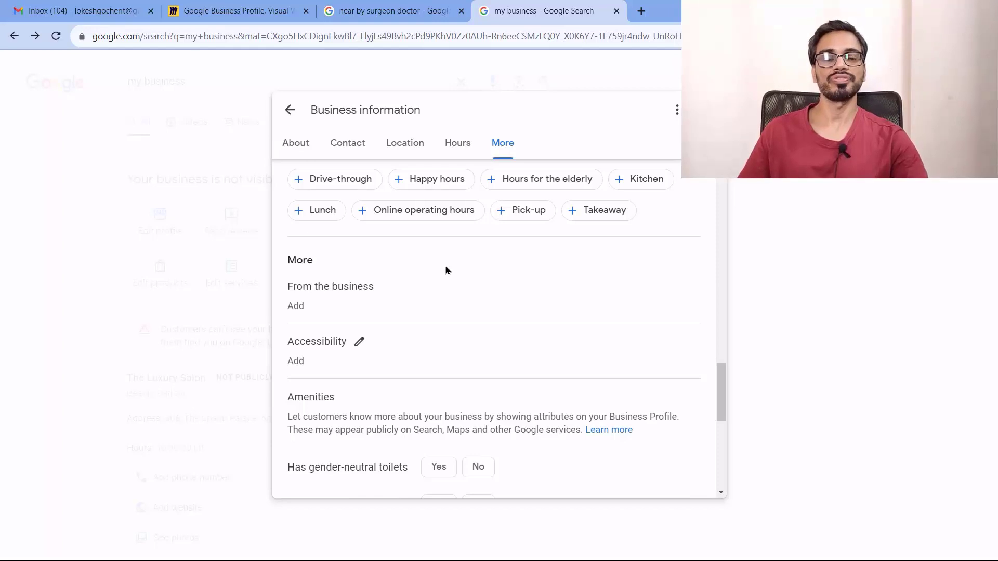
{"action": "scroll", "coordinate": [637, 330], "scroll_direction": "down", "scroll_amount": 4}
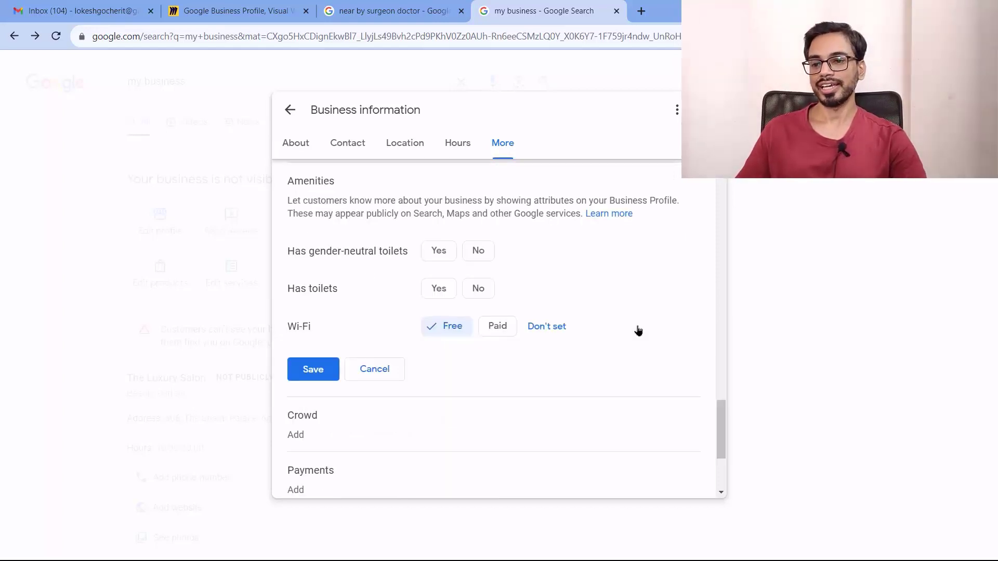
{"action": "scroll", "coordinate": [639, 330], "scroll_direction": "down", "scroll_amount": 3}
{"action": "left_click", "coordinate": [328, 213]}
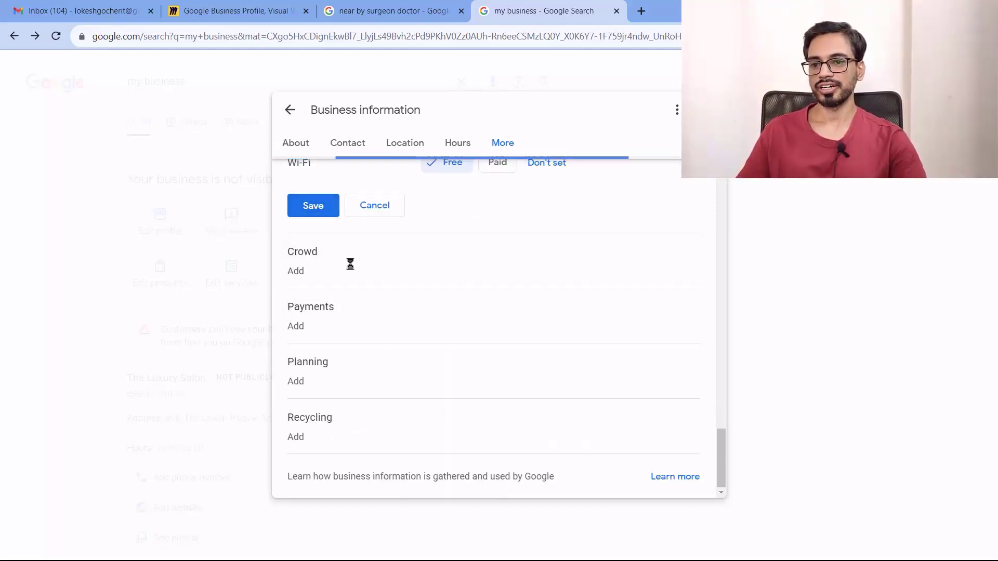
{"action": "scroll", "coordinate": [425, 229], "scroll_direction": "up", "scroll_amount": 4}
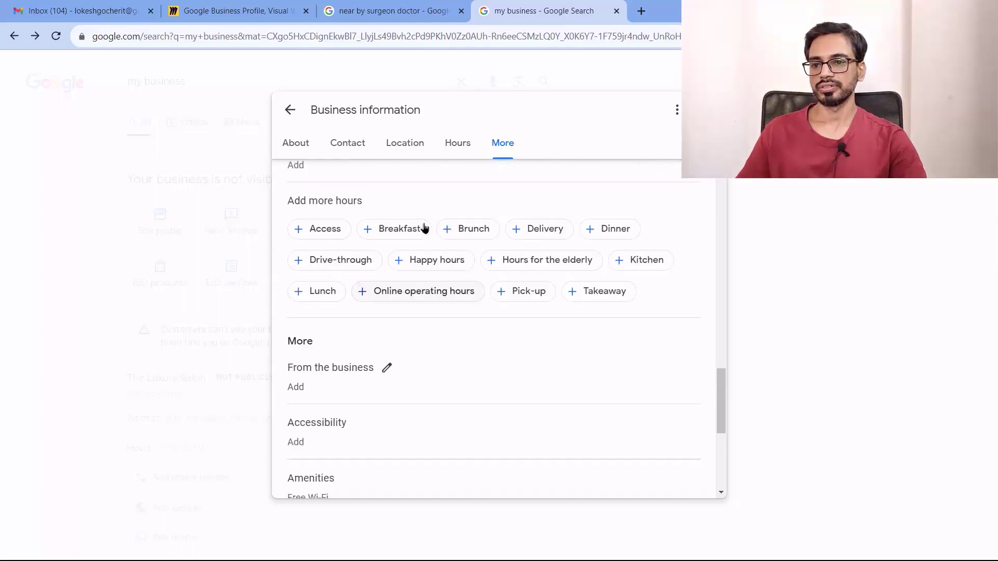
{"action": "scroll", "coordinate": [507, 326], "scroll_direction": "up", "scroll_amount": 3}
{"action": "scroll", "coordinate": [509, 321], "scroll_direction": "down", "scroll_amount": 8}
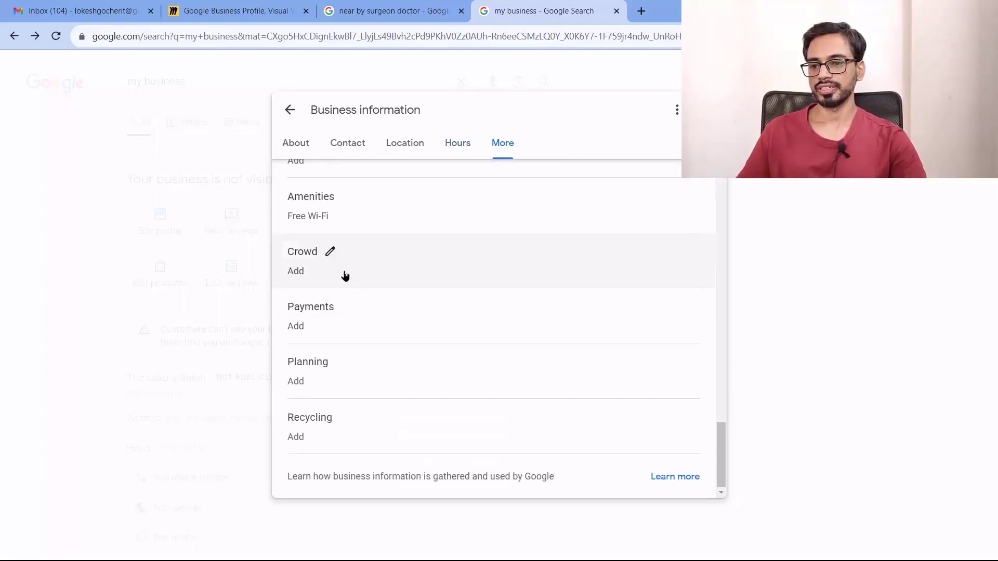
Skip Crowd, then in Payments mark credit cards accepted and the salon not cash-only
{"action": "left_click", "coordinate": [332, 254]}
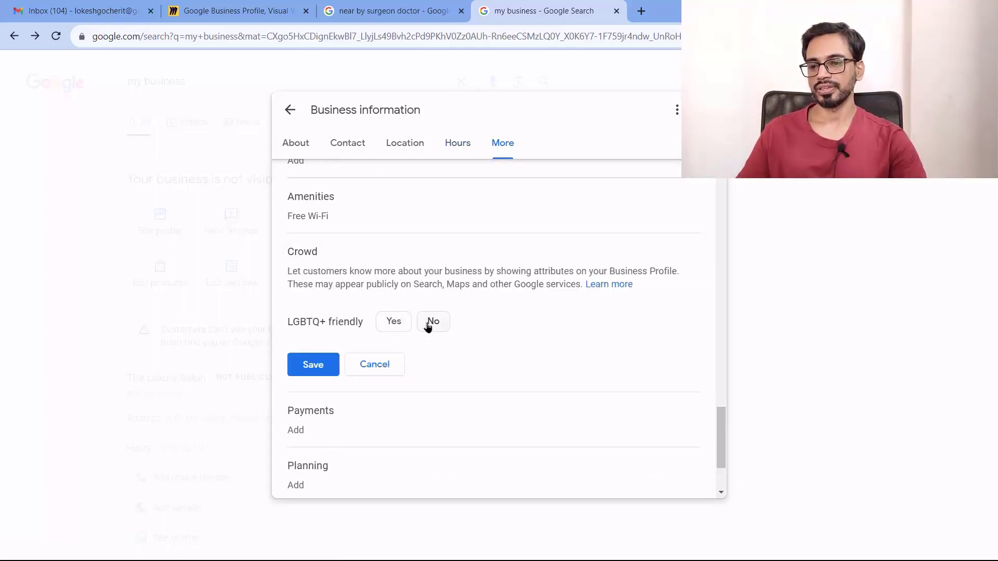
{"action": "left_click", "coordinate": [383, 363]}
{"action": "left_click", "coordinate": [347, 308]}
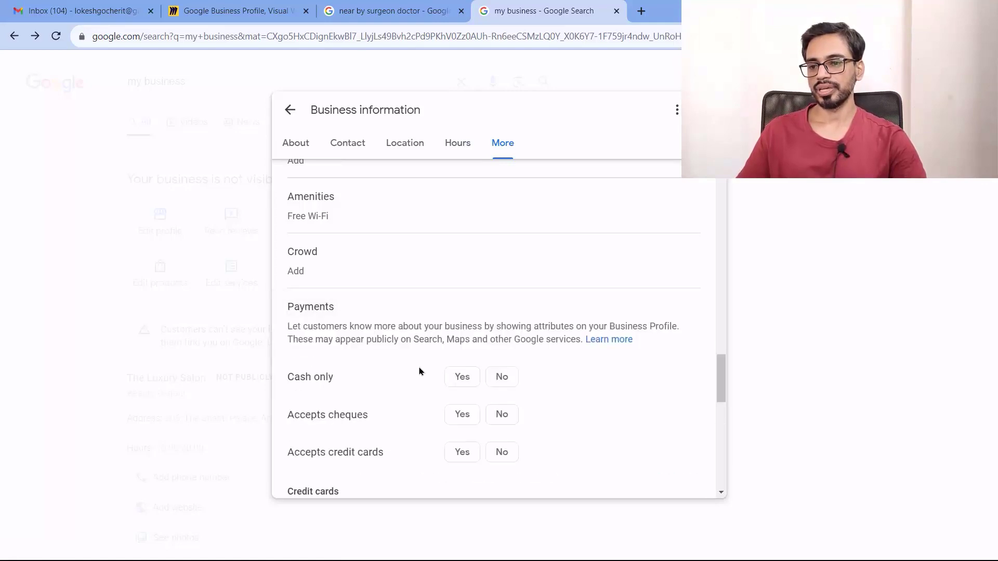
{"action": "scroll", "coordinate": [415, 376], "scroll_direction": "down", "scroll_amount": 2}
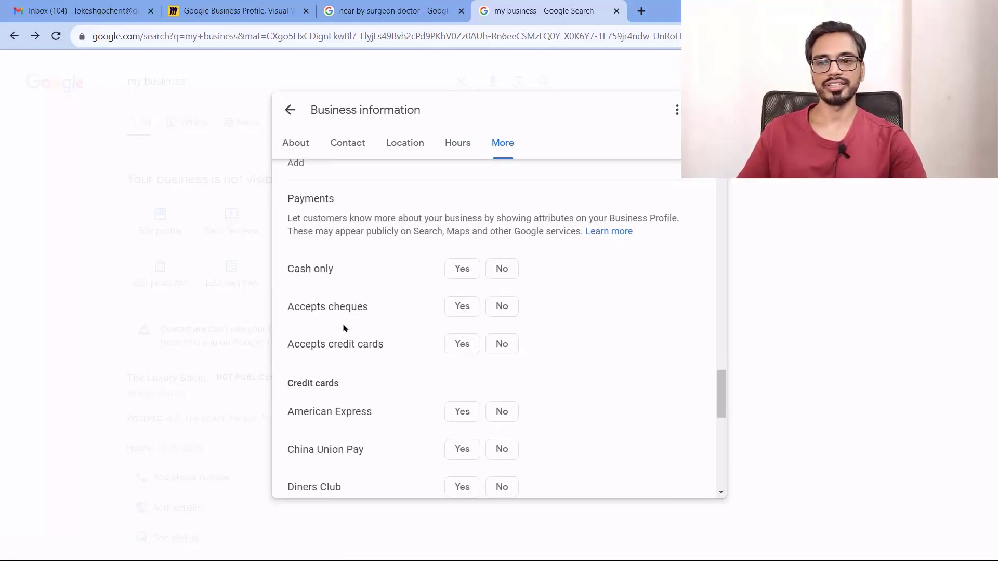
{"action": "left_click", "coordinate": [462, 344]}
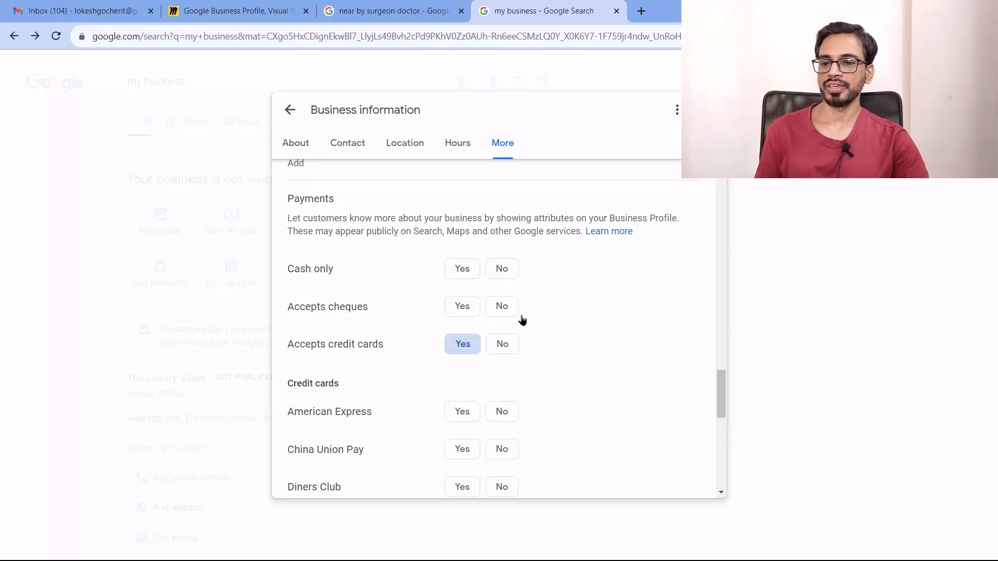
{"action": "left_click", "coordinate": [462, 269]}
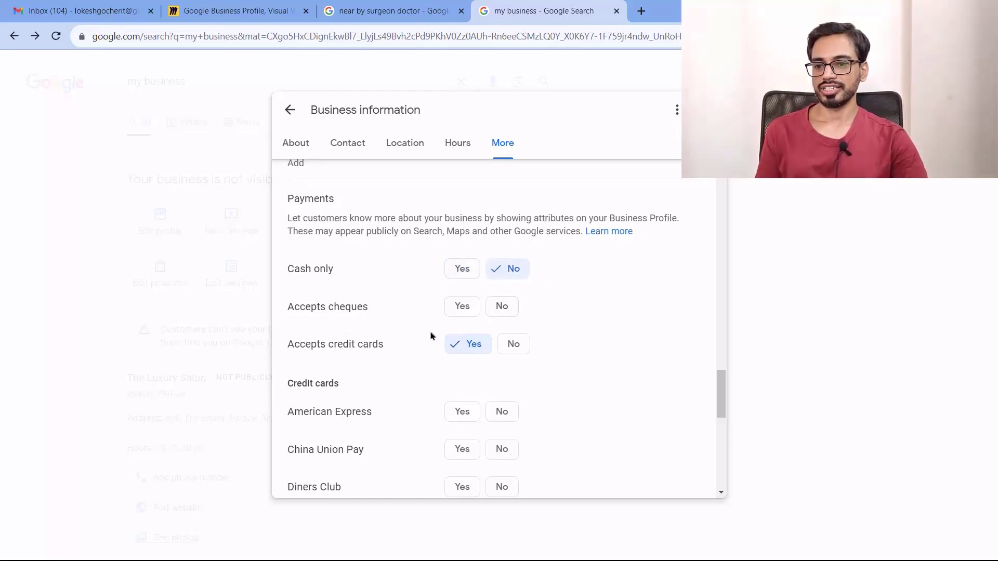
Also accept Google Pay, debit cards and NFC mobile payments, then save Payments
{"action": "scroll", "coordinate": [434, 348], "scroll_direction": "down", "scroll_amount": 2}
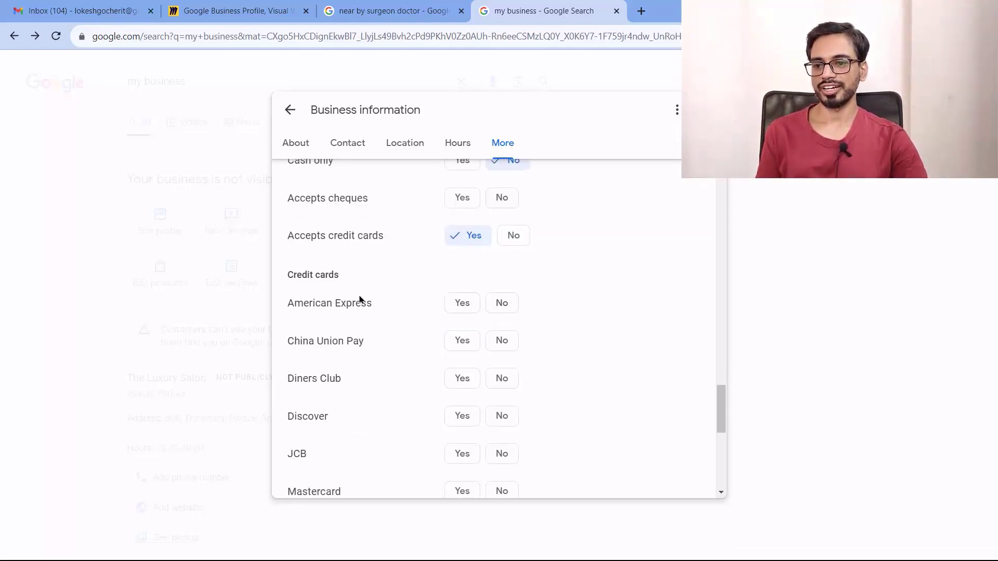
{"action": "scroll", "coordinate": [360, 299], "scroll_direction": "down", "scroll_amount": 2}
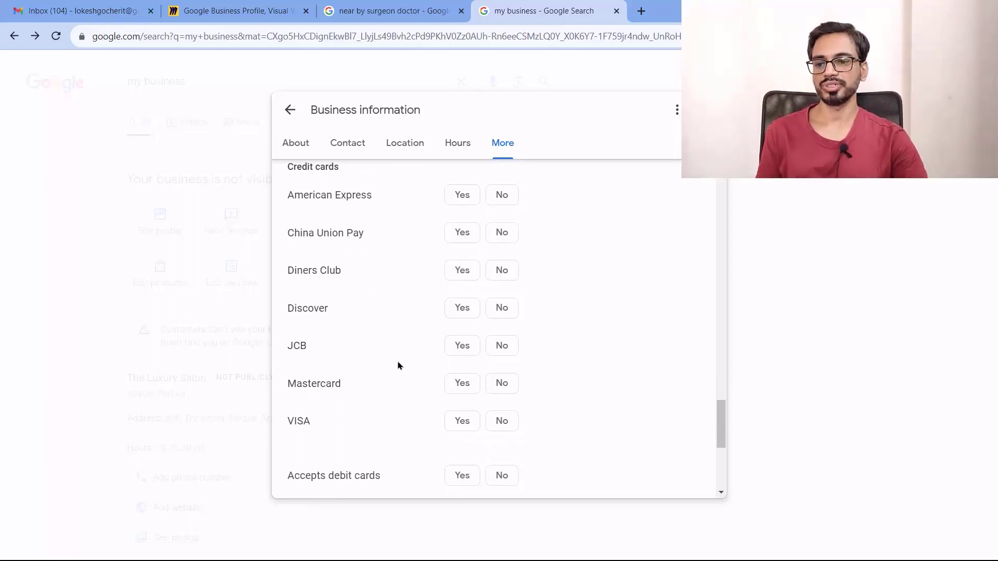
{"action": "scroll", "coordinate": [406, 311], "scroll_direction": "down", "scroll_amount": 4}
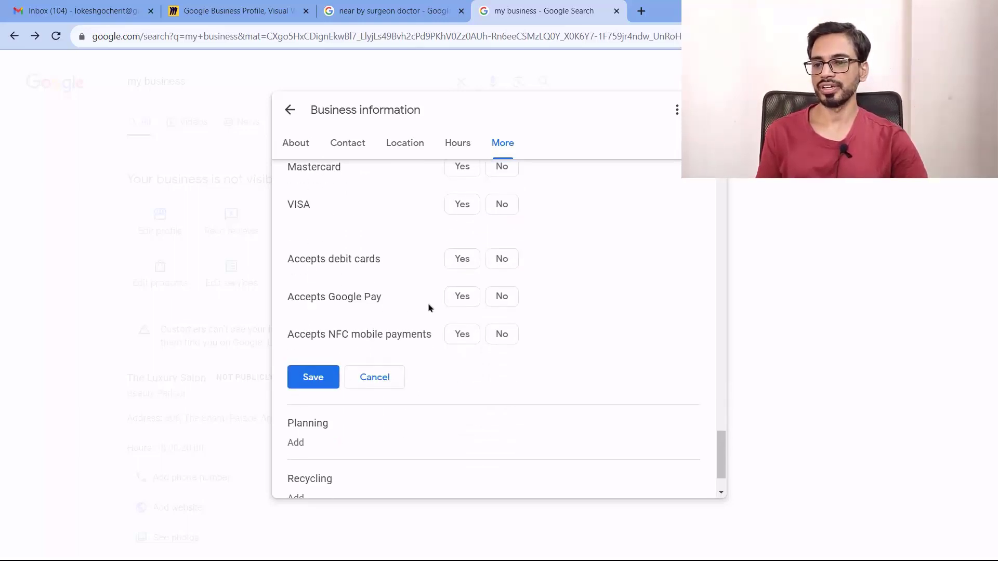
{"action": "left_click", "coordinate": [466, 297]}
{"action": "left_click", "coordinate": [459, 259]}
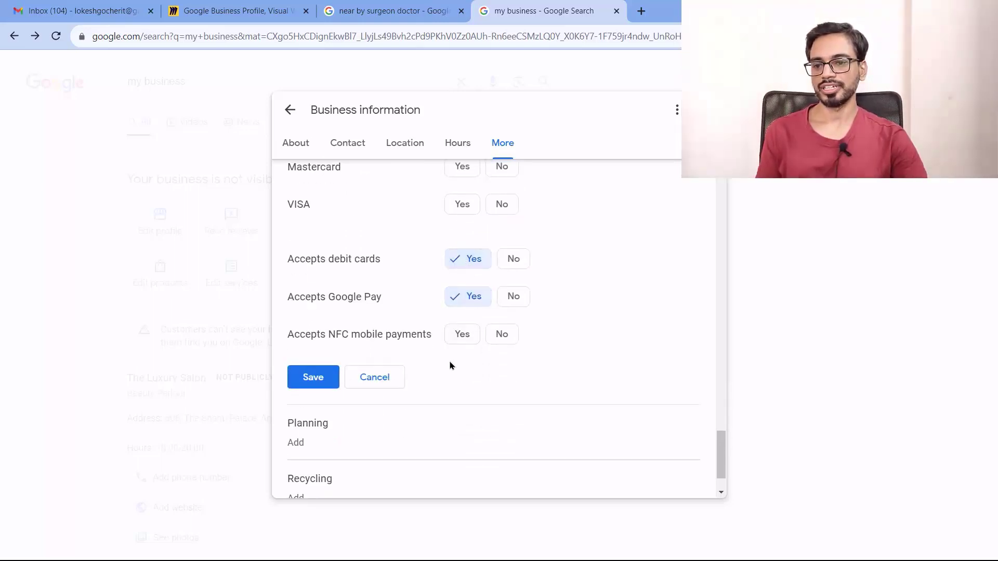
{"action": "left_click", "coordinate": [458, 335]}
{"action": "scroll", "coordinate": [579, 346], "scroll_direction": "up", "scroll_amount": 6}
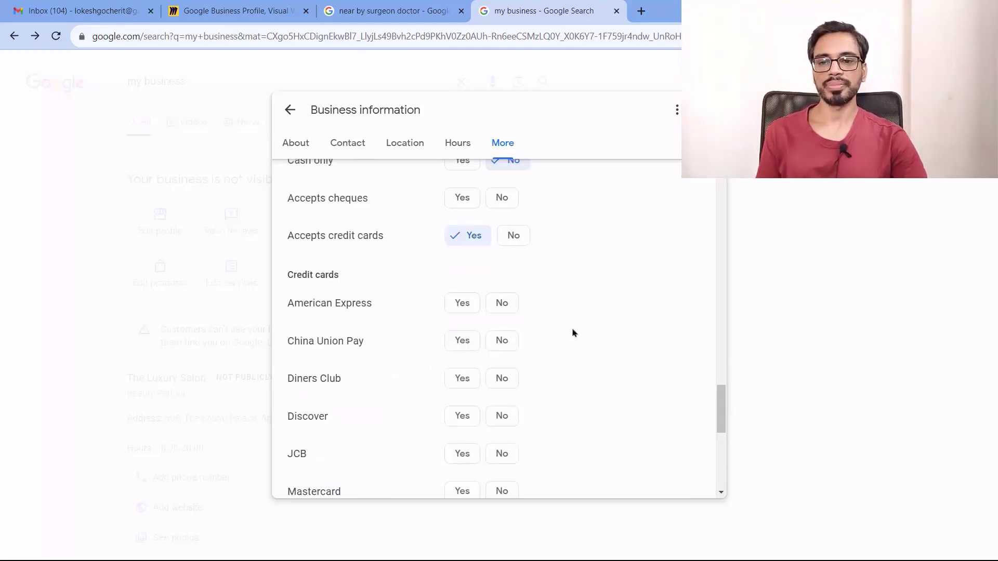
{"action": "scroll", "coordinate": [586, 339], "scroll_direction": "down", "scroll_amount": 7}
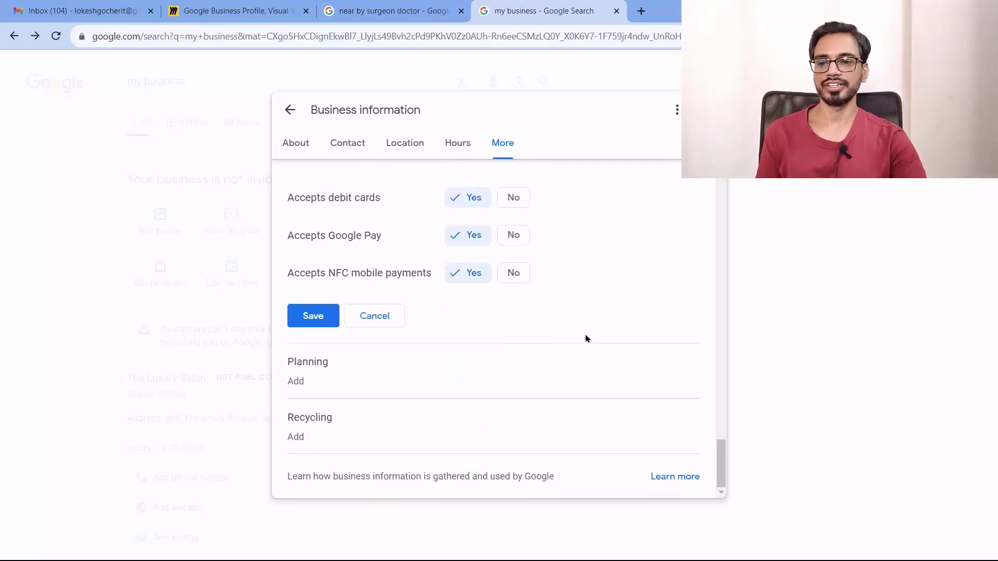
{"action": "left_click", "coordinate": [315, 318]}
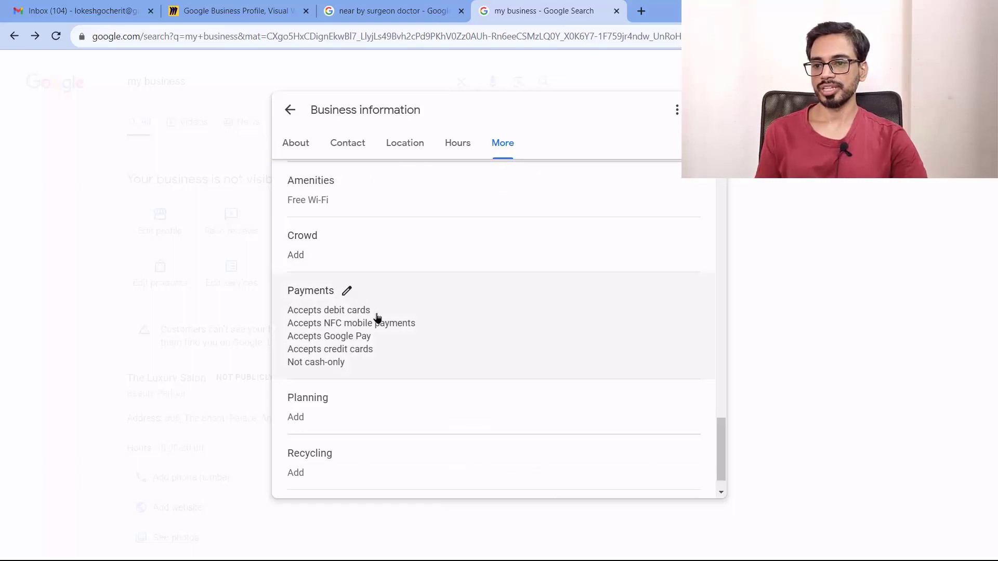
{"action": "scroll", "coordinate": [375, 324], "scroll_direction": "down", "scroll_amount": 1}
Cancel the Planning and Recycling attribute edits without choosing anything
{"action": "left_click", "coordinate": [341, 363]}
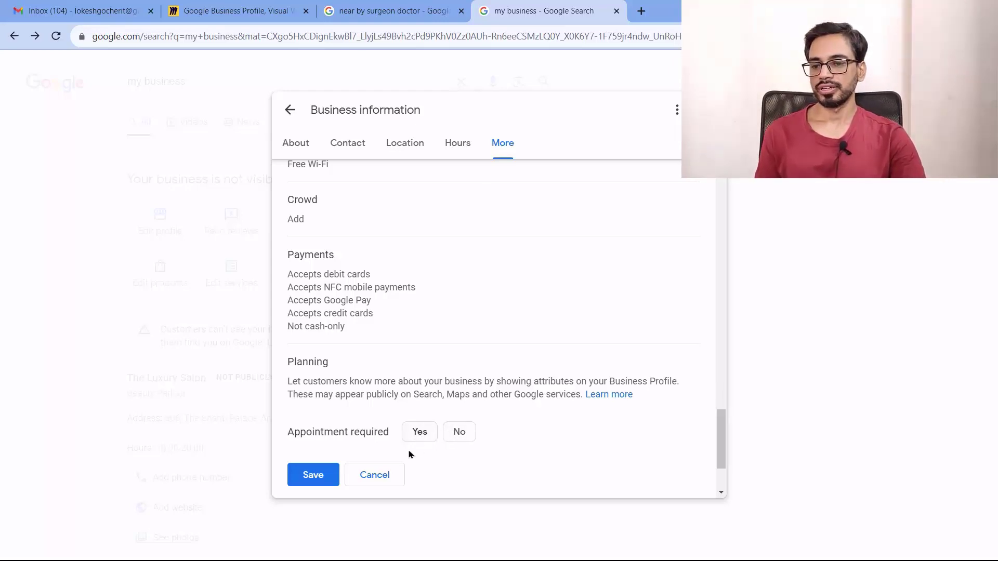
{"action": "left_click", "coordinate": [376, 477]}
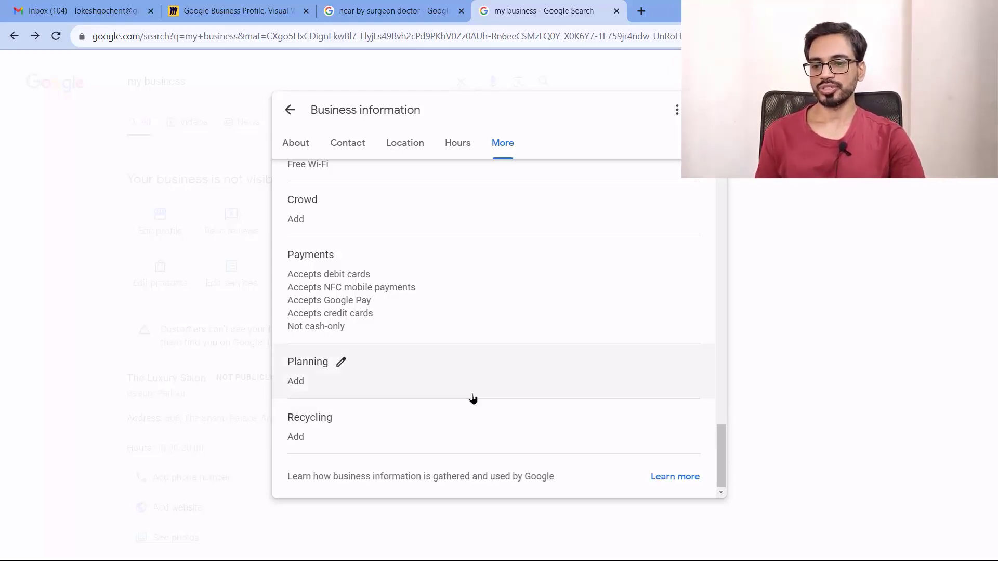
{"action": "left_click", "coordinate": [340, 417]}
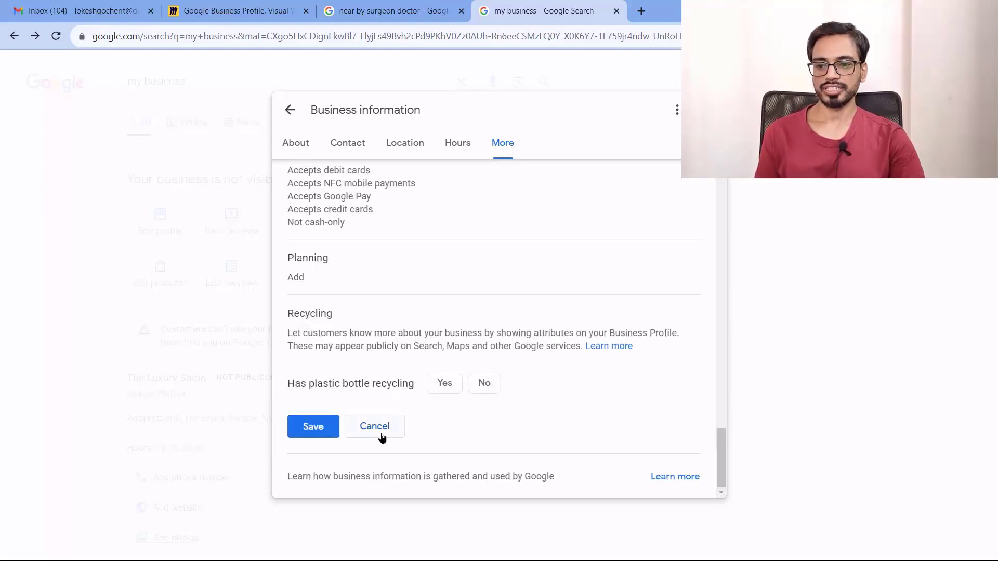
{"action": "left_click", "coordinate": [376, 428]}
Jump to the Contact section, then close the Business information editor
{"action": "scroll", "coordinate": [571, 410], "scroll_direction": "up", "scroll_amount": 15}
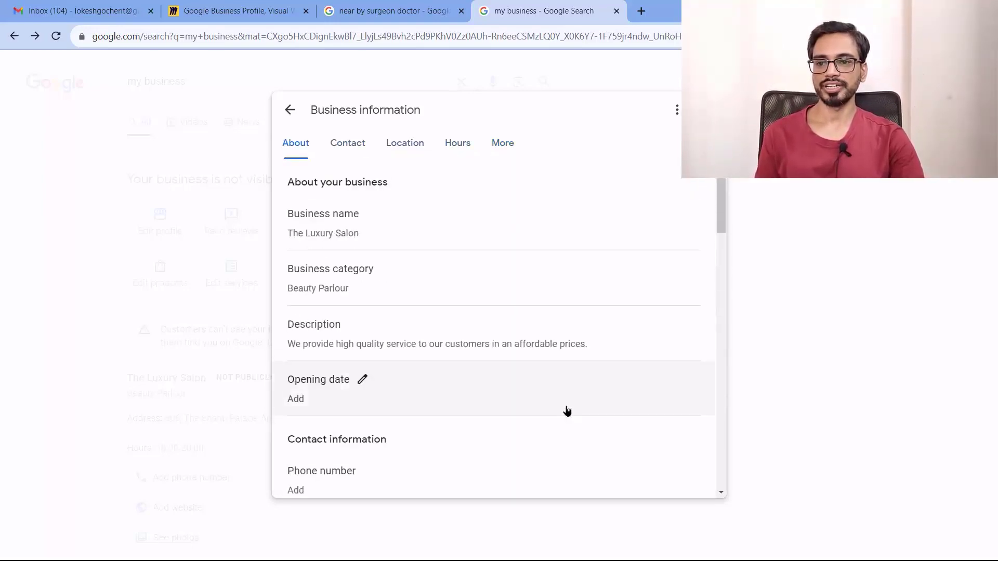
{"action": "left_click", "coordinate": [347, 152]}
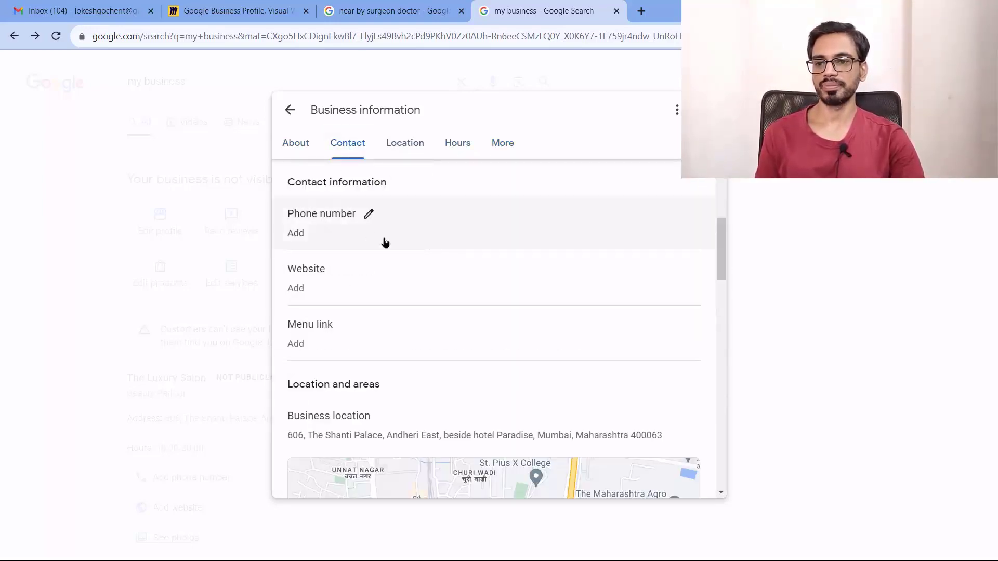
{"action": "scroll", "coordinate": [372, 270], "scroll_direction": "down", "scroll_amount": 2}
{"action": "scroll", "coordinate": [377, 256], "scroll_direction": "down", "scroll_amount": 10}
{"action": "left_click", "coordinate": [290, 110]}
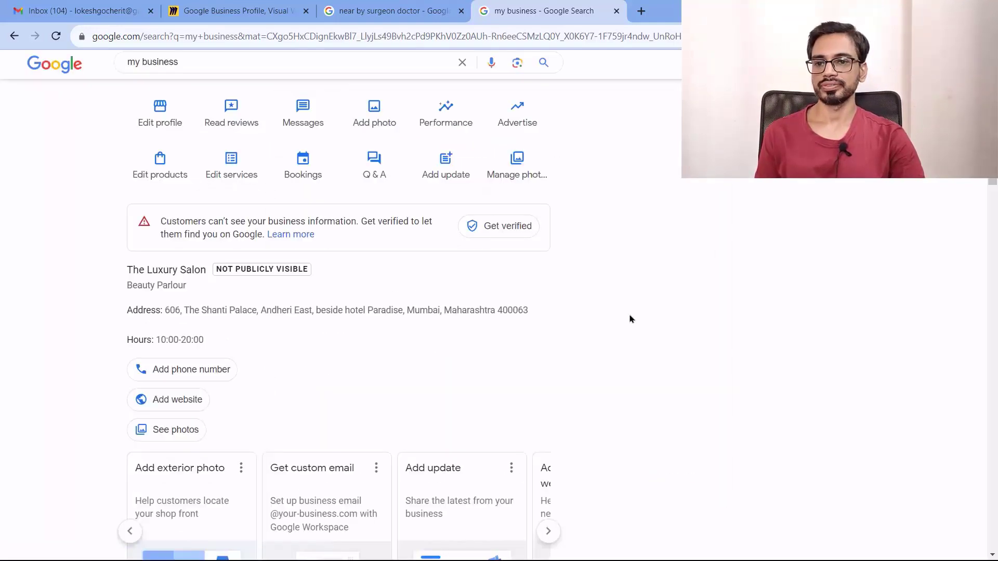
Check the Reviews verification prompt, then open Messages, which also requires verification
{"action": "scroll", "coordinate": [598, 322], "scroll_direction": "up", "scroll_amount": 2}
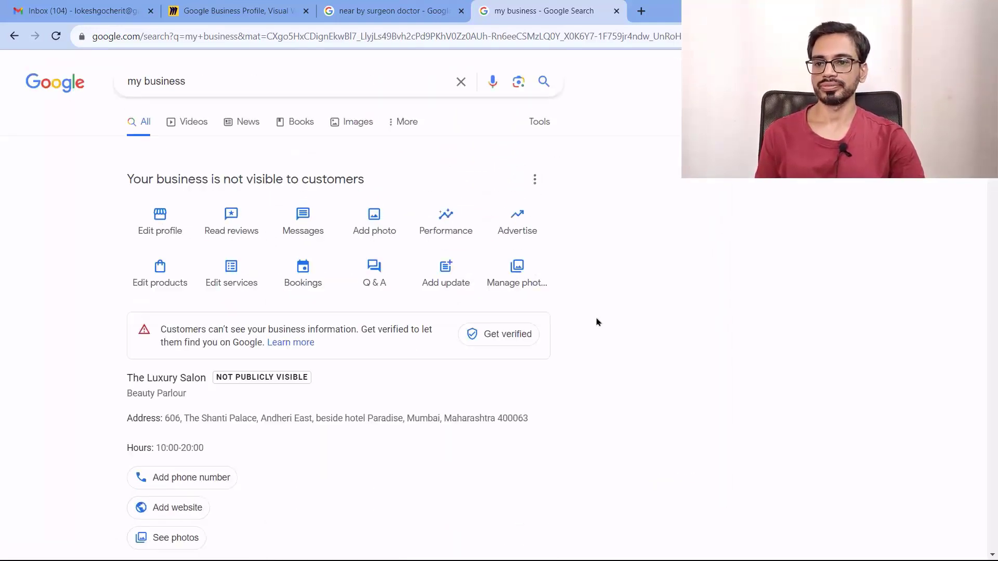
{"action": "left_click", "coordinate": [231, 223]}
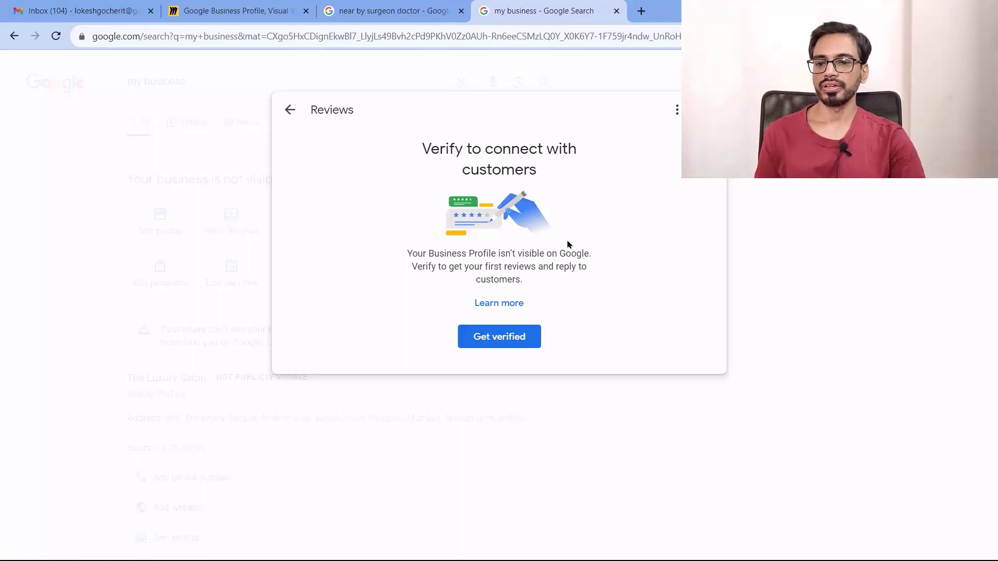
{"action": "left_click", "coordinate": [290, 110]}
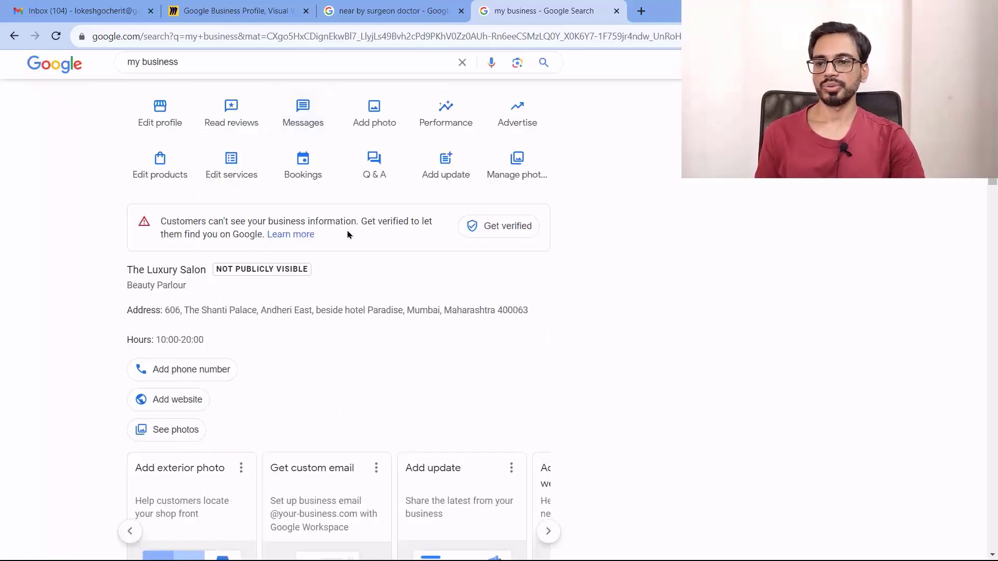
{"action": "left_click", "coordinate": [312, 229]}
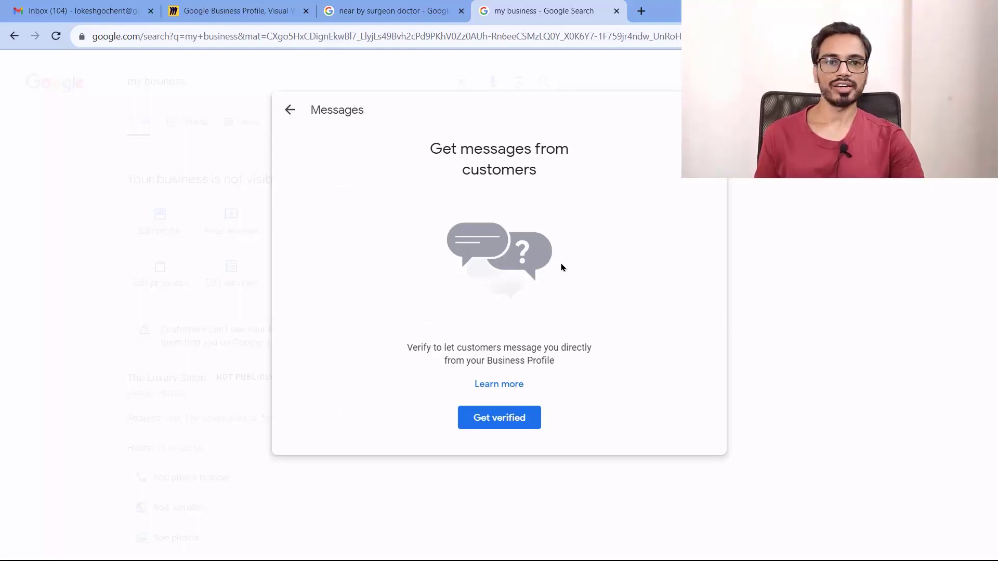
{"action": "left_click", "coordinate": [364, 11]}
View the sponsored surgical clinic's overview and reviews, then return to the dashboard tab
{"action": "scroll", "coordinate": [185, 349], "scroll_direction": "down", "scroll_amount": 10}
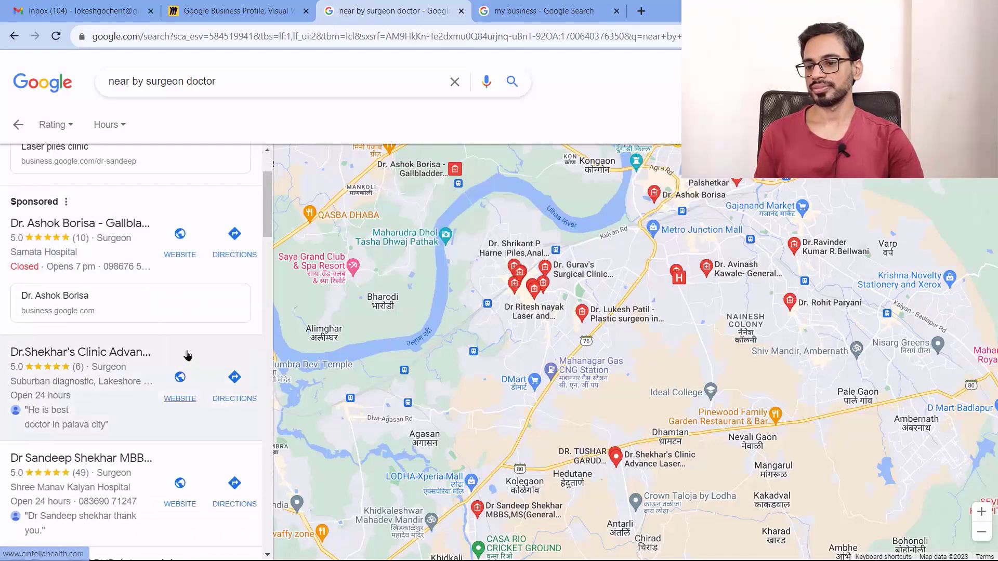
{"action": "scroll", "coordinate": [190, 353], "scroll_direction": "down", "scroll_amount": 5}
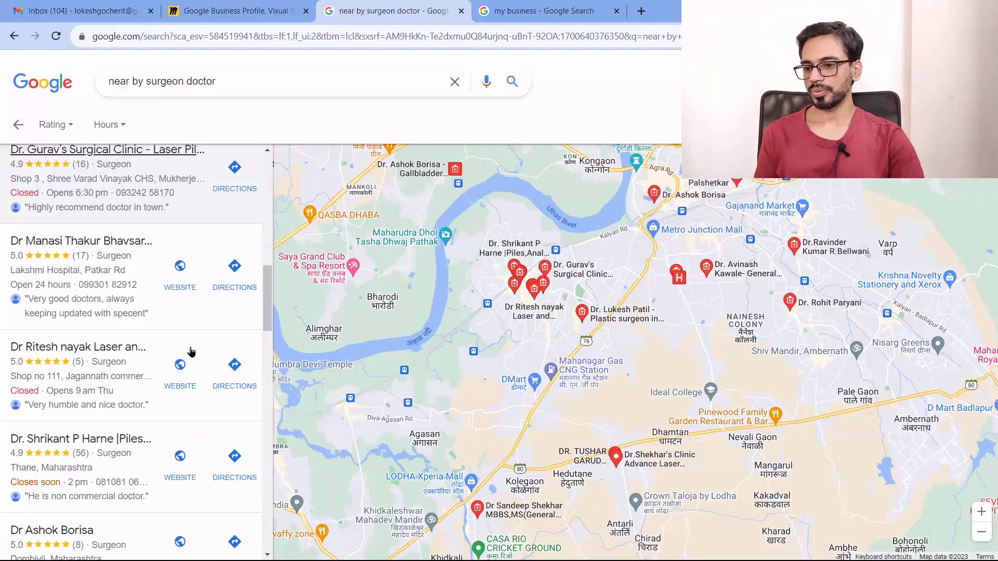
{"action": "scroll", "coordinate": [190, 350], "scroll_direction": "up", "scroll_amount": 15}
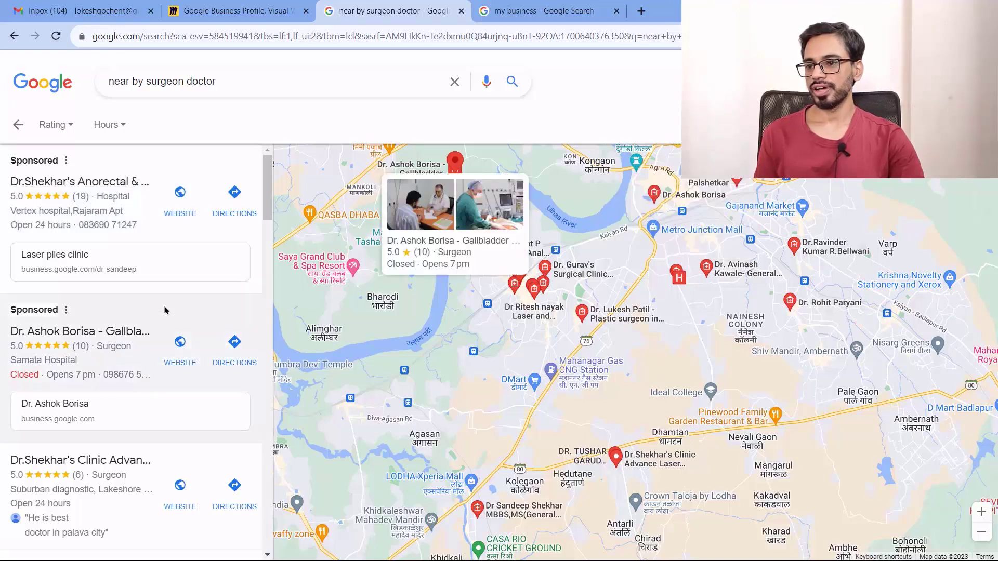
{"action": "left_click", "coordinate": [88, 188]}
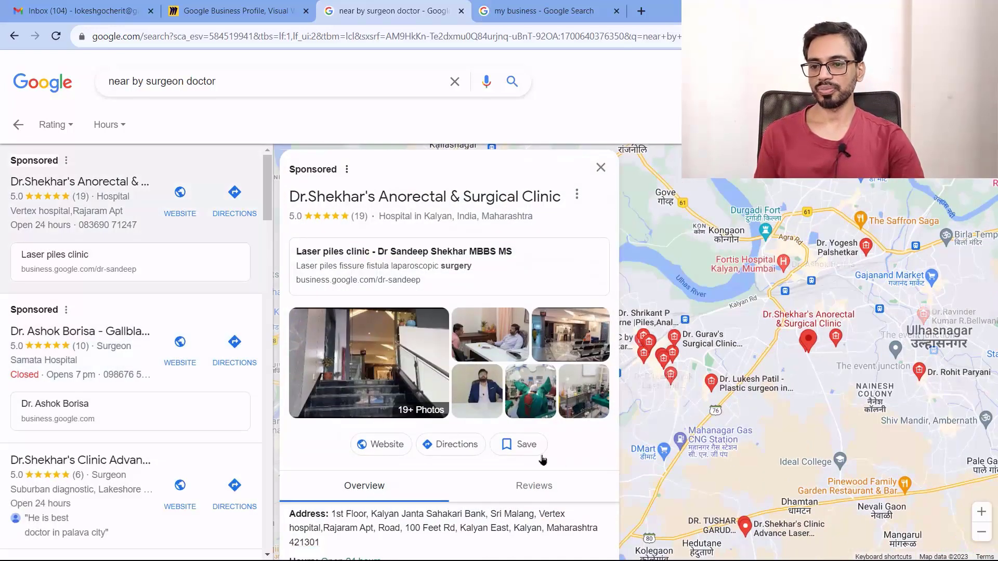
{"action": "scroll", "coordinate": [583, 254], "scroll_direction": "down", "scroll_amount": 4}
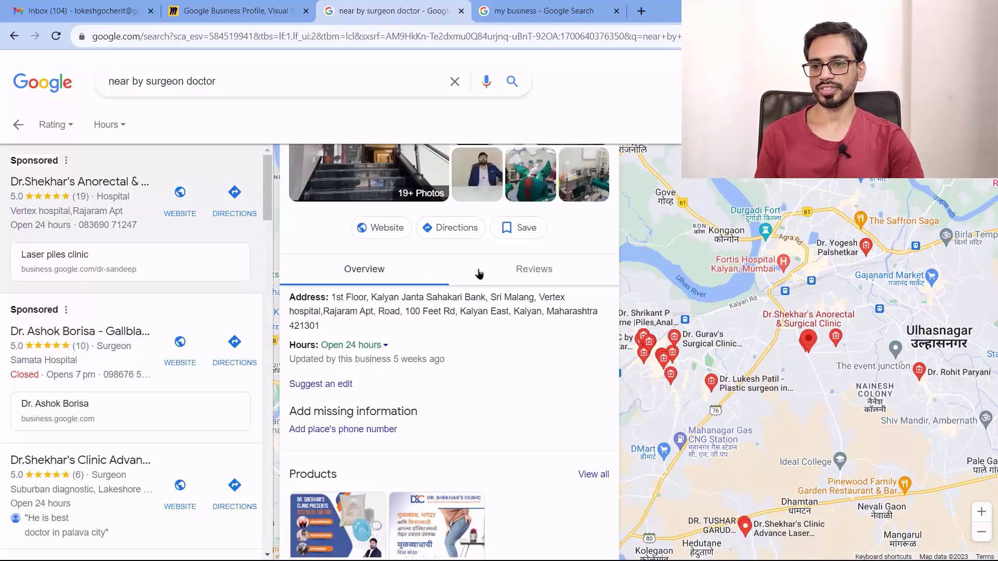
{"action": "left_click", "coordinate": [534, 270]}
{"action": "left_click", "coordinate": [388, 272]}
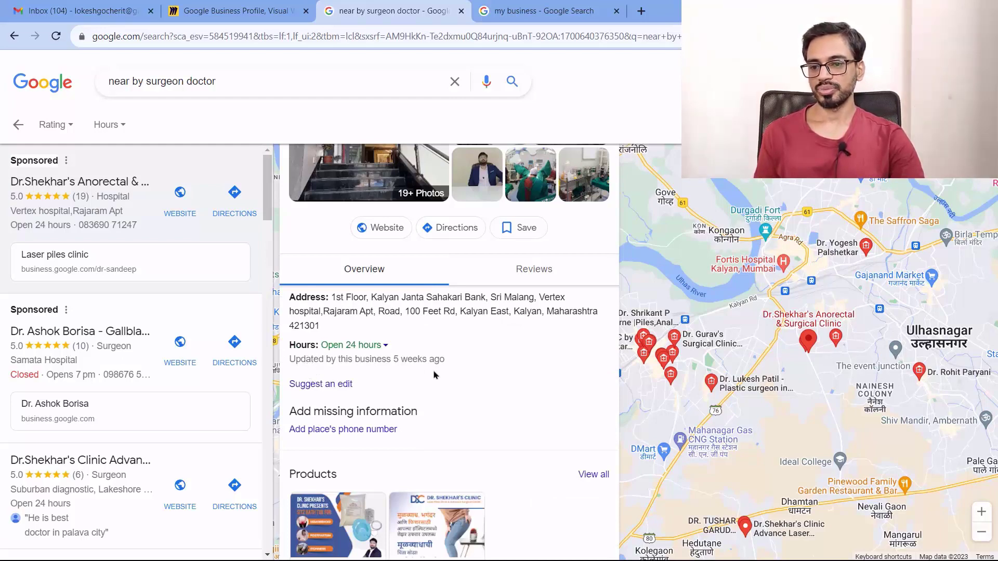
{"action": "scroll", "coordinate": [473, 393], "scroll_direction": "down", "scroll_amount": 2}
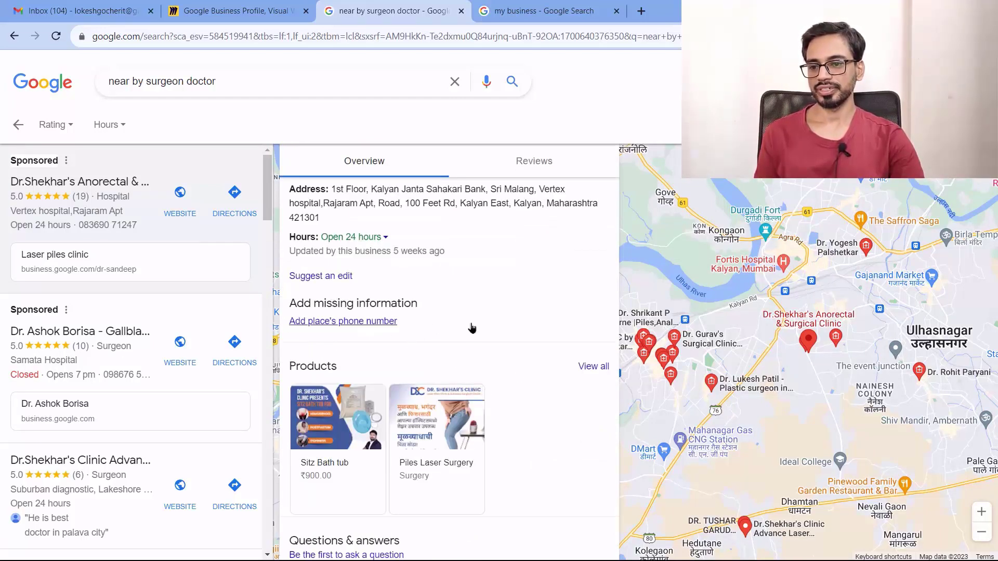
{"action": "scroll", "coordinate": [470, 327], "scroll_direction": "up", "scroll_amount": 6}
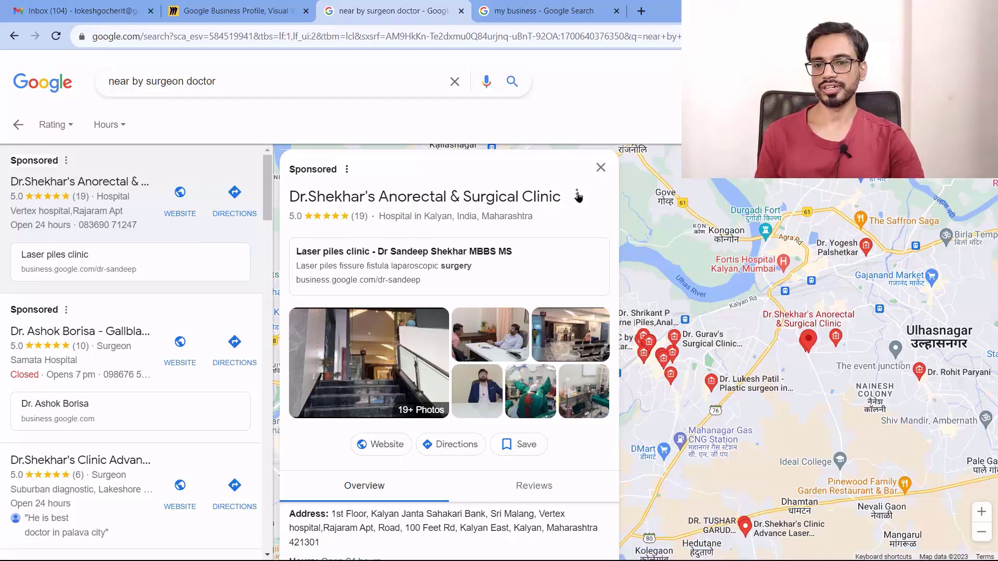
{"action": "key", "text": "ctrl+Tab"}
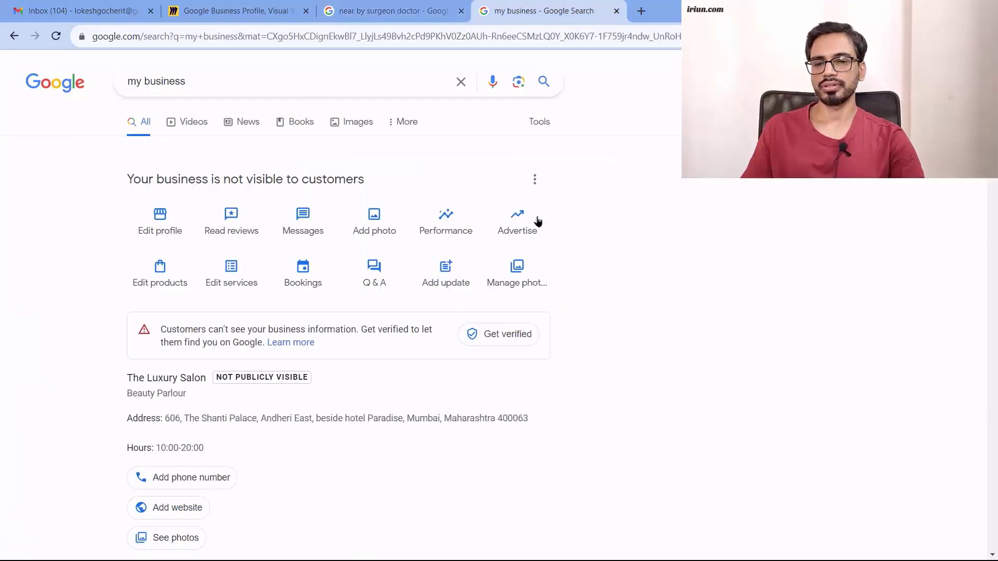
{"action": "left_click", "coordinate": [447, 222]}
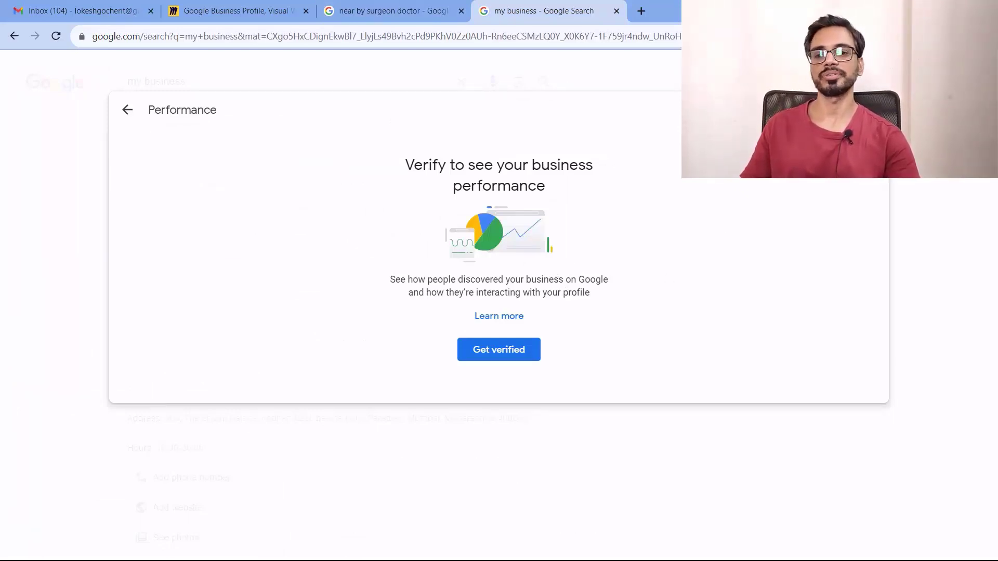
{"action": "left_click", "coordinate": [130, 116]}
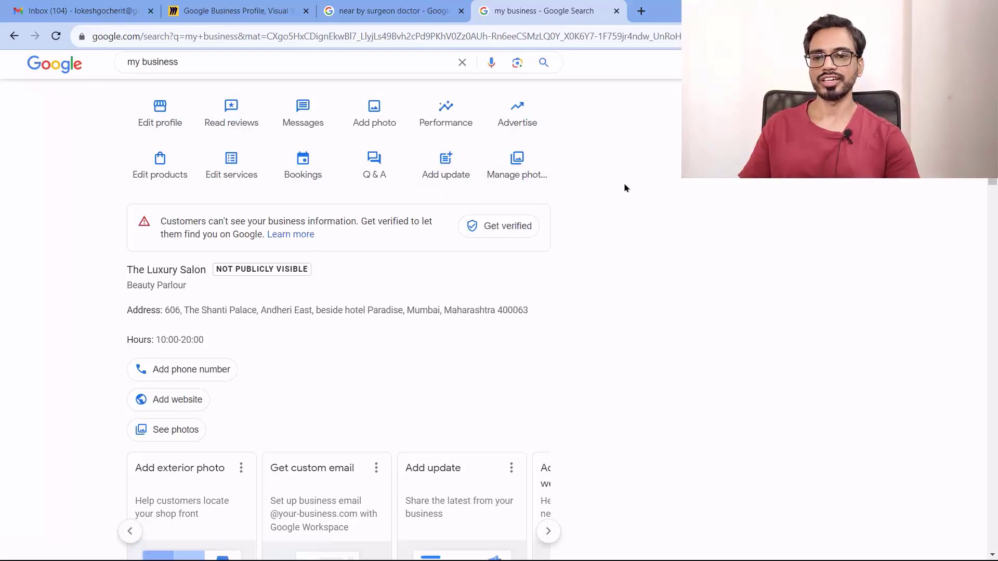
{"action": "scroll", "coordinate": [623, 190], "scroll_direction": "up", "scroll_amount": 2}
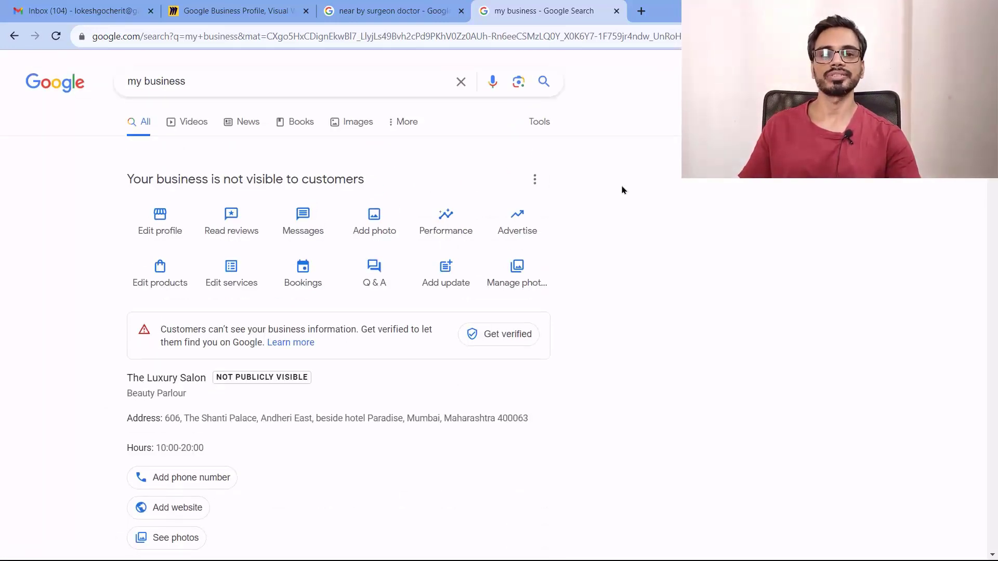
{"action": "left_click", "coordinate": [521, 216]}
{"action": "left_click", "coordinate": [771, 11]}
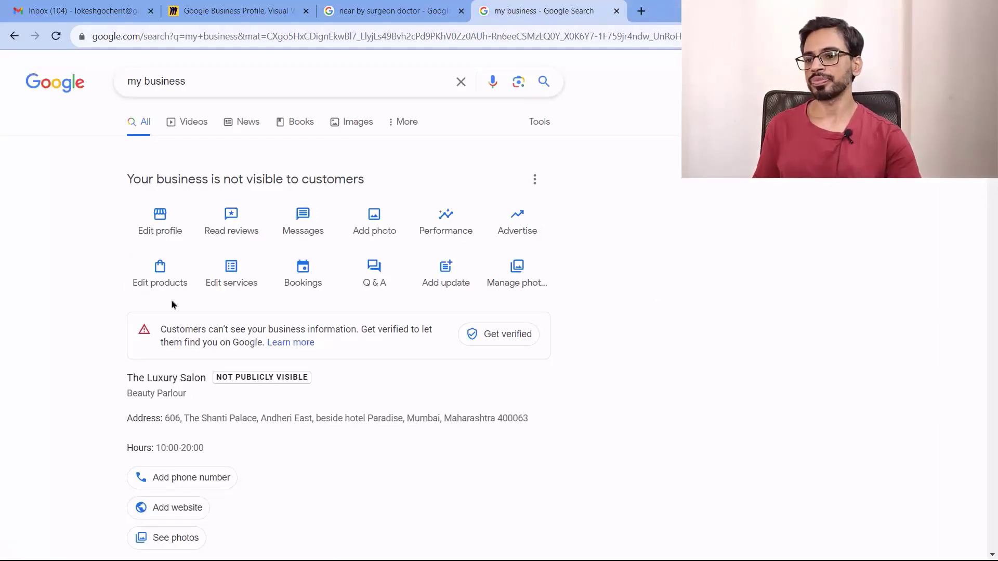
{"action": "left_click", "coordinate": [161, 275]}
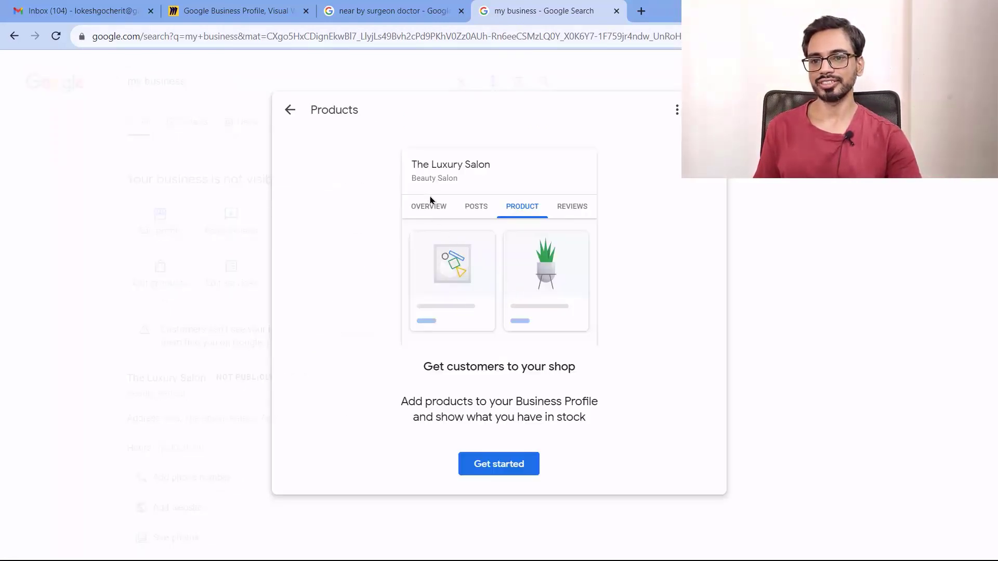
{"action": "left_click", "coordinate": [499, 463]}
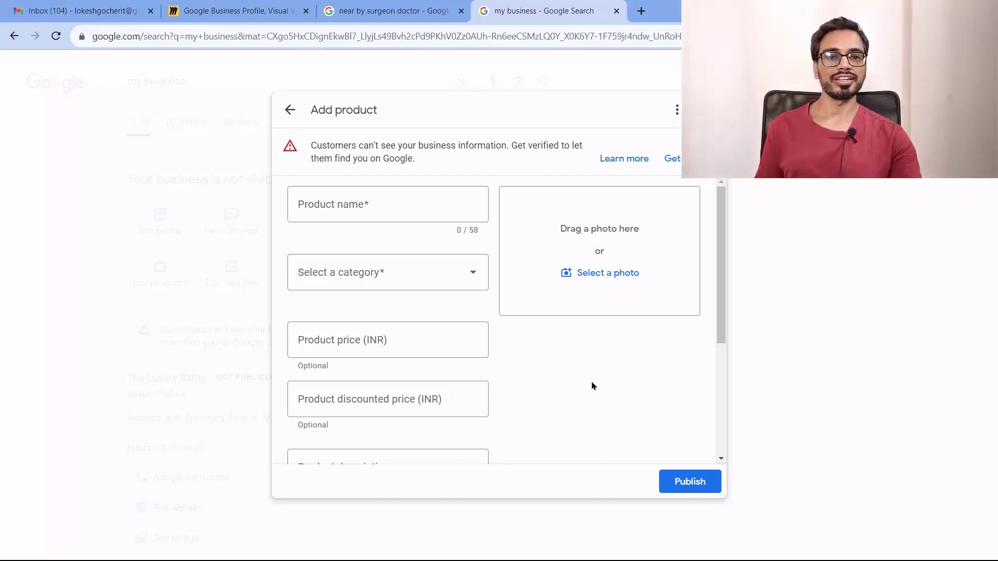
{"action": "scroll", "coordinate": [483, 390], "scroll_direction": "down", "scroll_amount": 4}
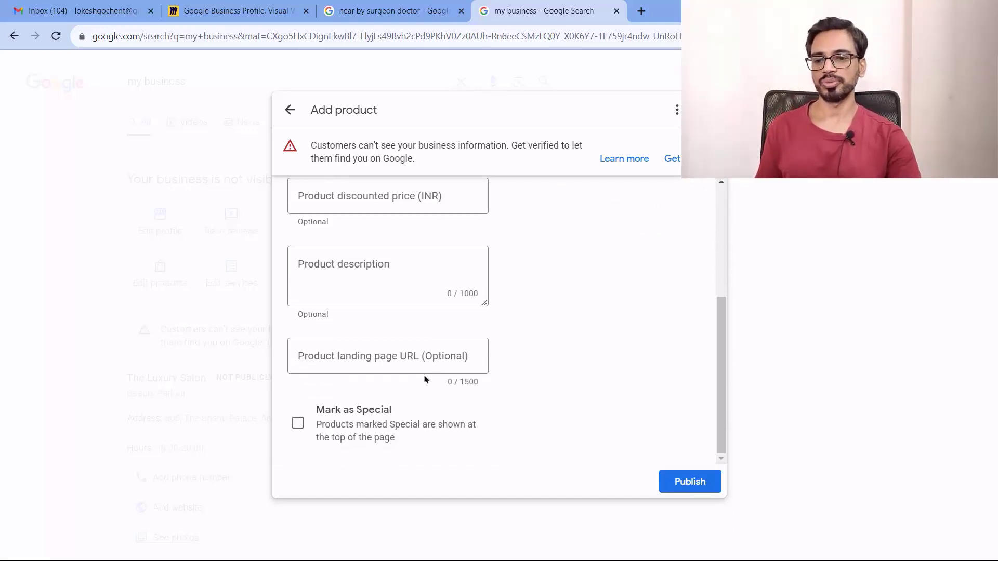
{"action": "scroll", "coordinate": [421, 354], "scroll_direction": "up", "scroll_amount": 4}
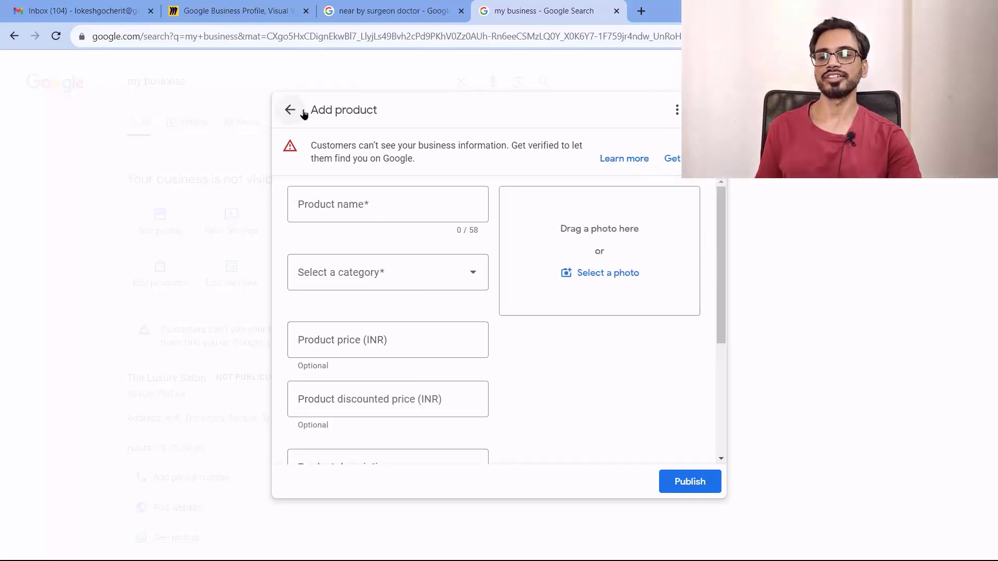
{"action": "left_click", "coordinate": [708, 110]}
{"action": "scroll", "coordinate": [574, 363], "scroll_direction": "up", "scroll_amount": 2}
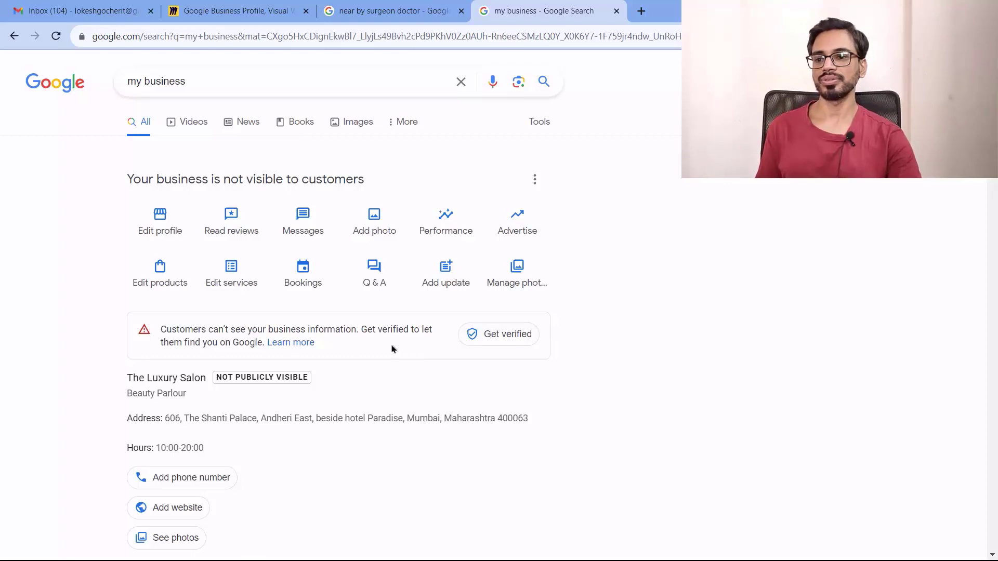
Open the Waxing service's details, then back out of Services without adding a description
{"action": "left_click", "coordinate": [238, 279]}
{"action": "scroll", "coordinate": [528, 291], "scroll_direction": "down", "scroll_amount": 5}
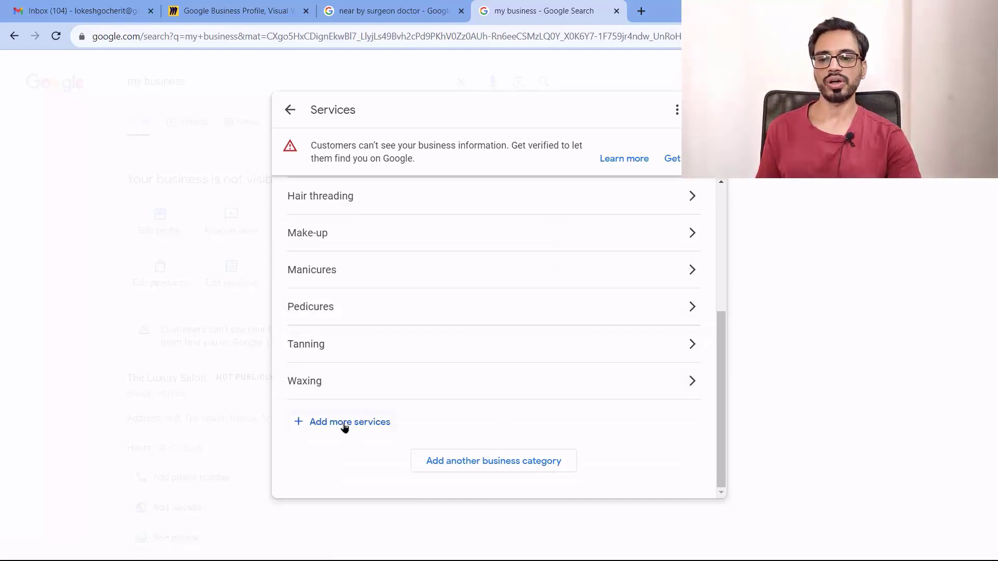
{"action": "left_click", "coordinate": [691, 382]}
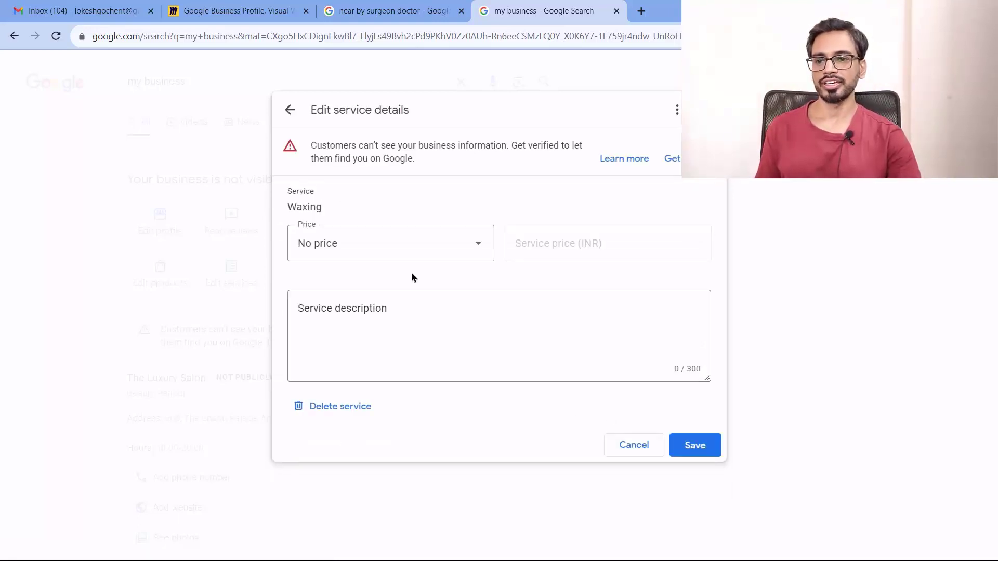
{"action": "left_click", "coordinate": [420, 312]}
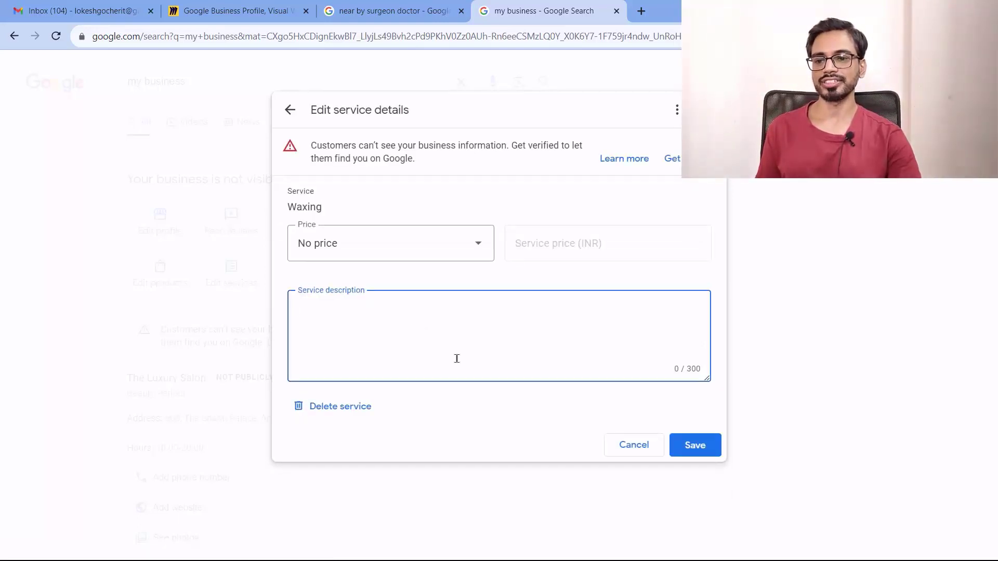
{"action": "left_click", "coordinate": [289, 112]}
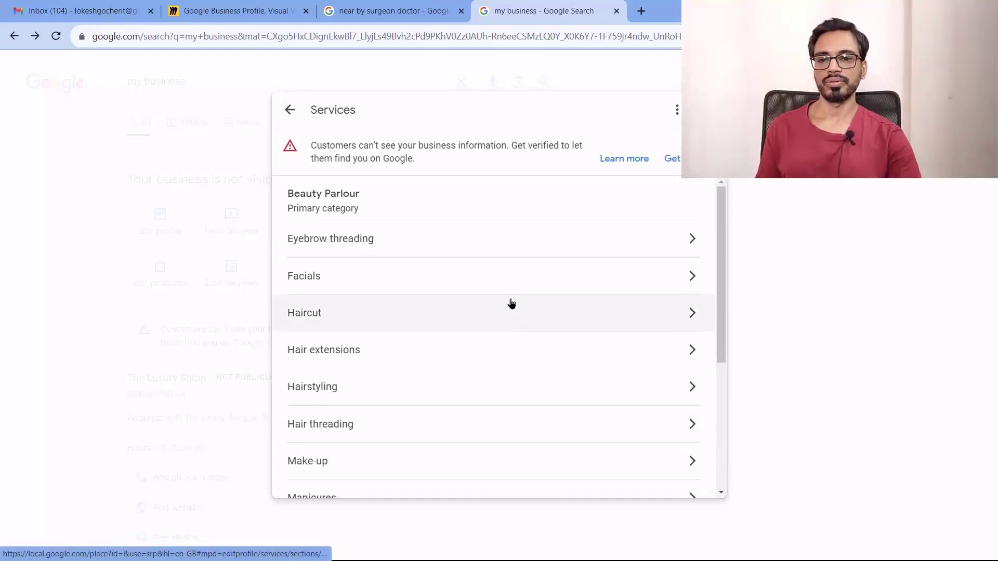
{"action": "left_click", "coordinate": [290, 111]}
{"action": "scroll", "coordinate": [613, 354], "scroll_direction": "up", "scroll_amount": 2}
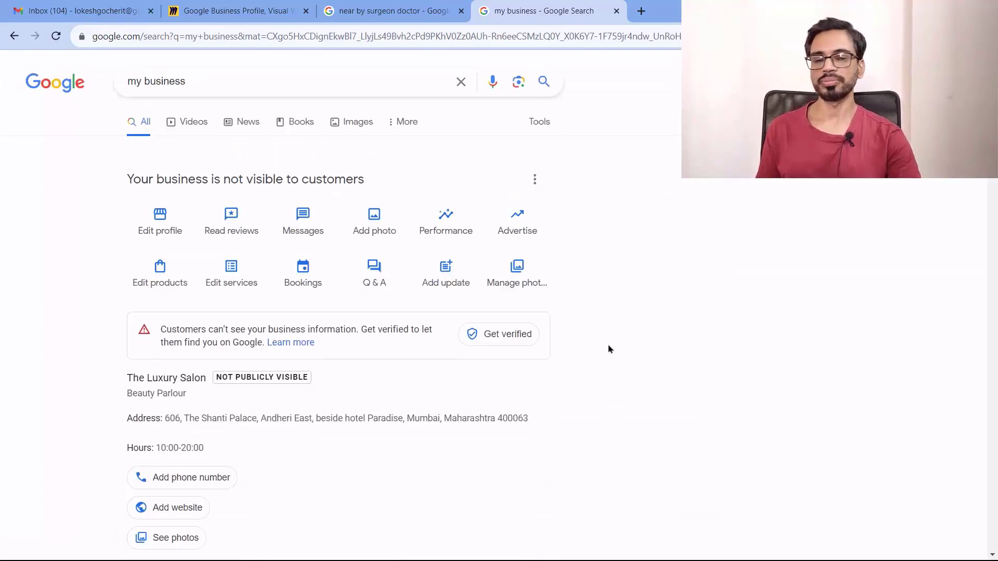
{"action": "left_click", "coordinate": [305, 278]}
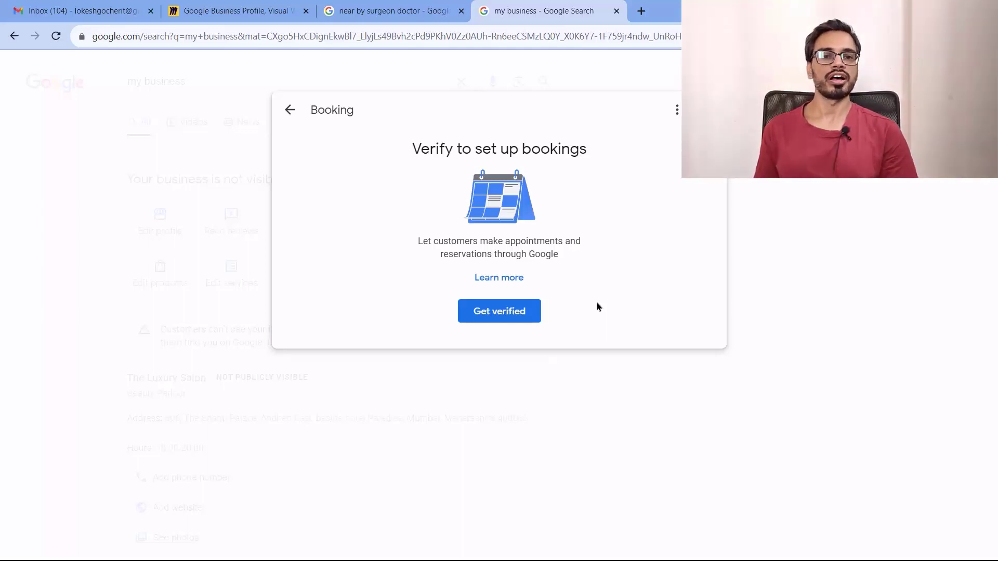
{"action": "left_click", "coordinate": [291, 110]}
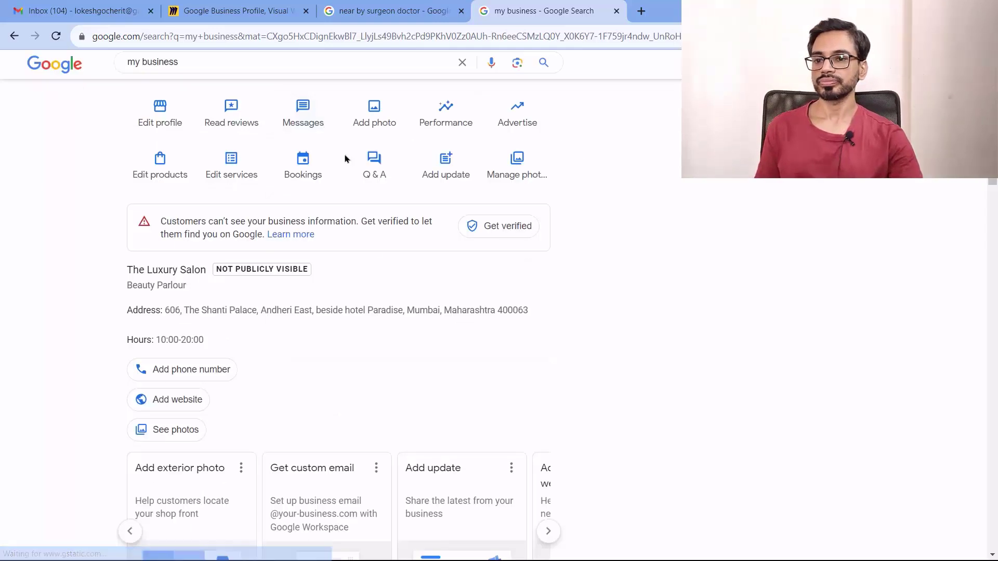
{"action": "scroll", "coordinate": [646, 341], "scroll_direction": "up", "scroll_amount": 2}
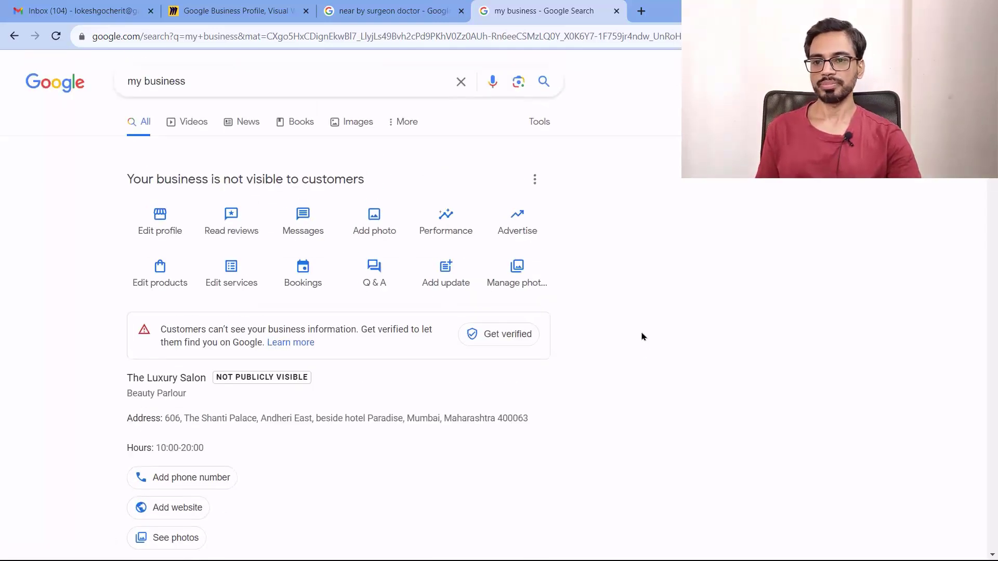
{"action": "left_click", "coordinate": [371, 270]}
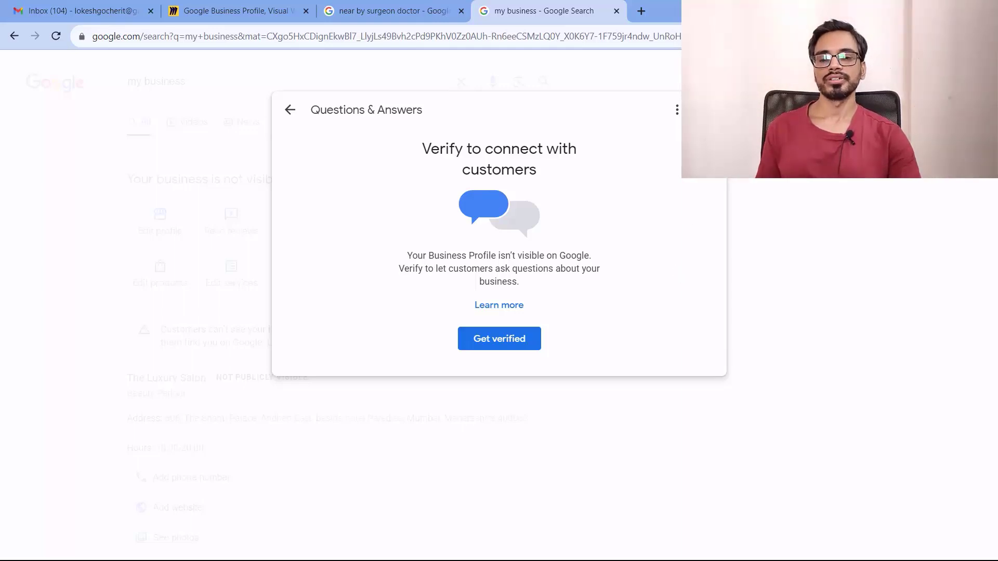
{"action": "left_click", "coordinate": [708, 110]}
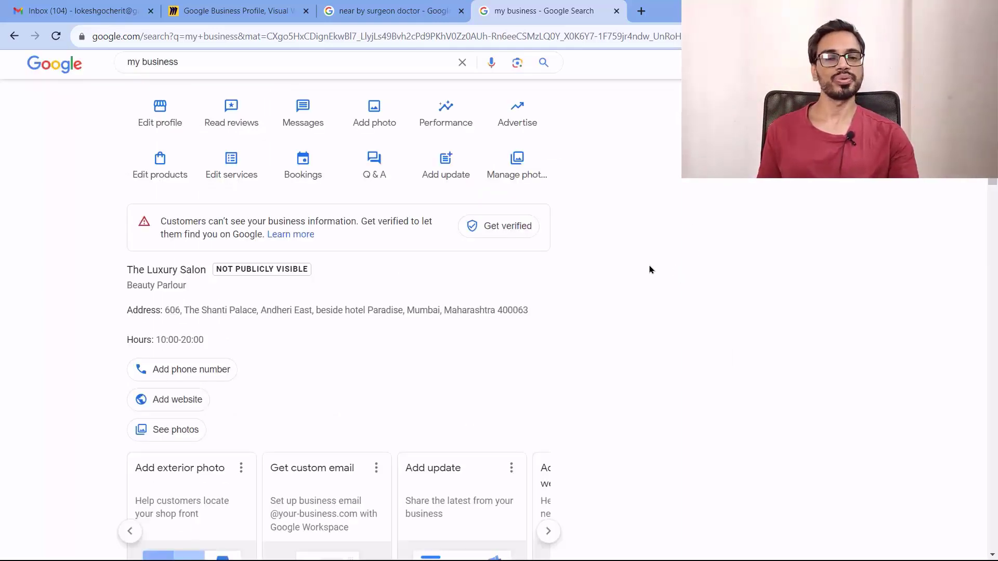
{"action": "scroll", "coordinate": [649, 269], "scroll_direction": "up", "scroll_amount": 2}
{"action": "left_click", "coordinate": [450, 275]}
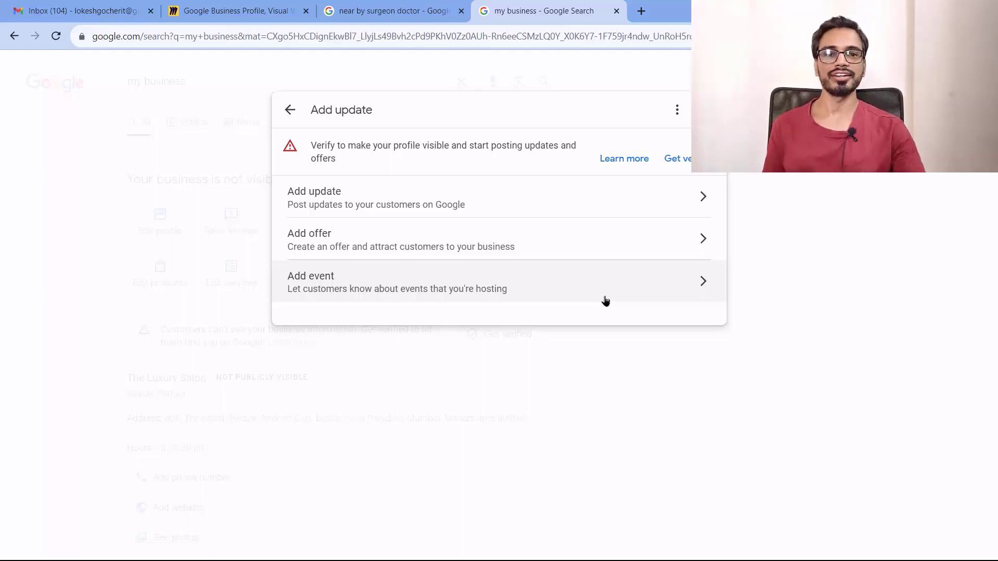
{"action": "left_click", "coordinate": [702, 197]}
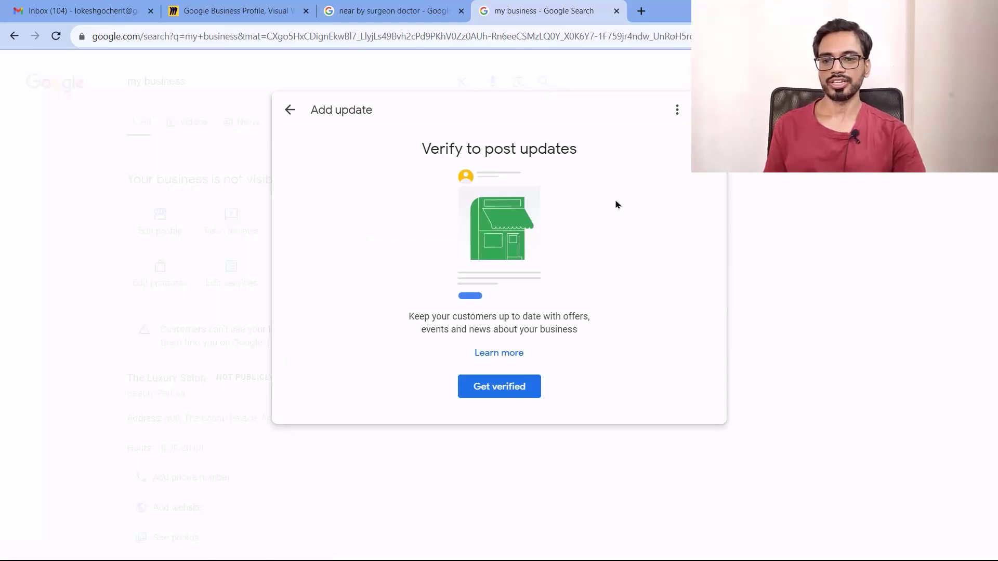
{"action": "left_click", "coordinate": [291, 111]}
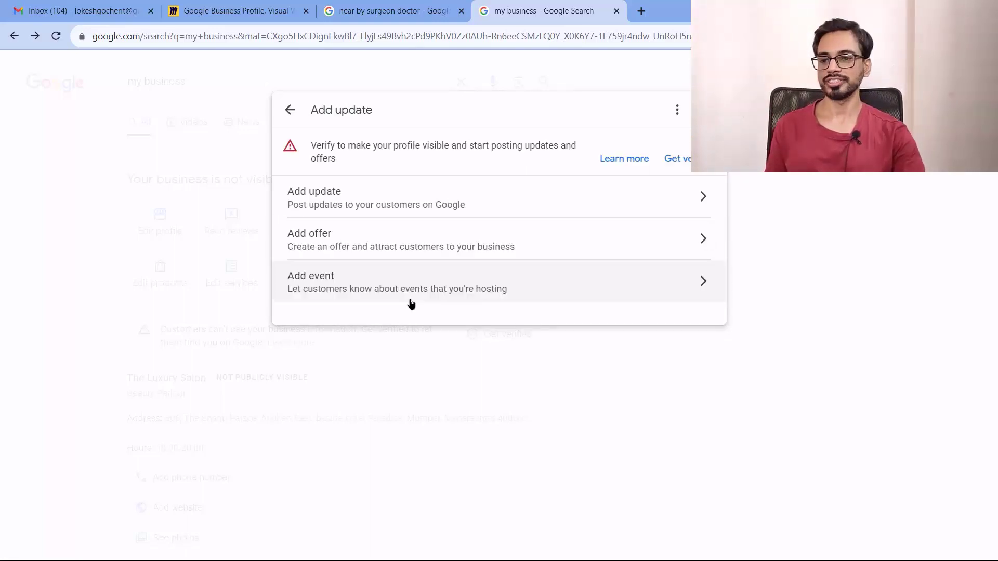
{"action": "left_click", "coordinate": [709, 280]}
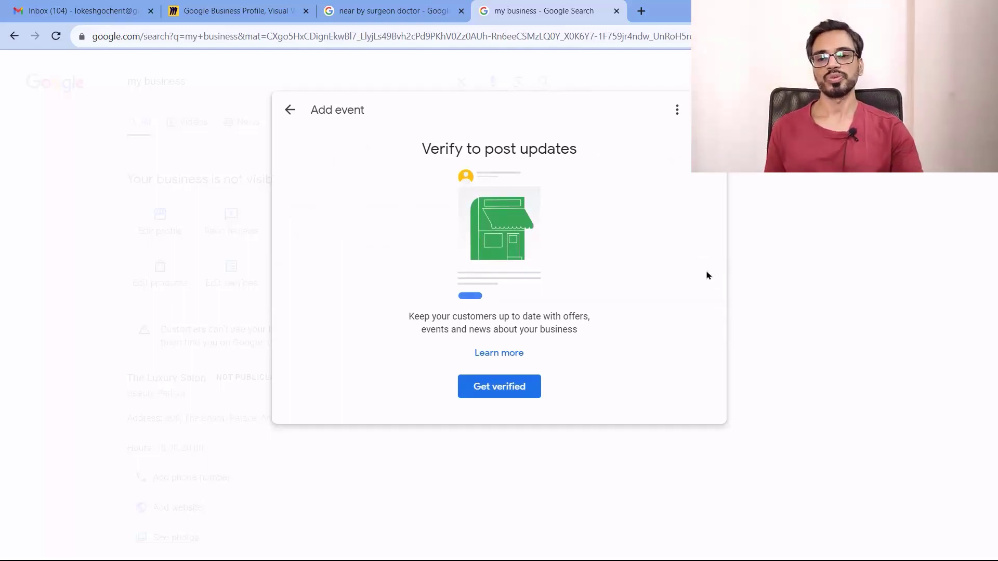
{"action": "left_click", "coordinate": [290, 110]}
{"action": "left_click", "coordinate": [291, 110]}
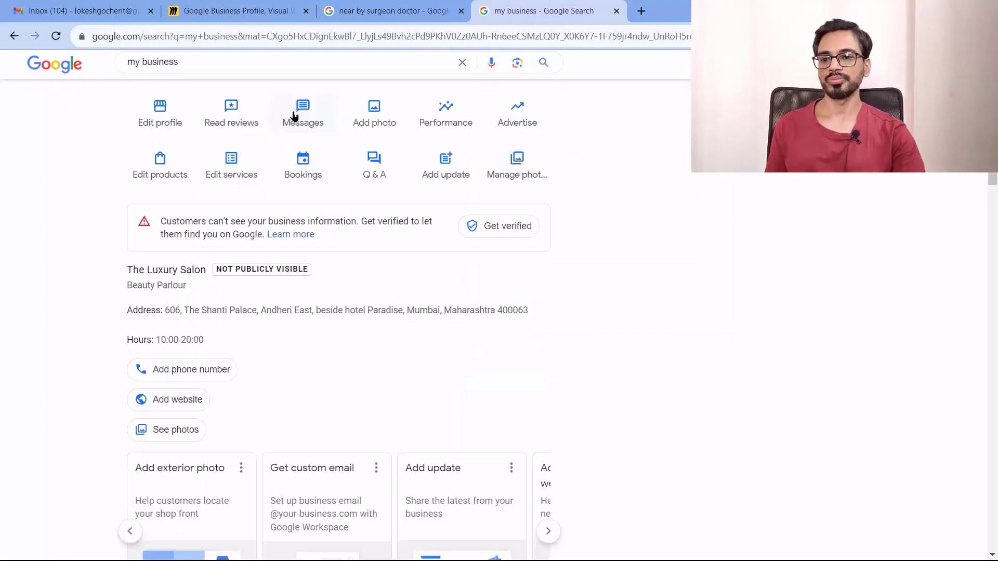
{"action": "scroll", "coordinate": [831, 241], "scroll_direction": "down", "scroll_amount": 2}
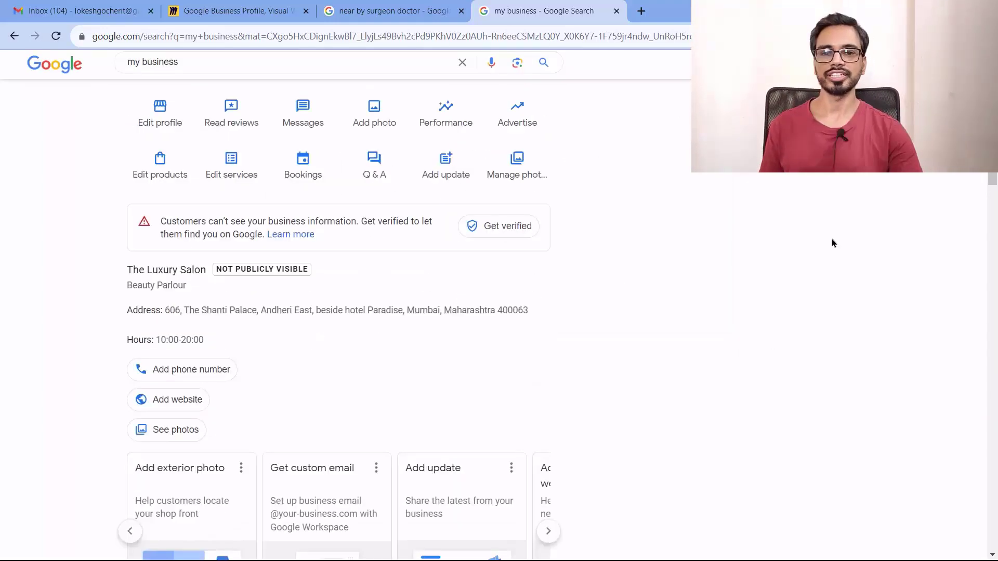
{"action": "scroll", "coordinate": [831, 241], "scroll_direction": "up", "scroll_amount": 2}
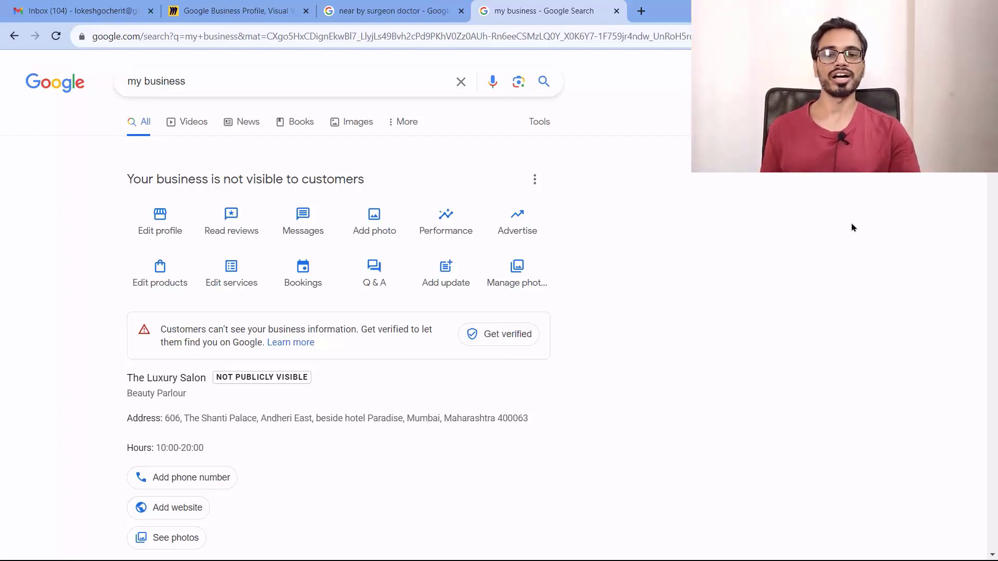
Open Business Profile settings and view the Remove profile content and managers option
{"action": "left_click", "coordinate": [537, 187]}
{"action": "left_click", "coordinate": [670, 182]}
{"action": "left_click", "coordinate": [537, 183]}
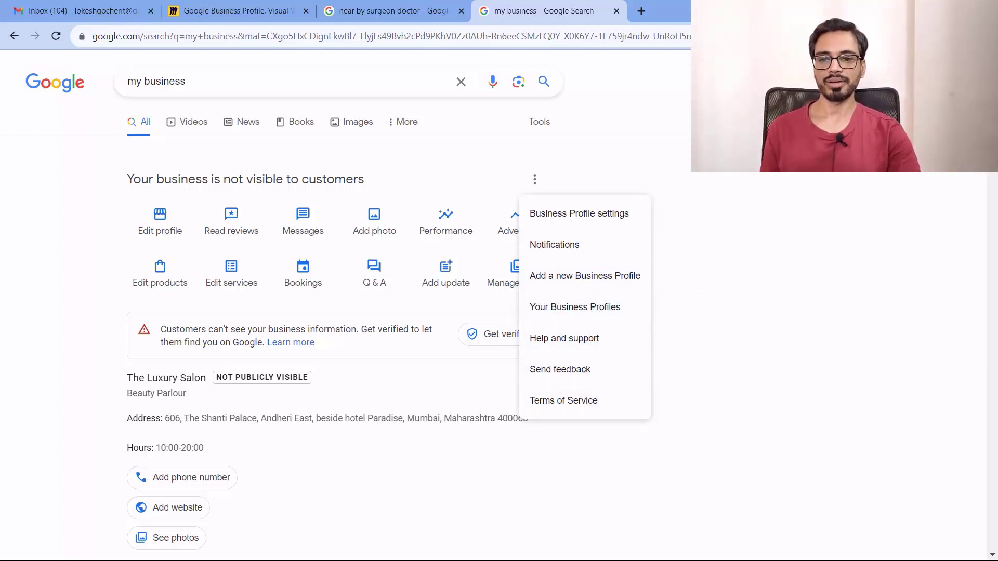
{"action": "left_click", "coordinate": [579, 214]}
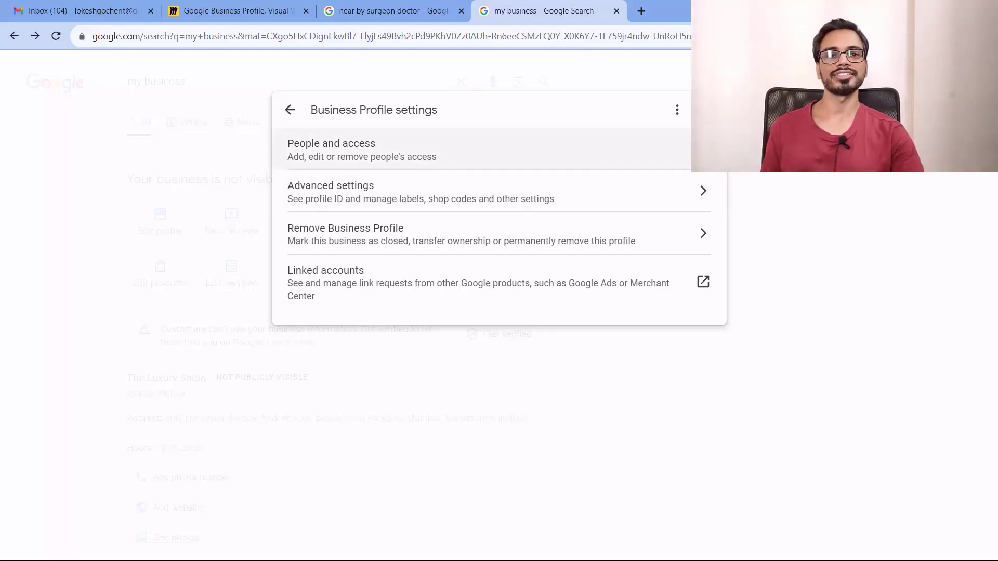
{"action": "left_click", "coordinate": [574, 234]}
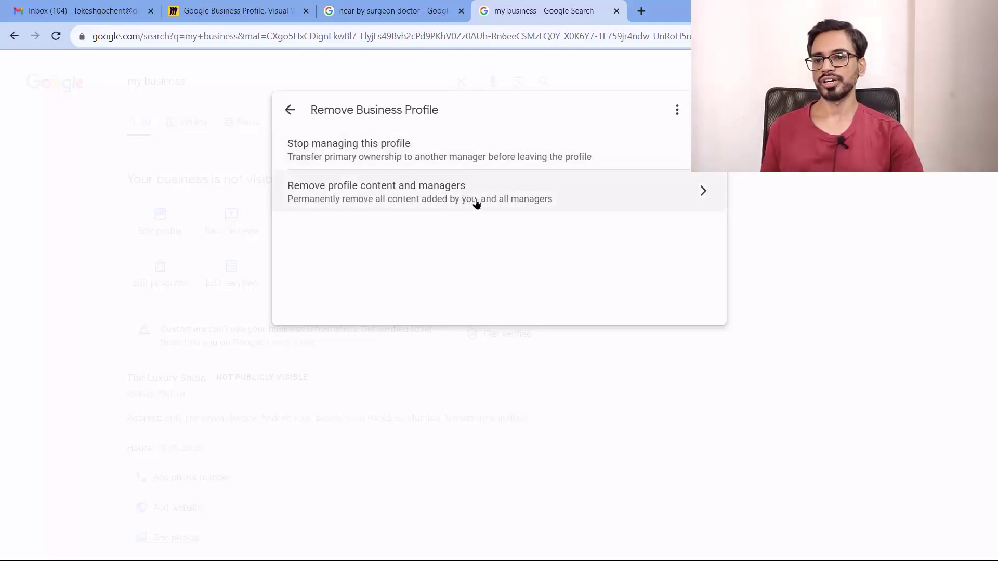
{"action": "left_click", "coordinate": [708, 193]}
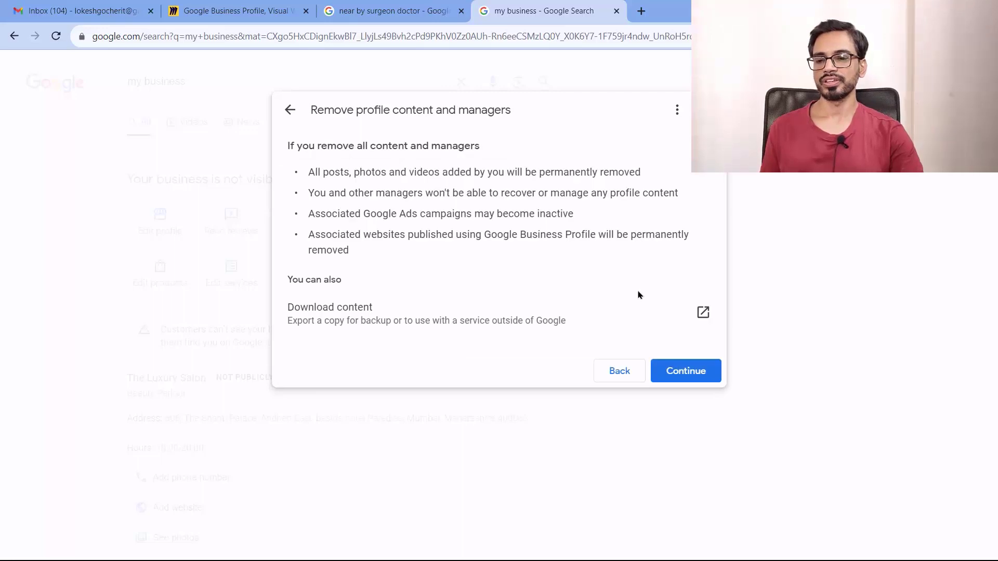
Back out of the removal warning and settings without deleting, then reopen the options list
{"action": "left_click", "coordinate": [291, 112]}
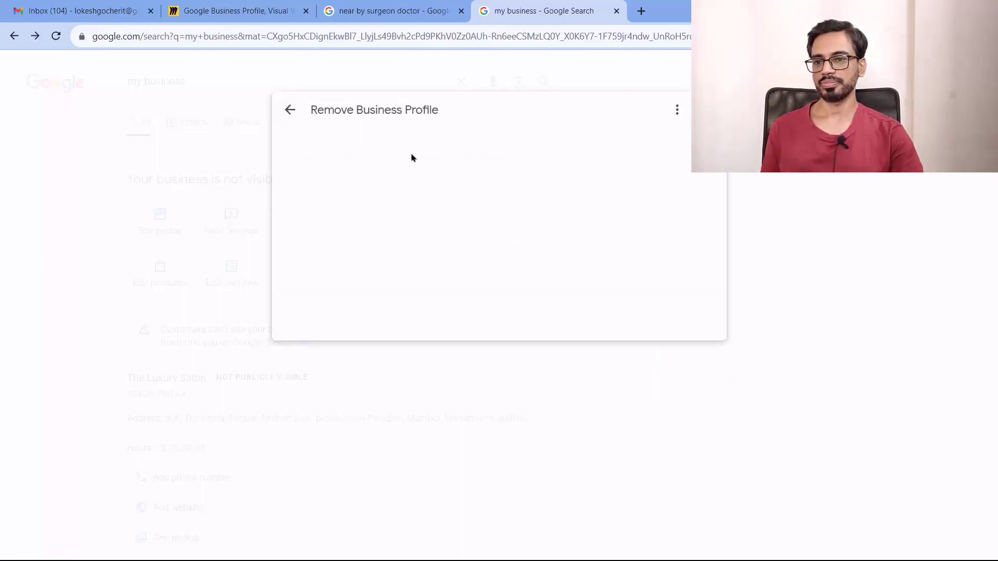
{"action": "left_click", "coordinate": [294, 117]}
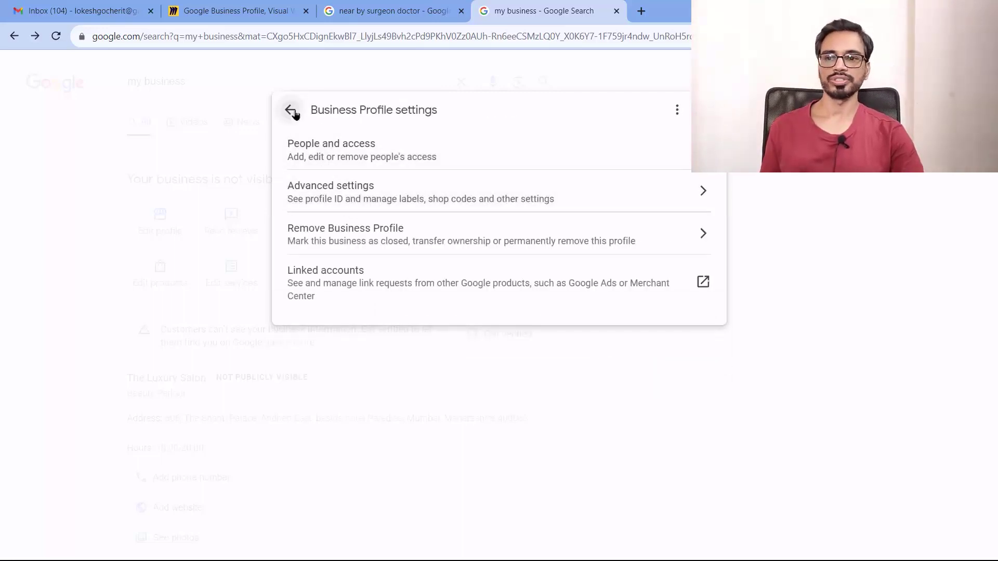
{"action": "left_click", "coordinate": [294, 115]}
{"action": "scroll", "coordinate": [520, 208], "scroll_direction": "up", "scroll_amount": 3}
{"action": "left_click", "coordinate": [534, 179]}
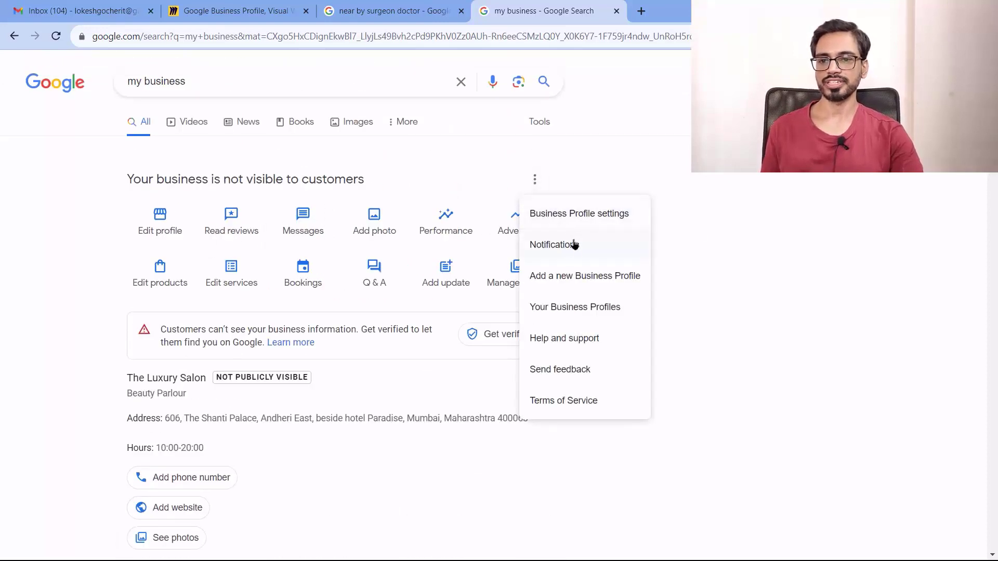
Open the email notification settings and scroll through the full list of notification options
{"action": "left_click", "coordinate": [571, 247]}
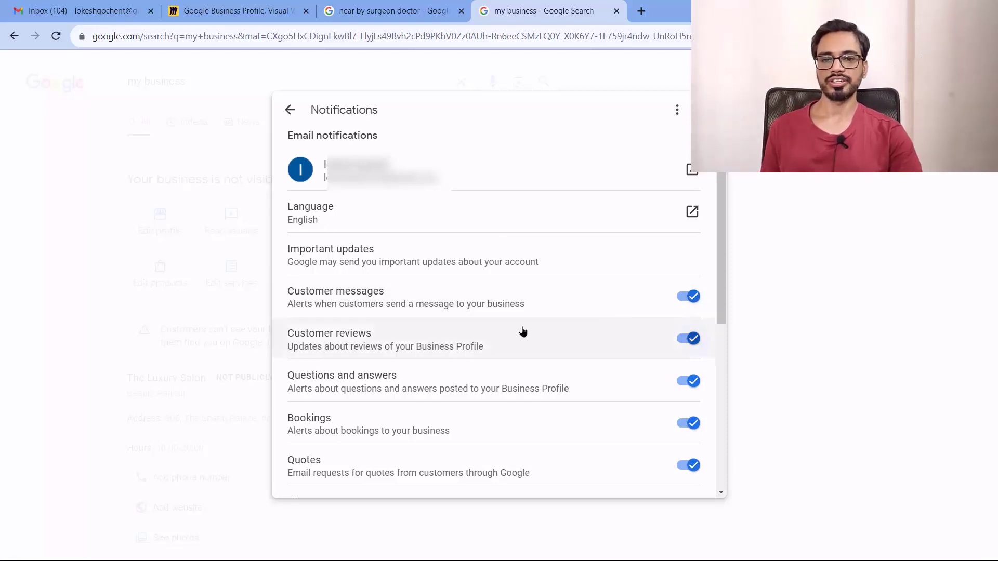
{"action": "scroll", "coordinate": [629, 388], "scroll_direction": "down", "scroll_amount": 3}
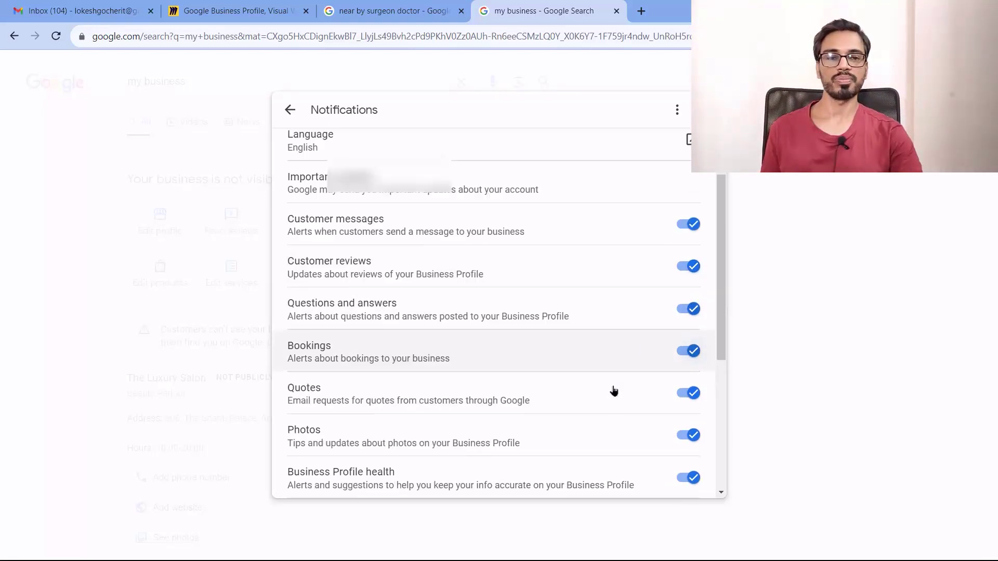
{"action": "scroll", "coordinate": [488, 369], "scroll_direction": "down", "scroll_amount": 2}
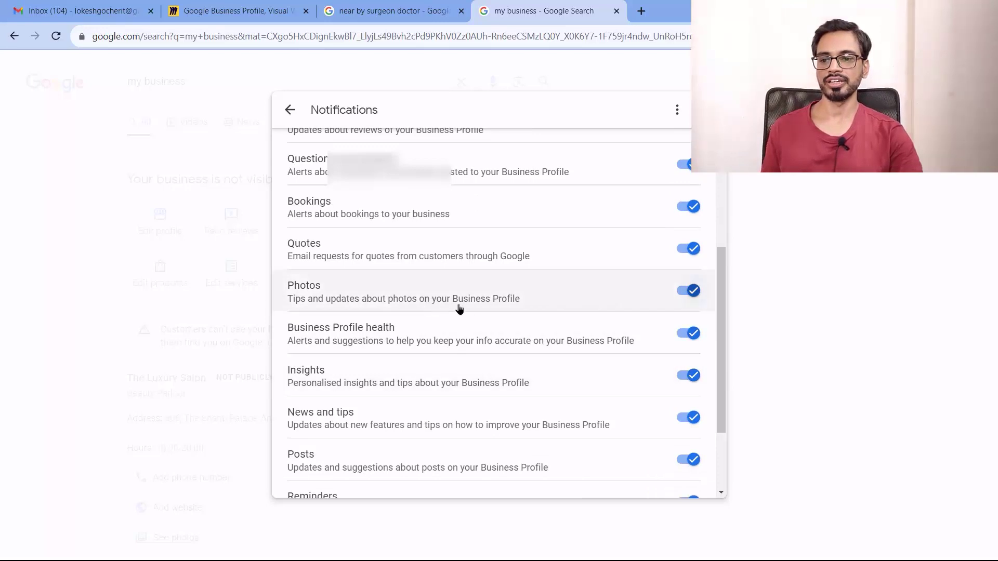
{"action": "scroll", "coordinate": [494, 383], "scroll_direction": "down", "scroll_amount": 2}
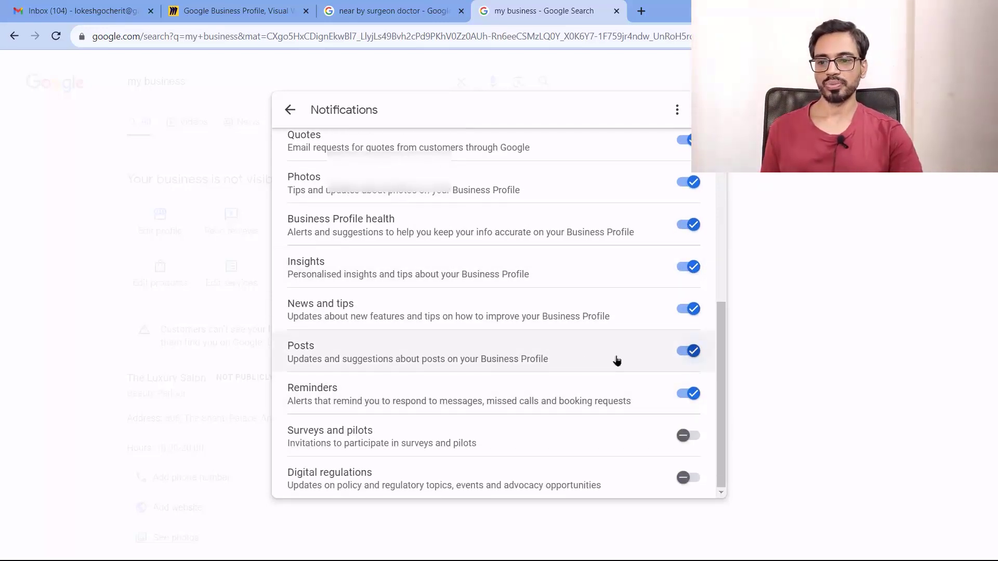
{"action": "scroll", "coordinate": [597, 382], "scroll_direction": "up", "scroll_amount": 5}
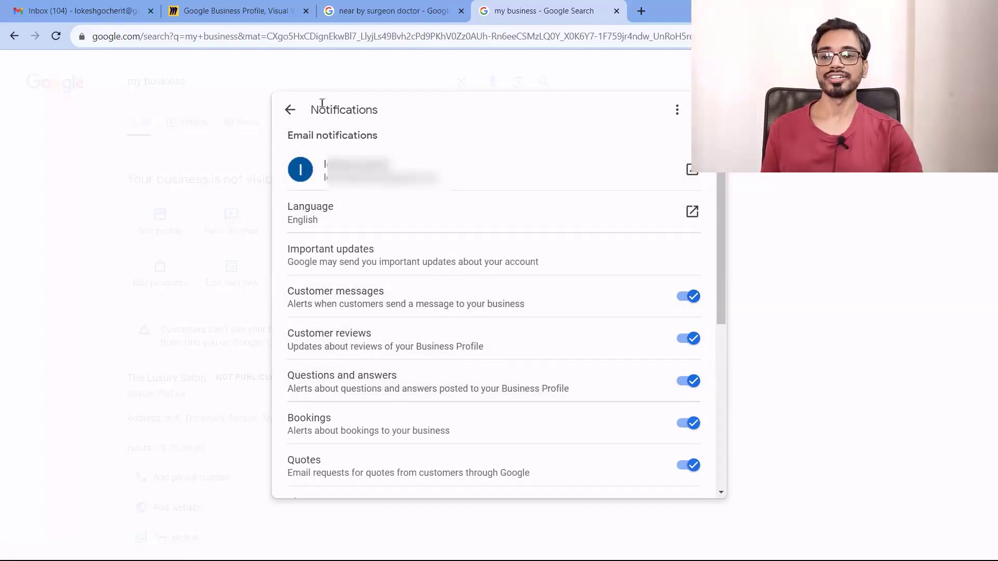
Leave notifications and open the Help article on removing a profile or marking it permanently closed
{"action": "left_click", "coordinate": [291, 110]}
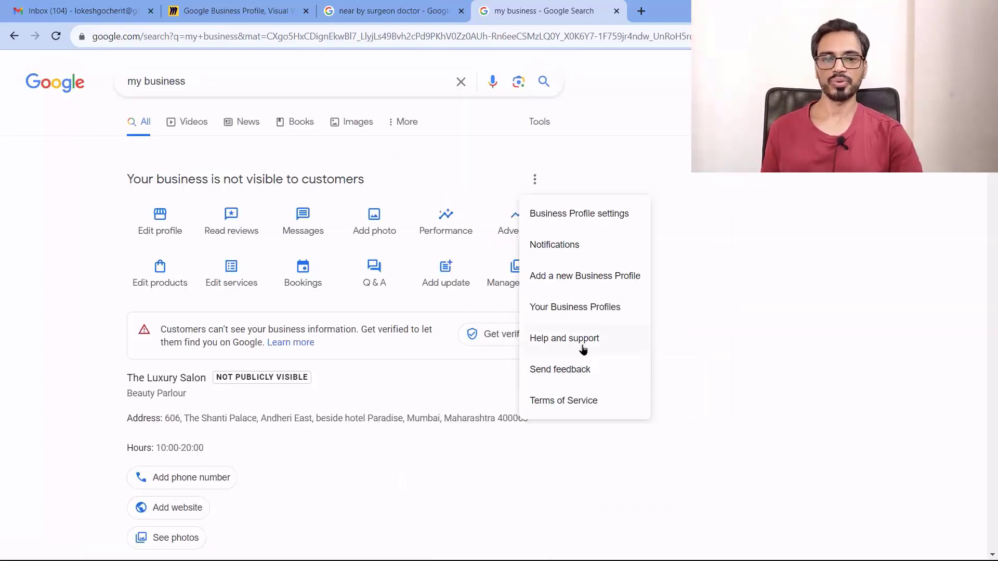
{"action": "left_click", "coordinate": [583, 338]}
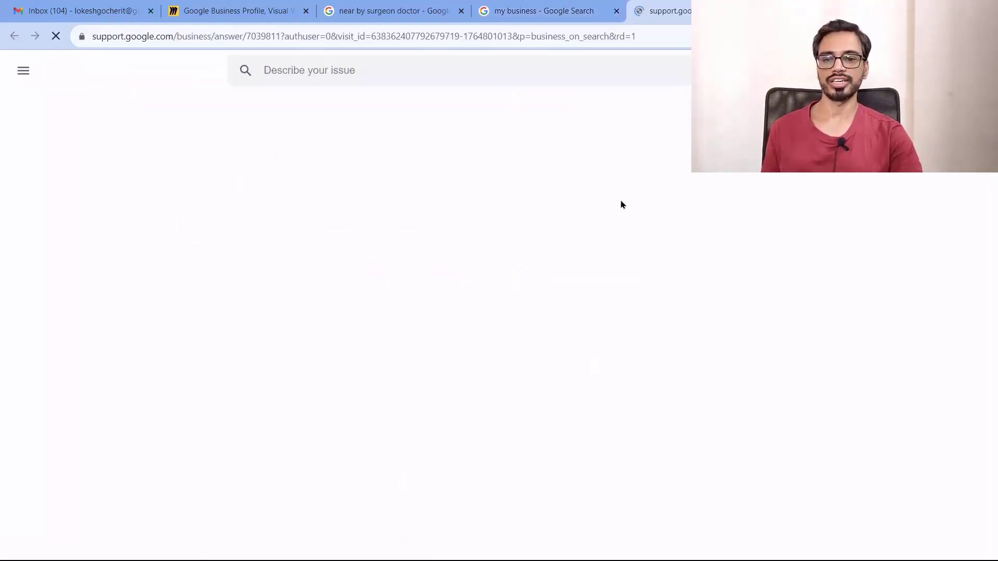
{"action": "scroll", "coordinate": [309, 287], "scroll_direction": "down", "scroll_amount": 15}
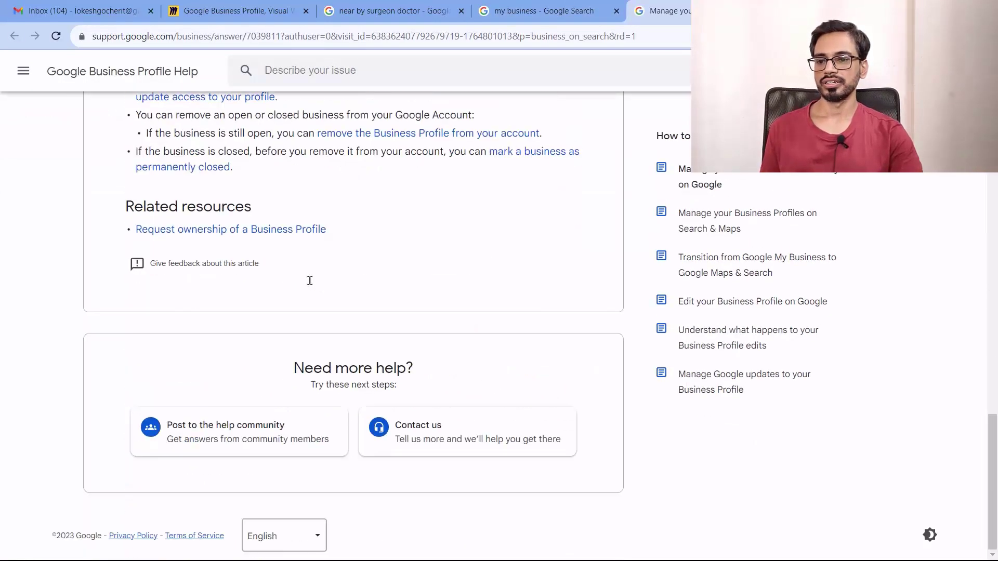